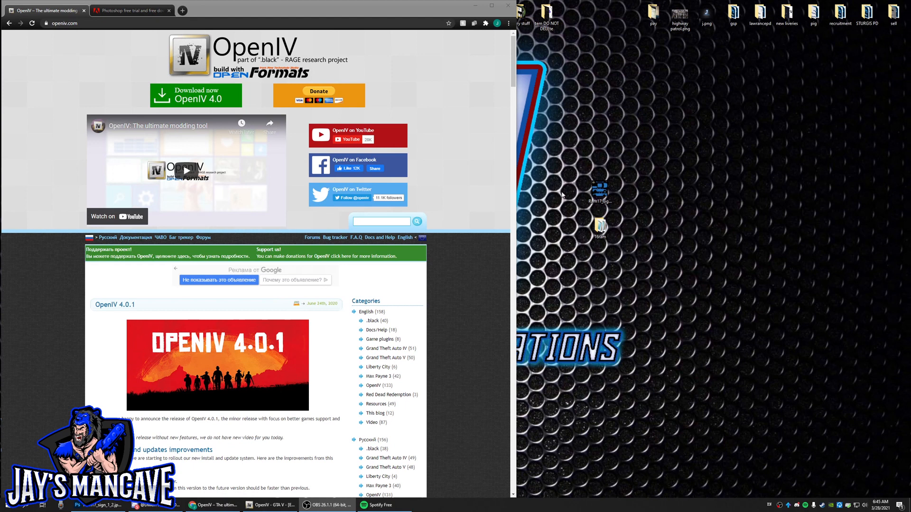
View the Photoshop free trial page in the browser and minimise the browser window.
click(114, 8)
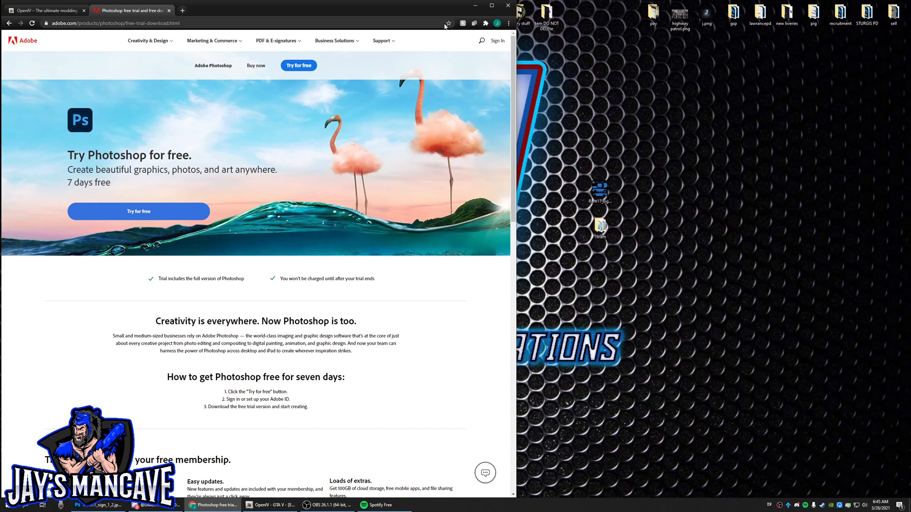
click(475, 5)
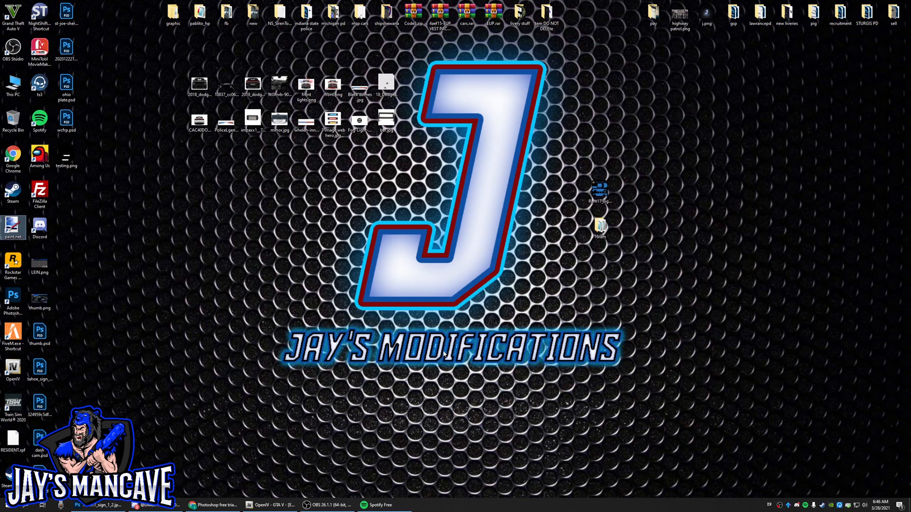
Inspect the files in the 16ram folder's stream subfolder and preview the Ram17_sign_1_2.jpg template image.
click(604, 232)
double_click(600, 228)
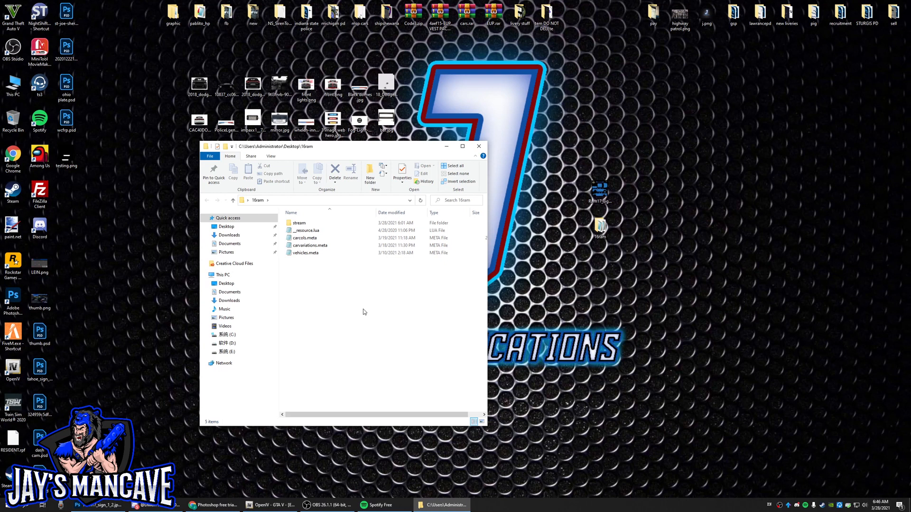
double_click(330, 223)
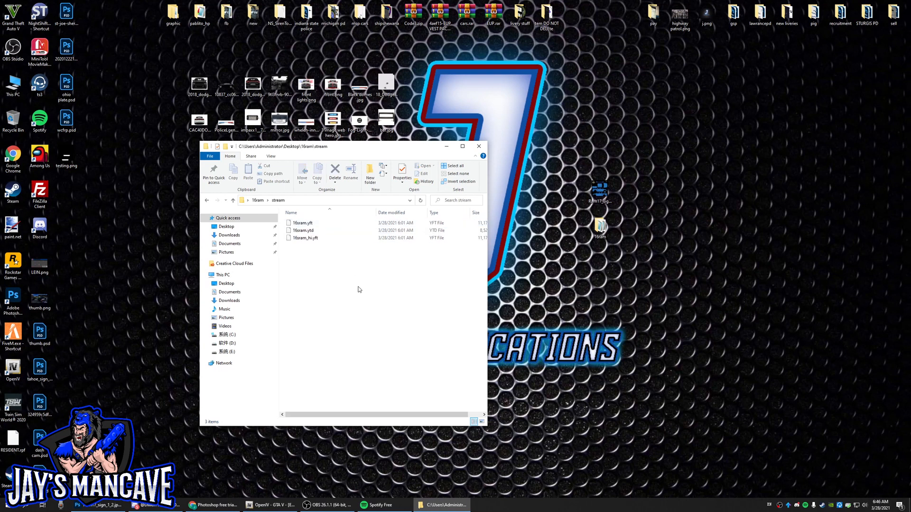
click(479, 146)
double_click(599, 189)
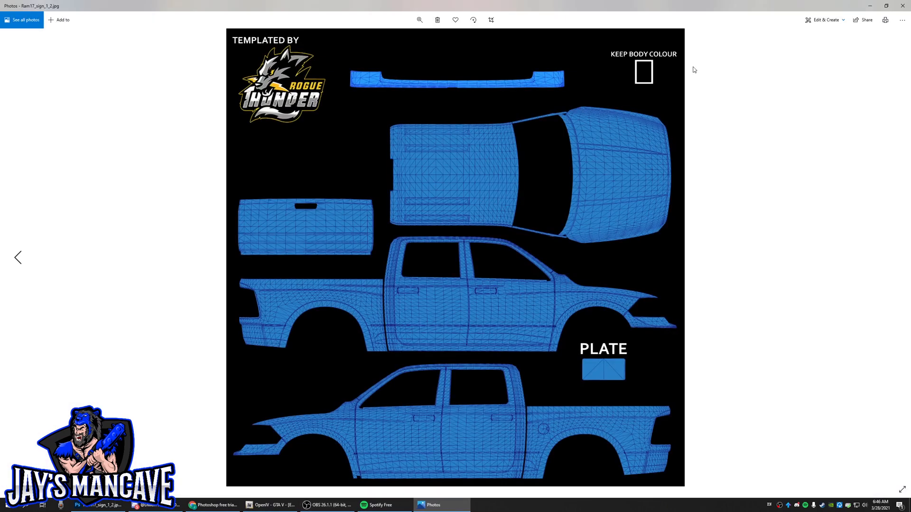
click(903, 6)
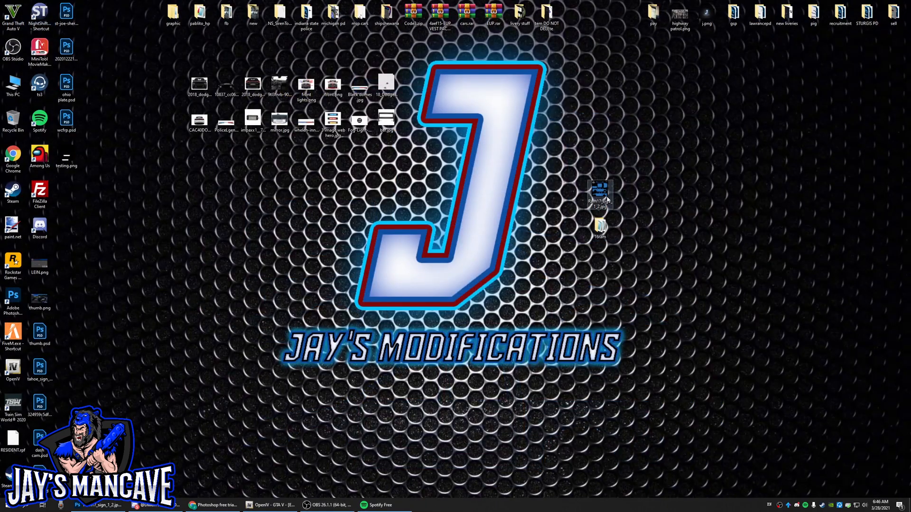
Open the Ram17_sign_1_2.jpg template in Photoshop and unlock its Background layer.
drag(605, 198, 4, 302)
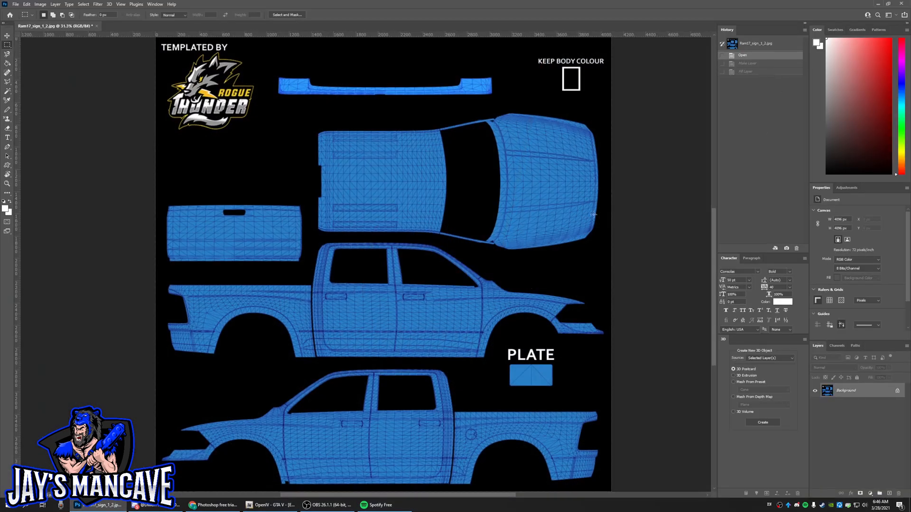
click(898, 392)
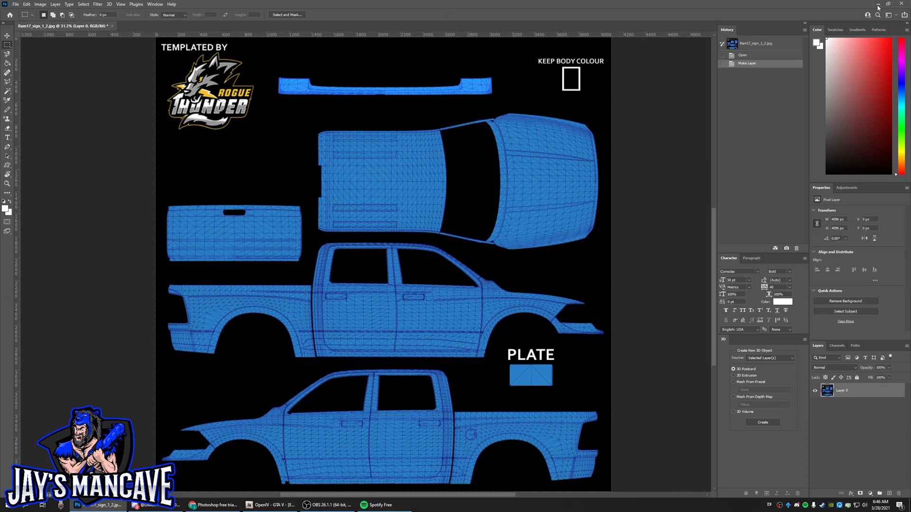
Examine an enlarged view of the finished police liveries on both vehicles in the desktop image thumb.png.
click(878, 4)
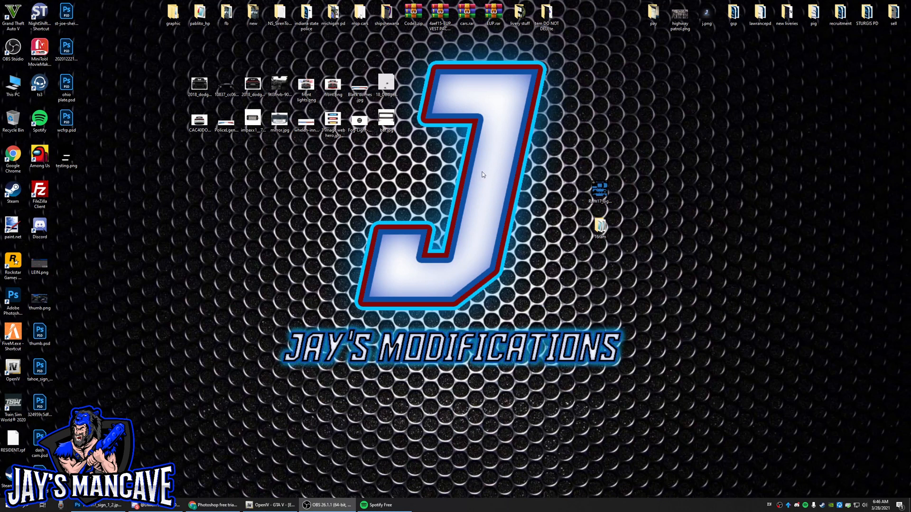
double_click(39, 300)
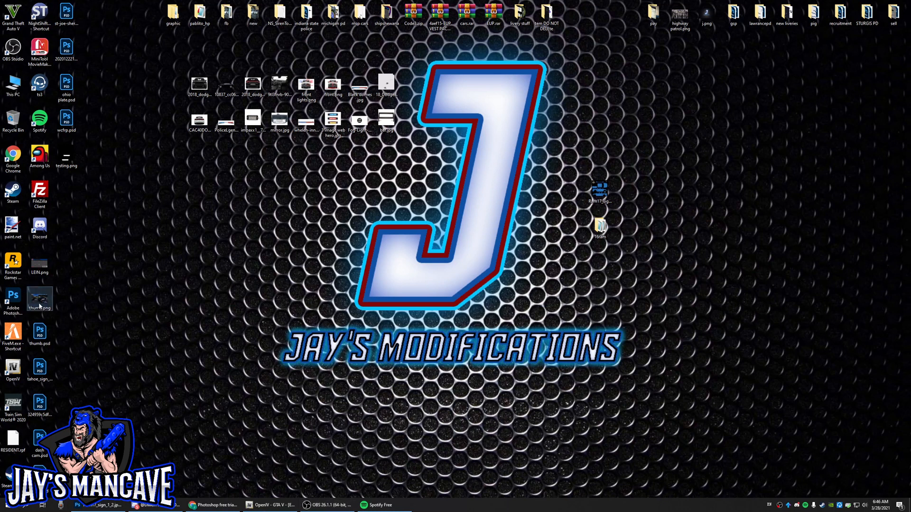
click(419, 20)
drag(417, 38, 408, 38)
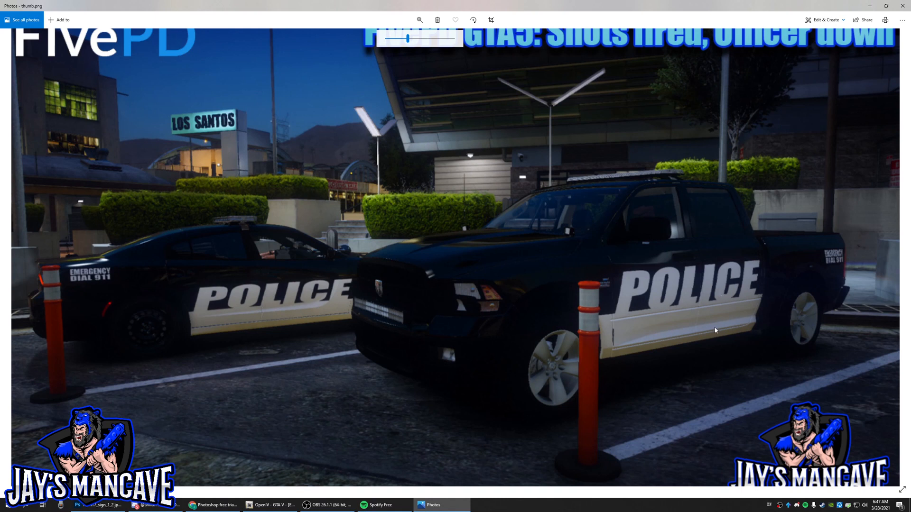
click(902, 6)
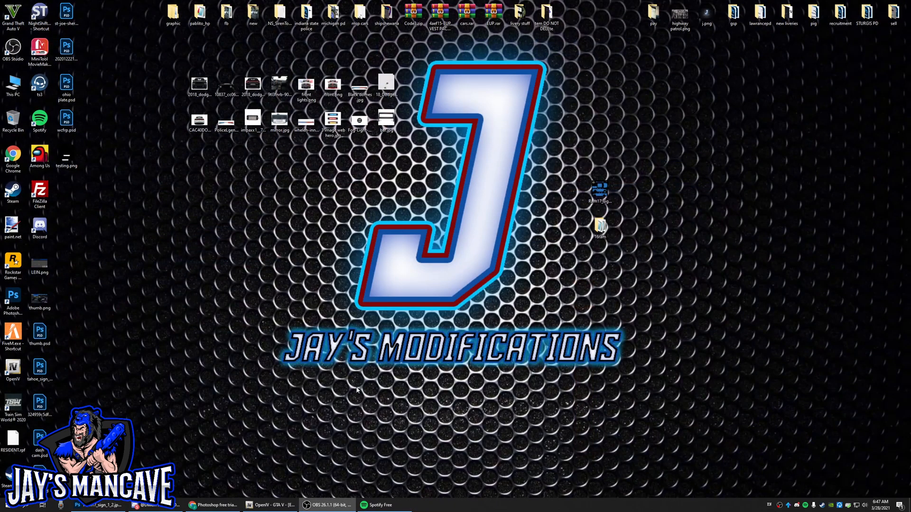
double_click(253, 12)
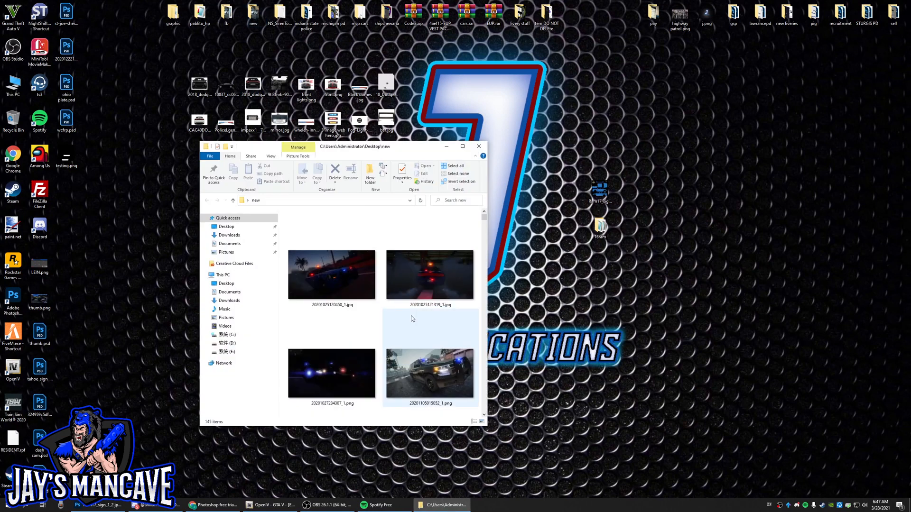
scroll(411, 315, down, 3)
double_click(443, 376)
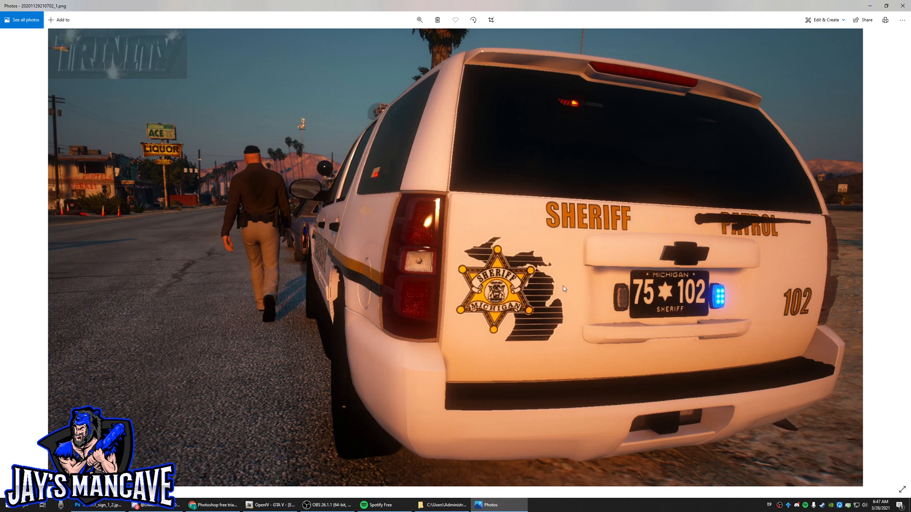
click(903, 6)
scroll(429, 365, down, 5)
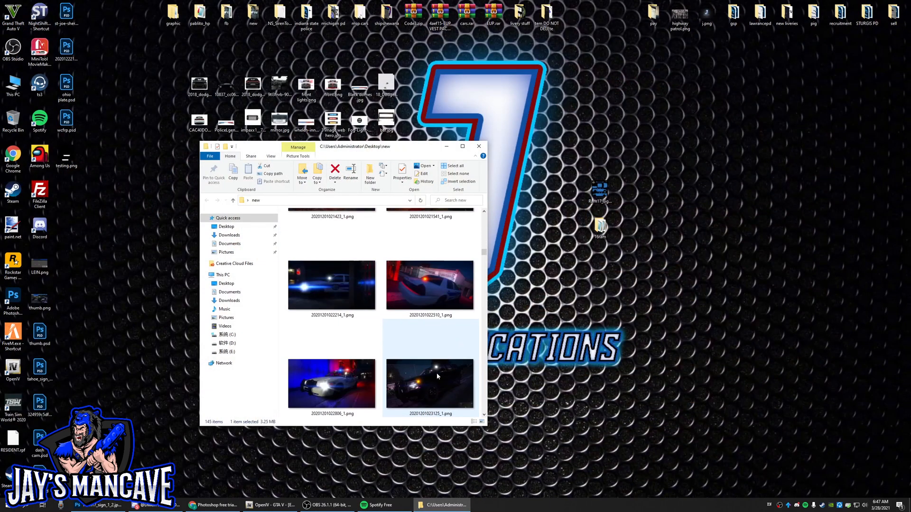
double_click(434, 377)
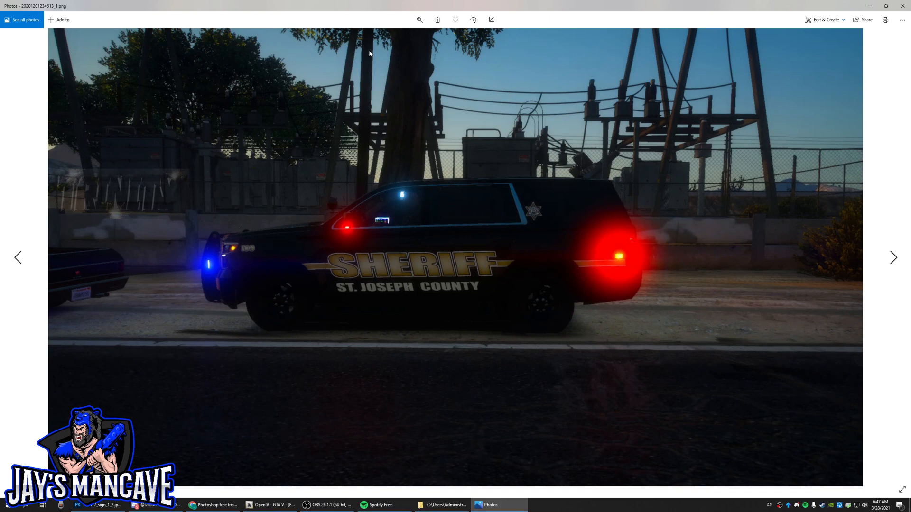
click(418, 19)
click(419, 38)
drag(420, 39, 404, 39)
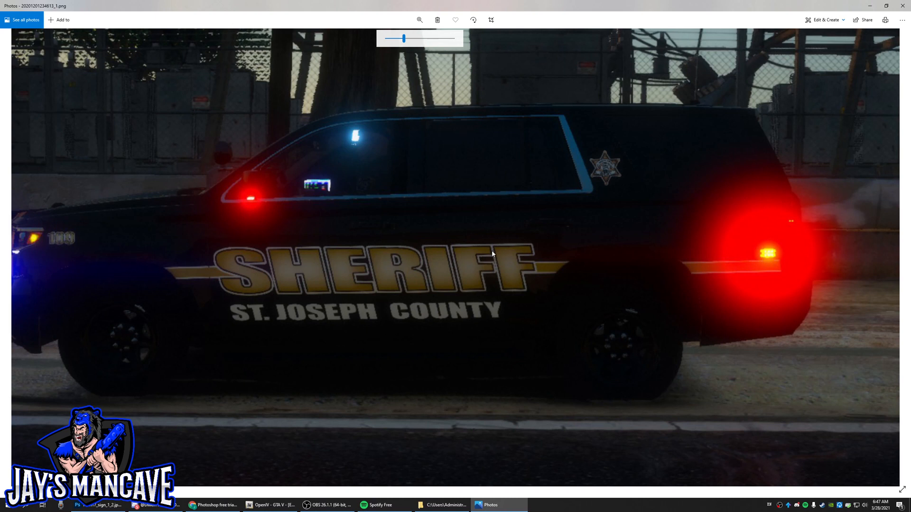
click(902, 5)
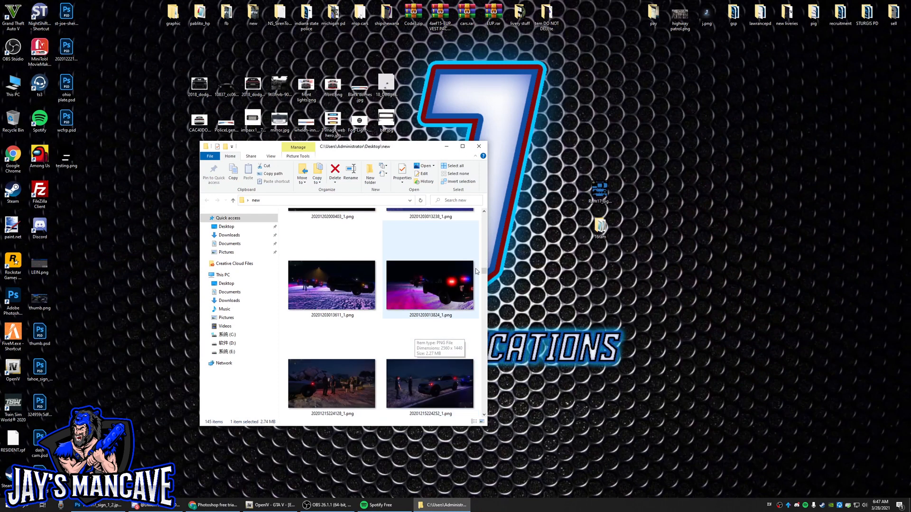
click(479, 147)
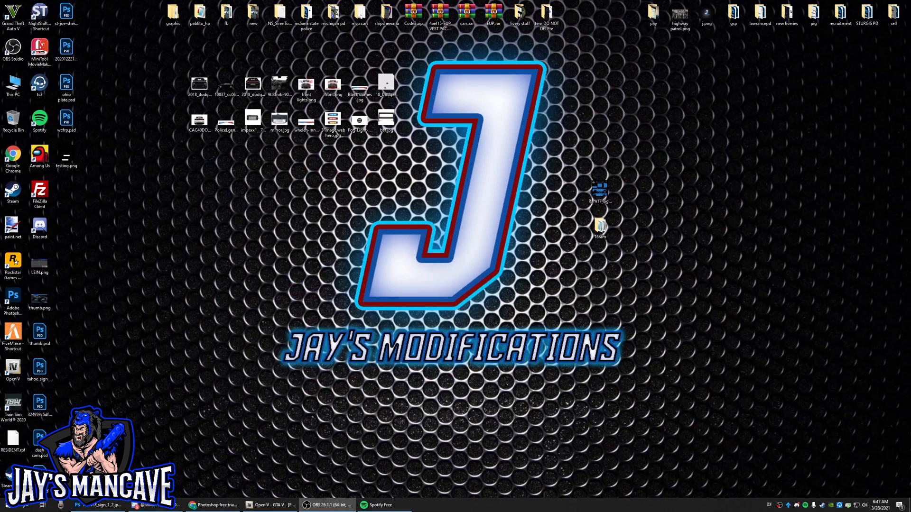
Return to Photoshop, add a new layer above the truck template and set the foreground colour to black.
click(102, 505)
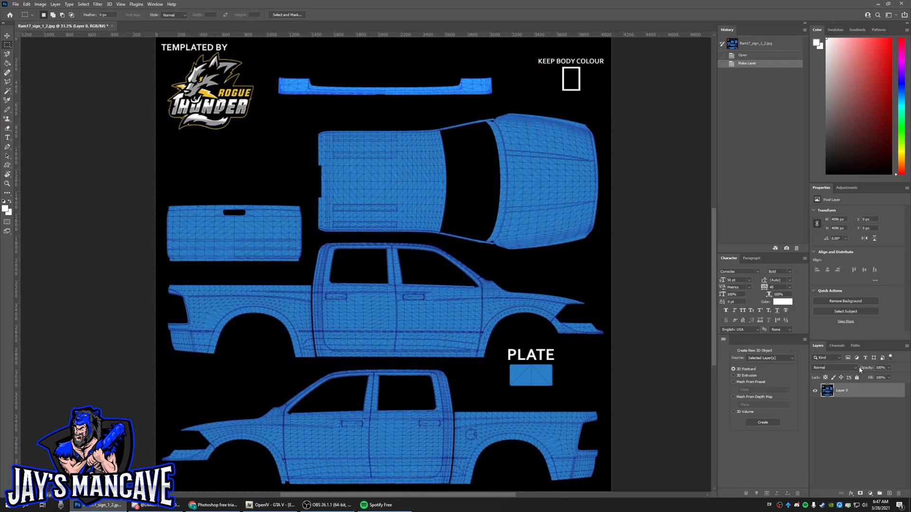
click(889, 494)
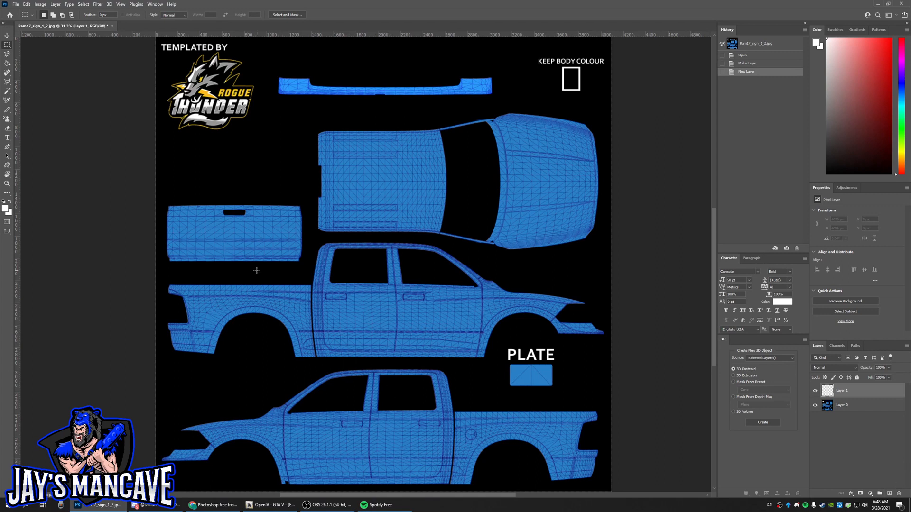
click(5, 209)
click(480, 323)
click(701, 159)
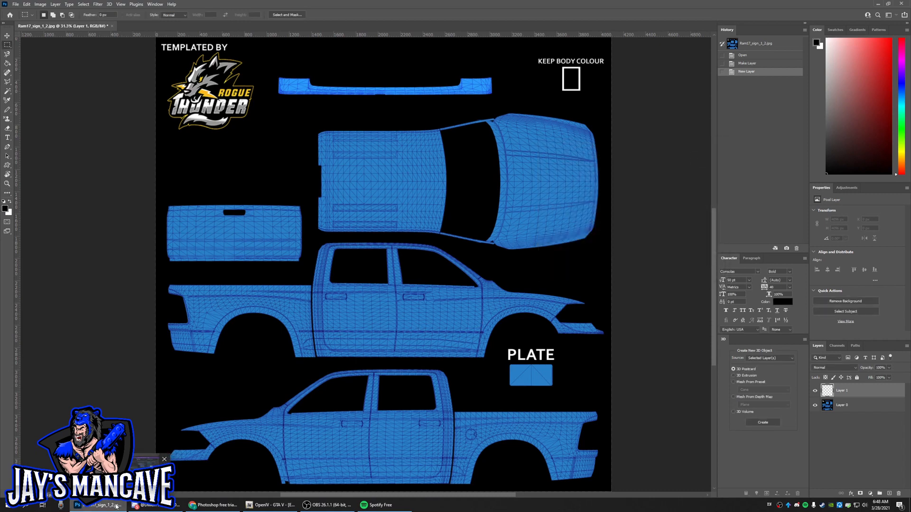
Reopen thumb.png and magnify the pickup truck to examine its POLICE lettering and lower side stripe.
click(98, 505)
double_click(39, 301)
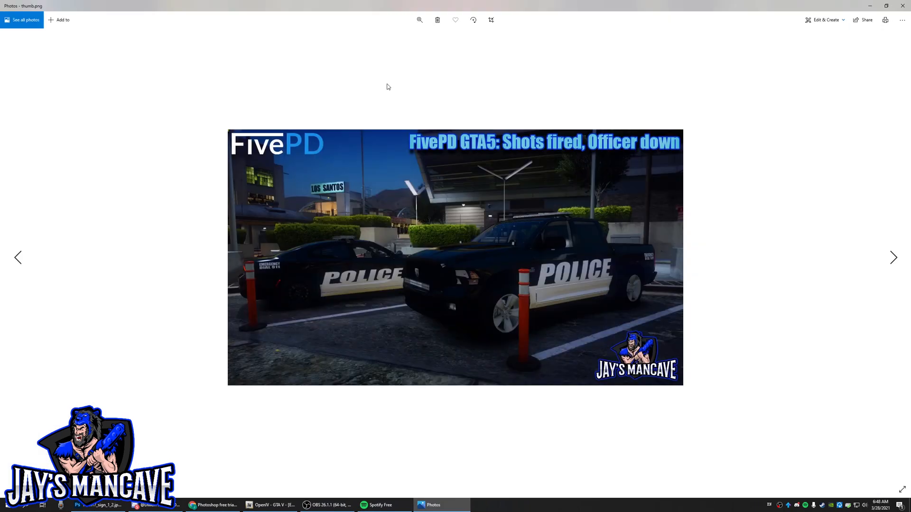
click(420, 19)
click(434, 38)
drag(602, 275, 497, 246)
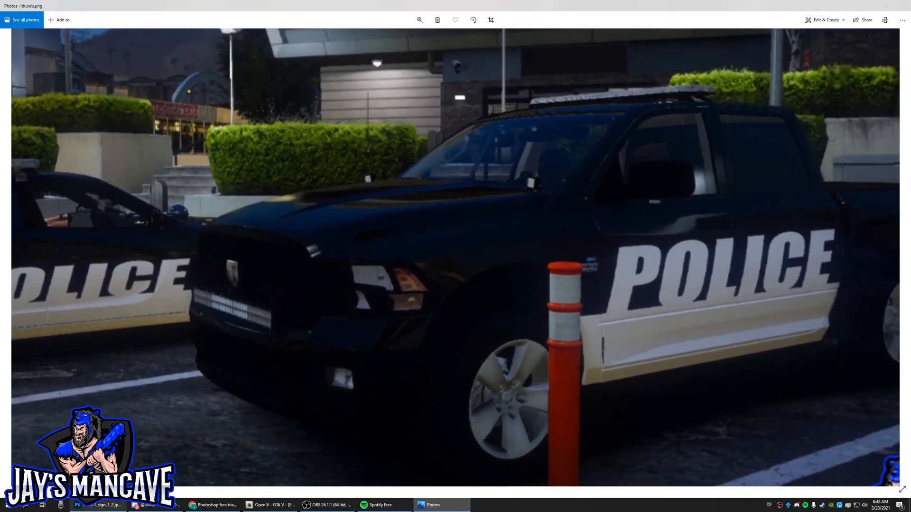
Switch back to Photoshop and fill the new layer with black using the Paint Bucket.
click(98, 505)
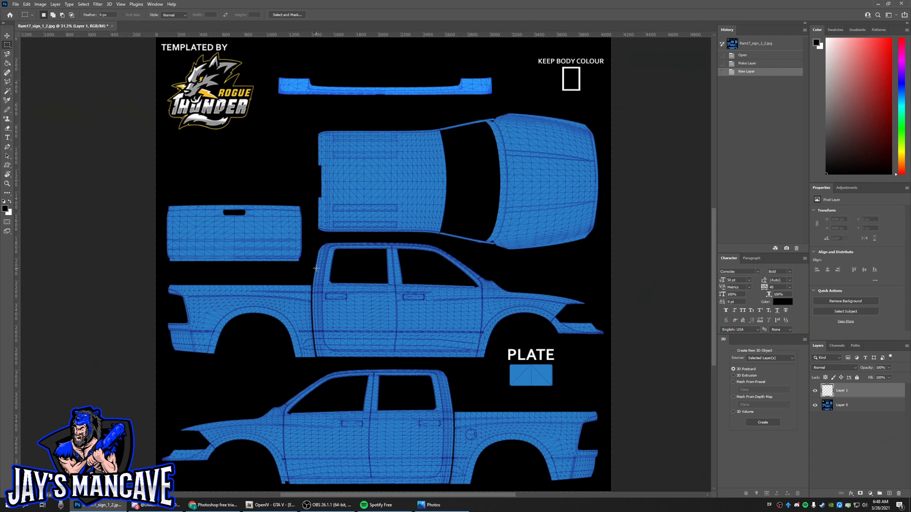
key(g)
click(419, 259)
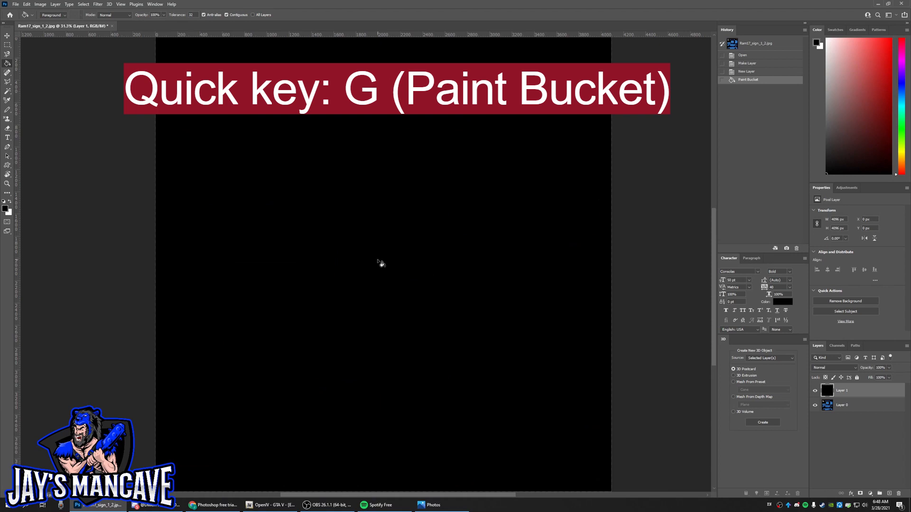
Lower the opacity of the black Layer 1 to 20% to reveal the template wireframe beneath it.
click(890, 369)
drag(859, 378, 860, 378)
key(z)
mouse_move(358, 334)
mouse_down()
mouse_move(346, 336)
mouse_move(372, 322)
mouse_move(365, 326)
mouse_move(373, 301)
mouse_move(345, 296)
mouse_up()
key(g)
click(889, 368)
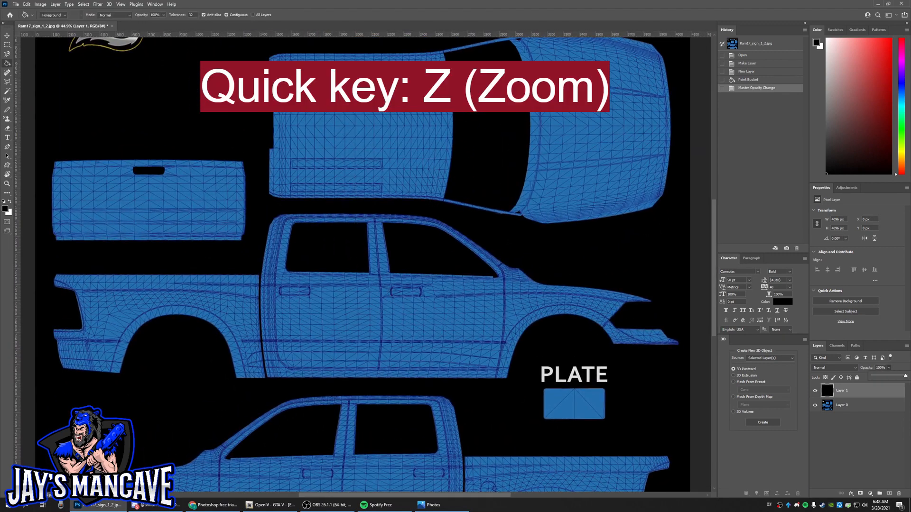
drag(876, 376, 906, 376)
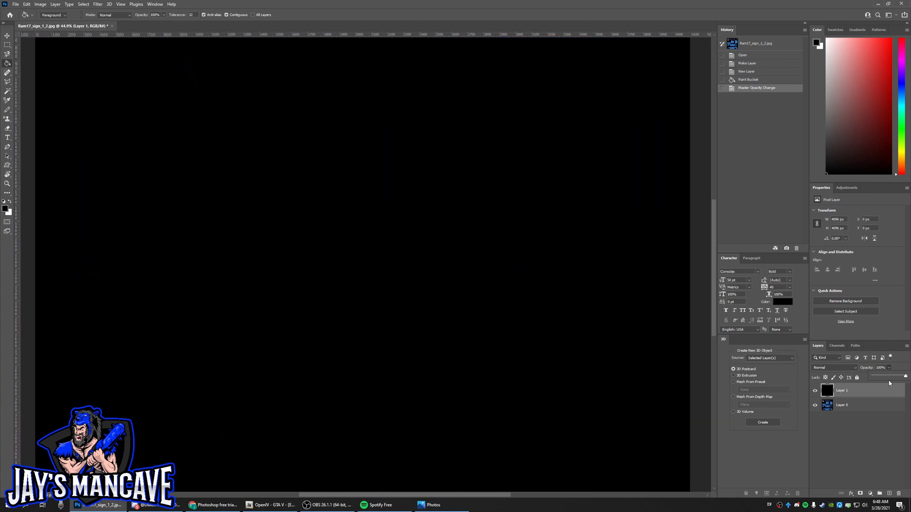
drag(908, 380, 879, 377)
click(428, 309)
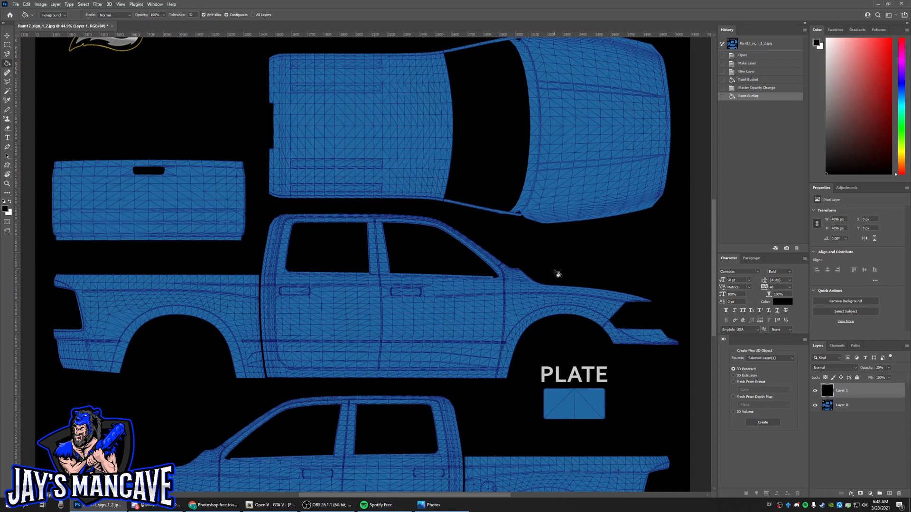
Add an empty layer above the black layer and check the truck's side stripe in thumb.png.
scroll(558, 274, down, 1)
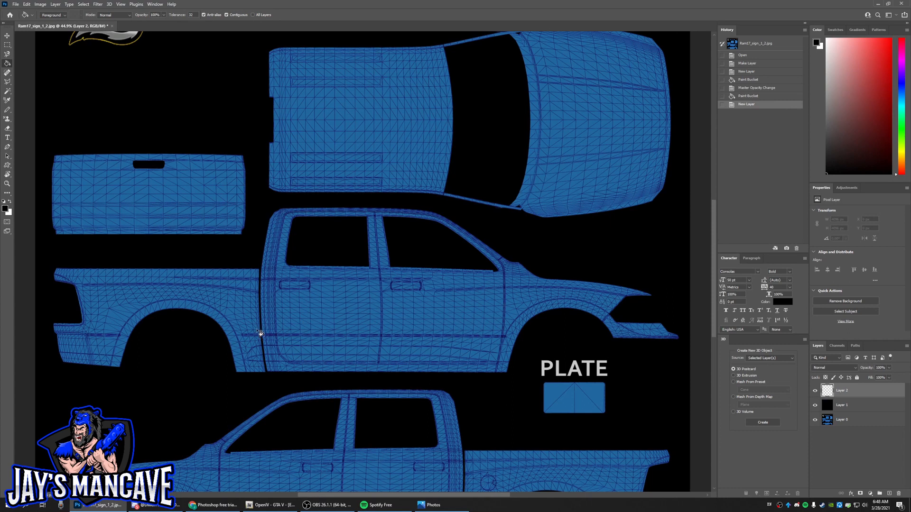
click(441, 507)
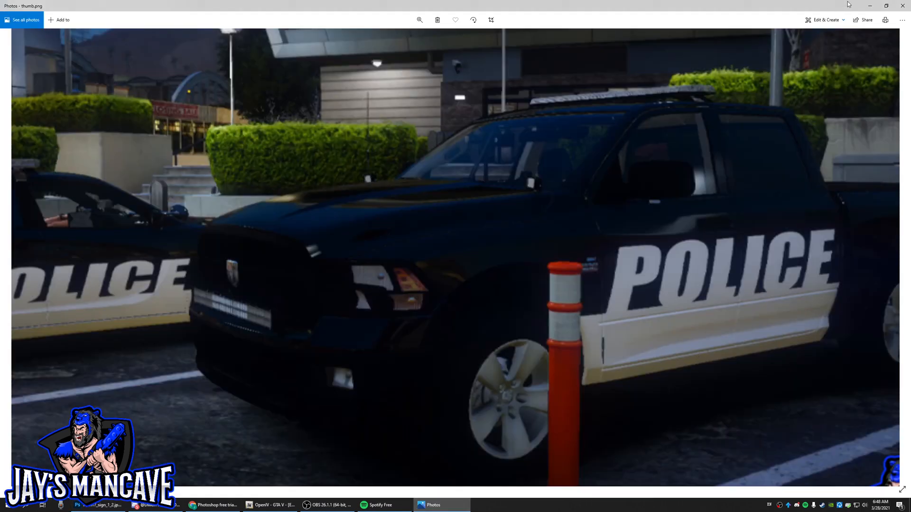
click(870, 6)
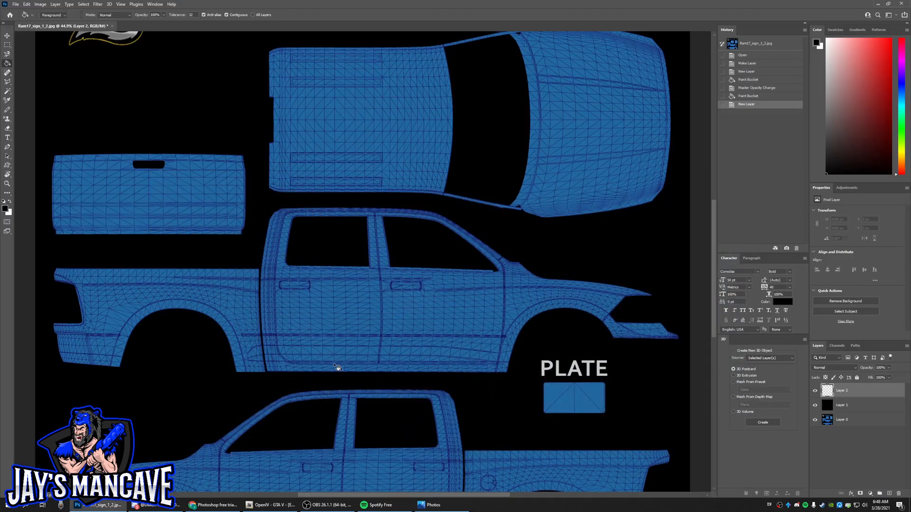
click(7, 82)
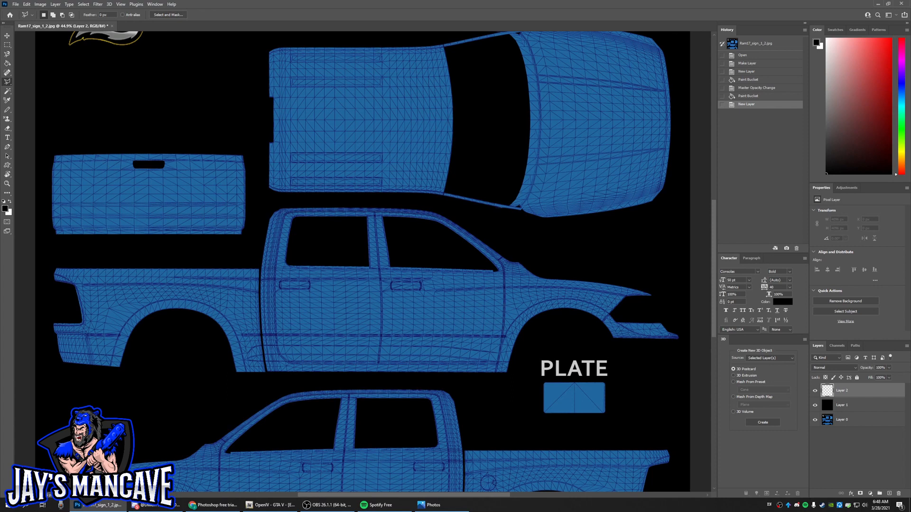
click(889, 493)
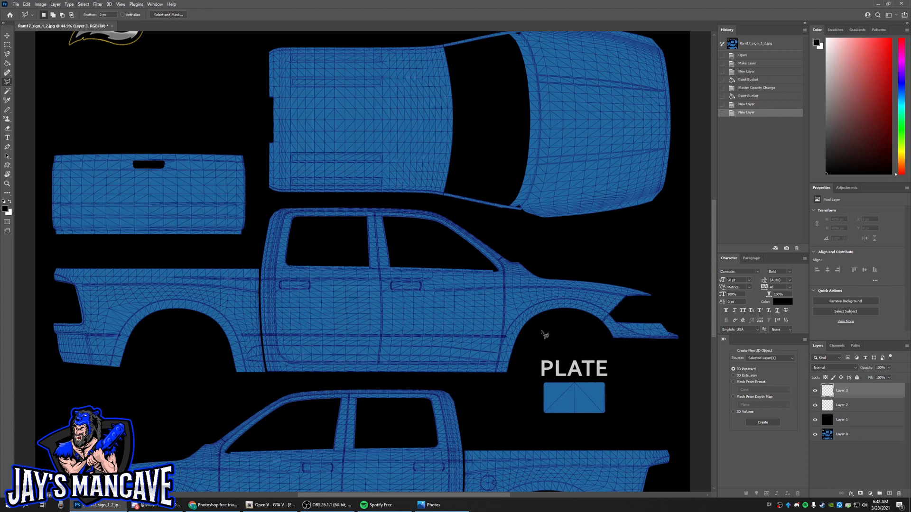
key(Delete)
Delete the extra empty layer and outline the lower door area of the upper truck side view with a polygonal lasso selection.
key(z)
click(453, 346)
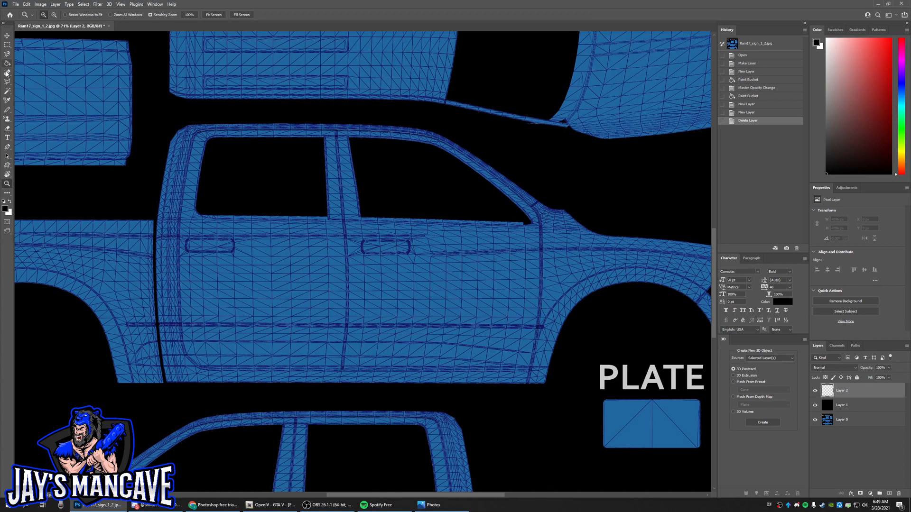
key(l)
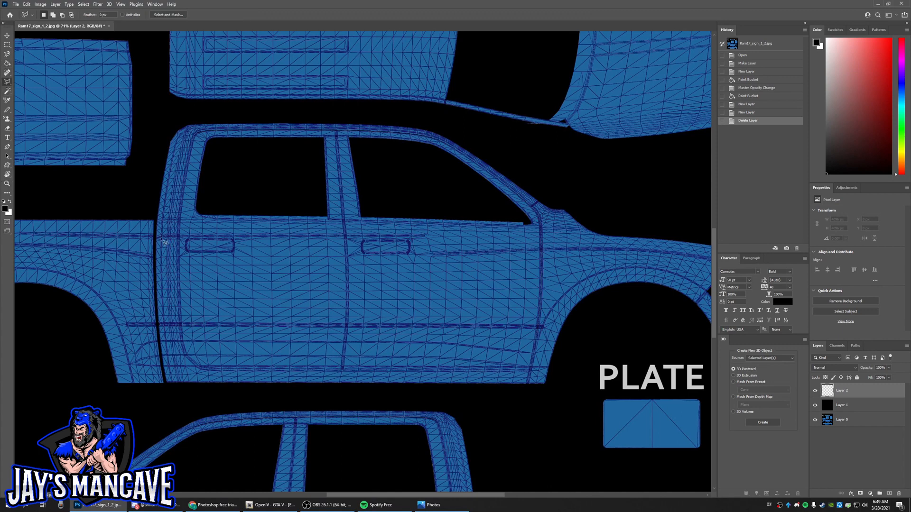
click(157, 317)
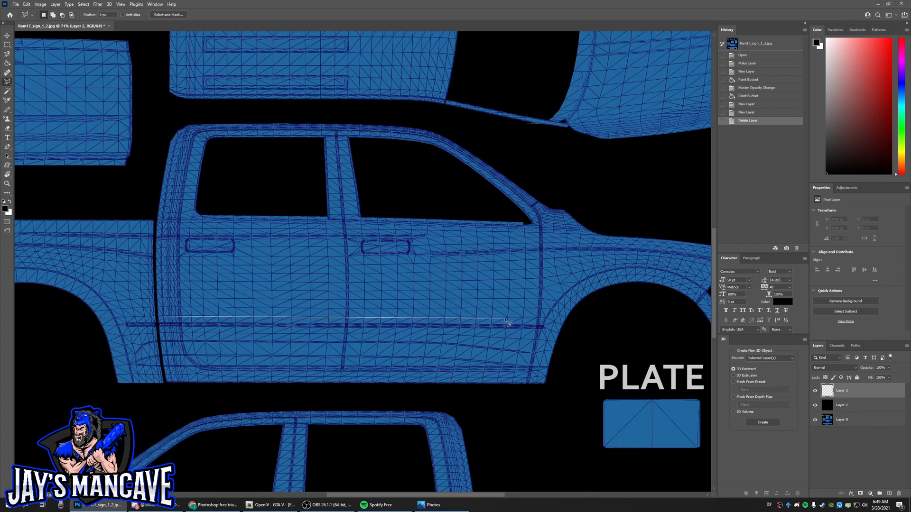
click(573, 318)
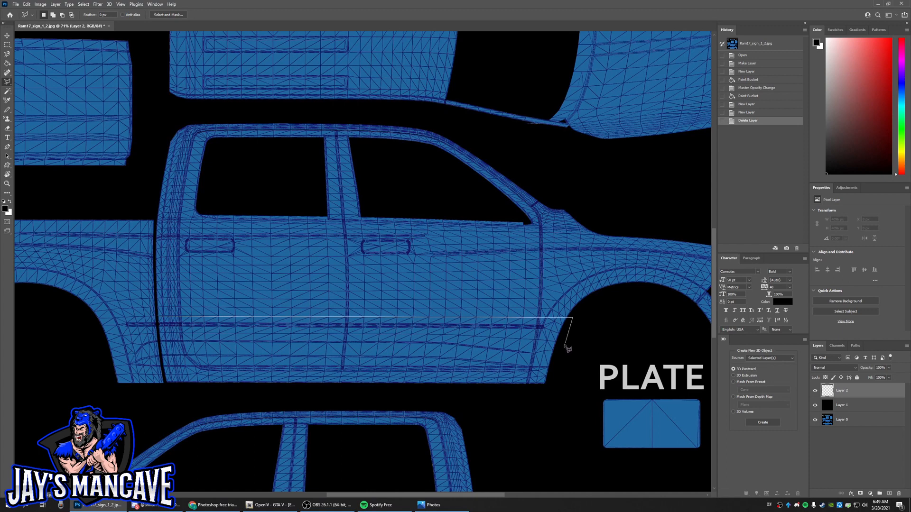
click(551, 388)
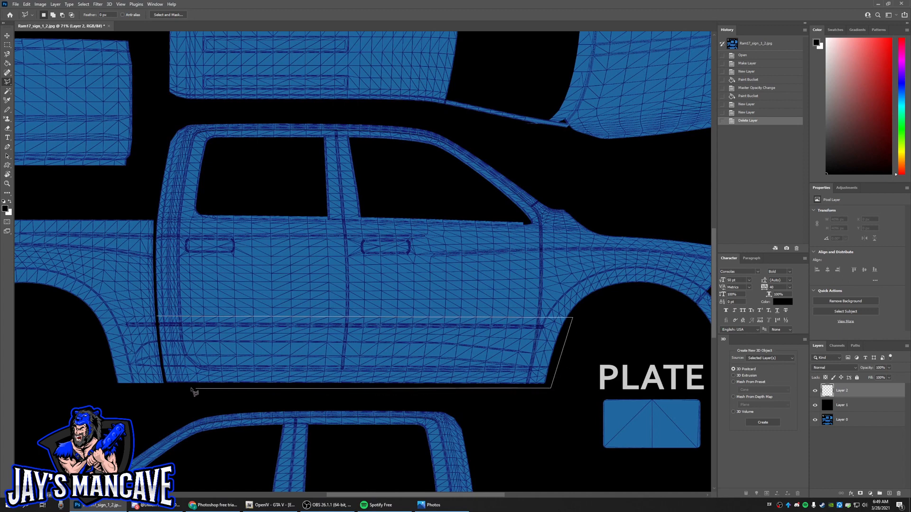
click(166, 386)
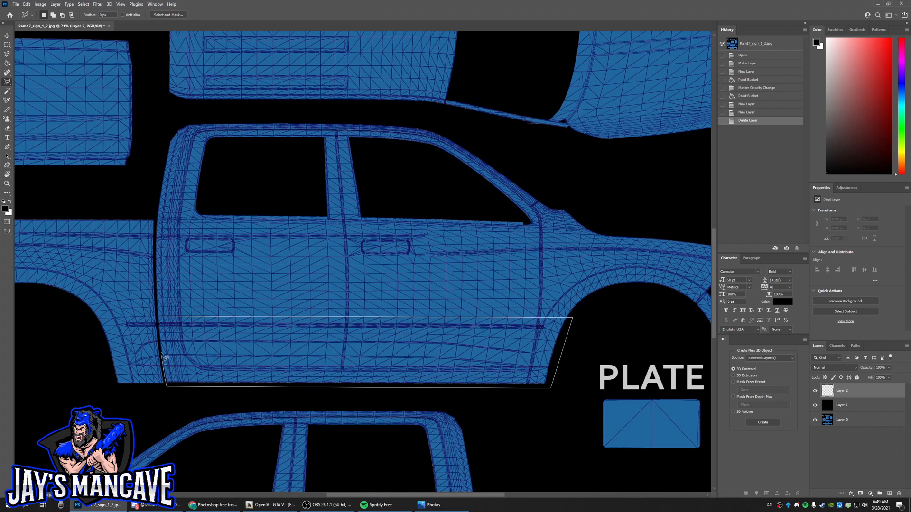
click(161, 321)
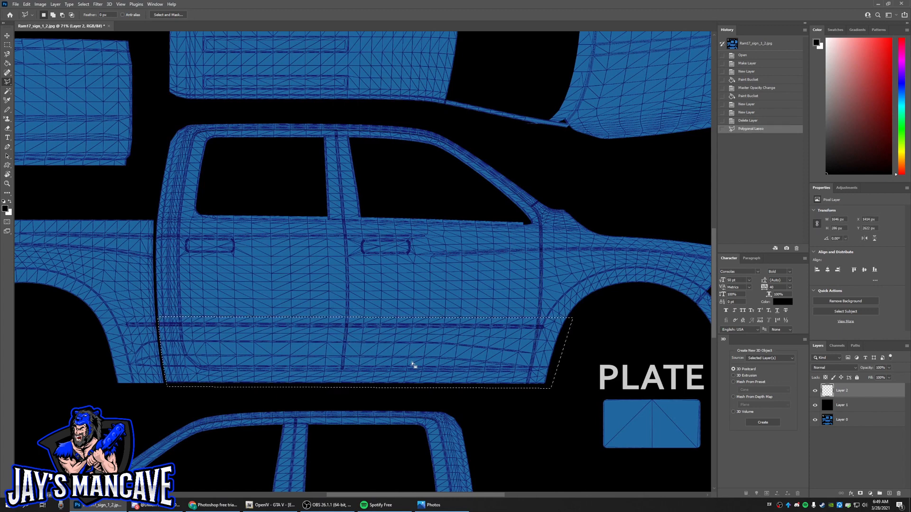
Set the foreground colour to ffffff, fill the lower door selection on Layer 2 with the Paint Bucket, and deselect.
click(4, 208)
text(ffffff)
click(700, 159)
key(g)
click(375, 359)
key(m)
click(580, 374)
Lower Layer 2's opacity to 26% to check how the white stripe fits over the truck's wireframe.
key(z)
drag(538, 377, 512, 372)
drag(350, 349, 362, 329)
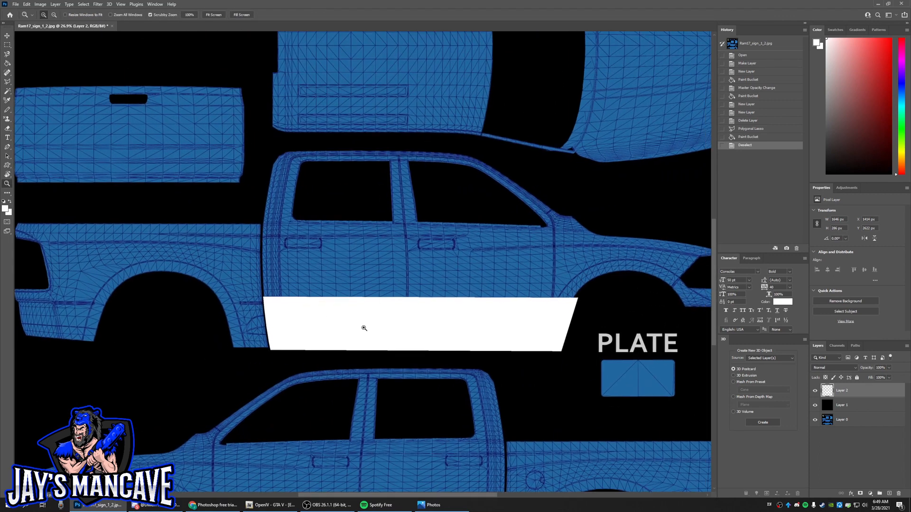
key(m)
click(889, 368)
drag(877, 377, 865, 376)
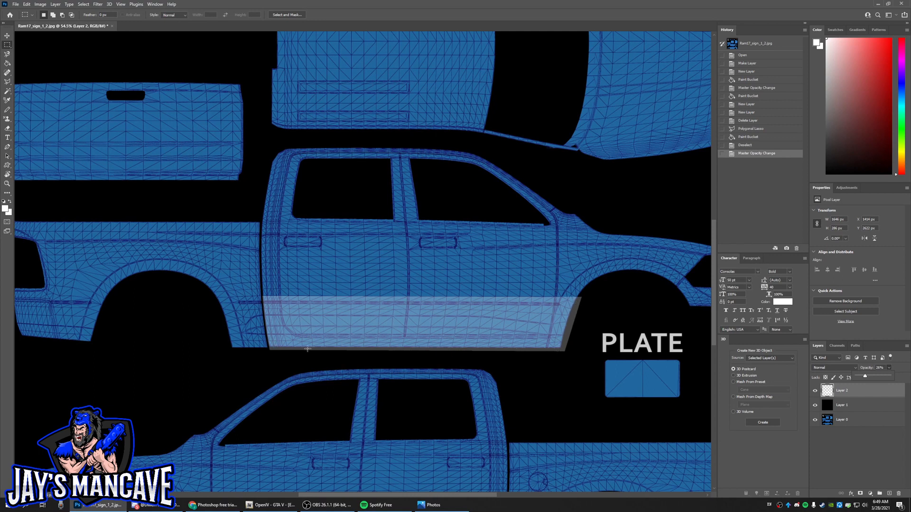
scroll(569, 257, down, 2)
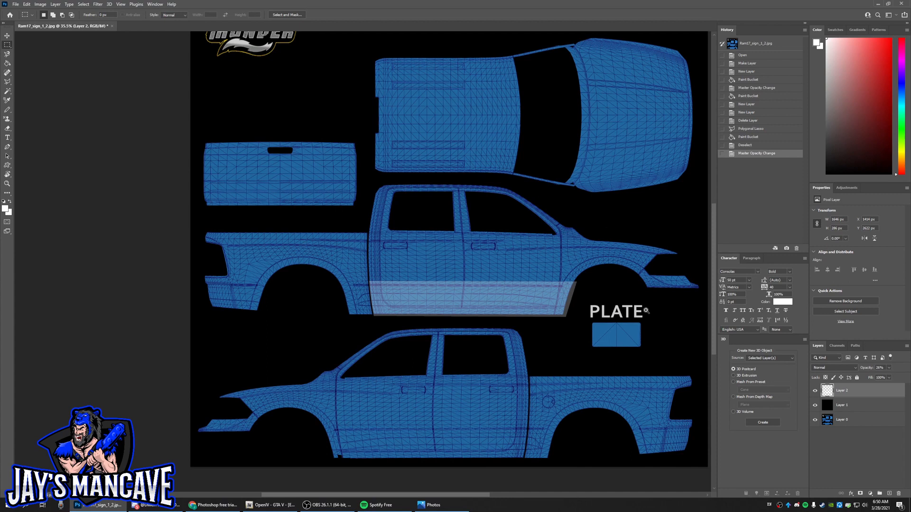
scroll(645, 311, up, 2)
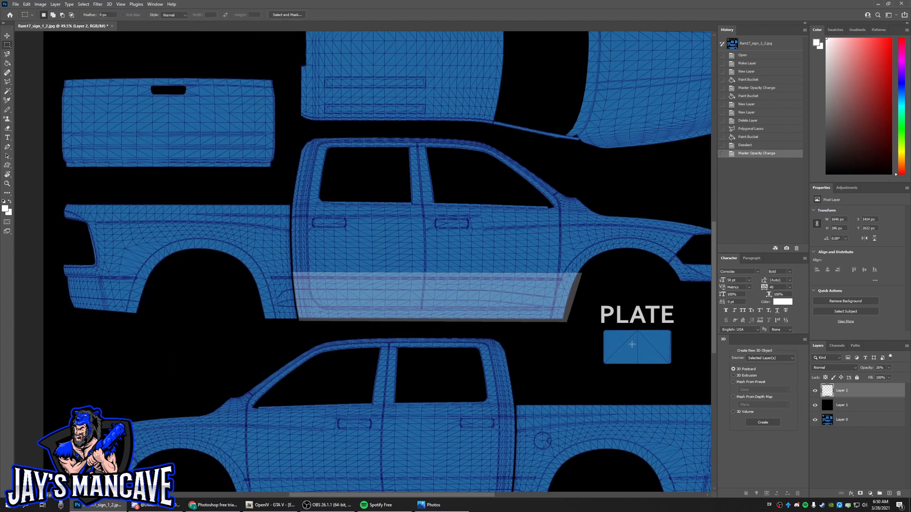
scroll(636, 346, down, 2)
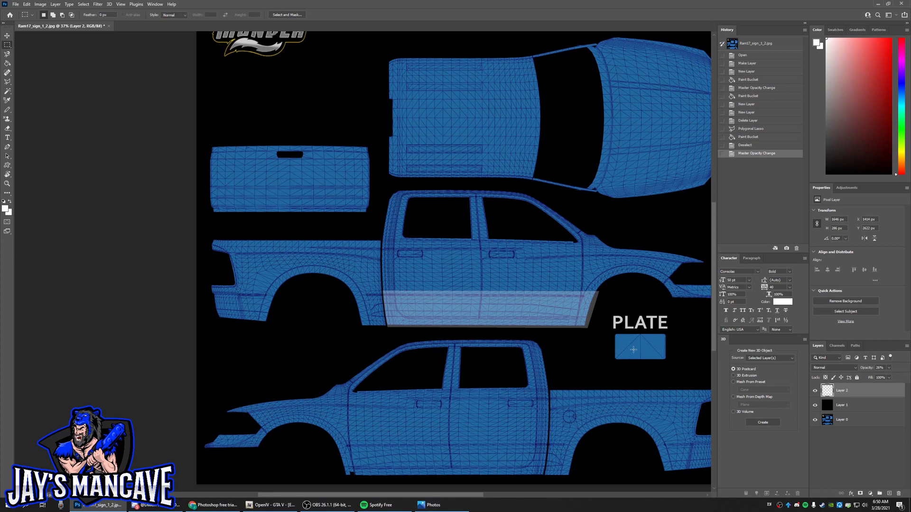
key(z)
drag(543, 298, 562, 284)
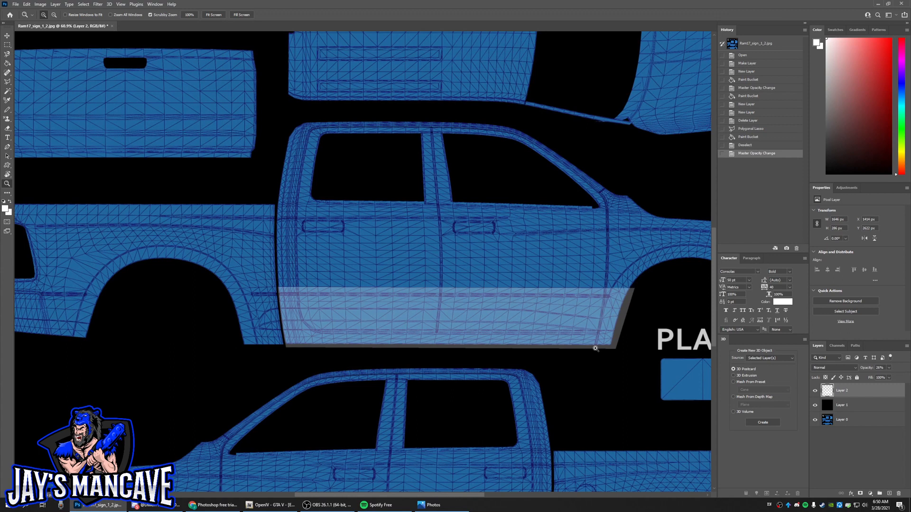
Restore the white stripe layer's opacity to 100%.
click(889, 368)
drag(882, 378, 906, 378)
click(575, 324)
drag(575, 324, 542, 323)
drag(343, 390, 365, 378)
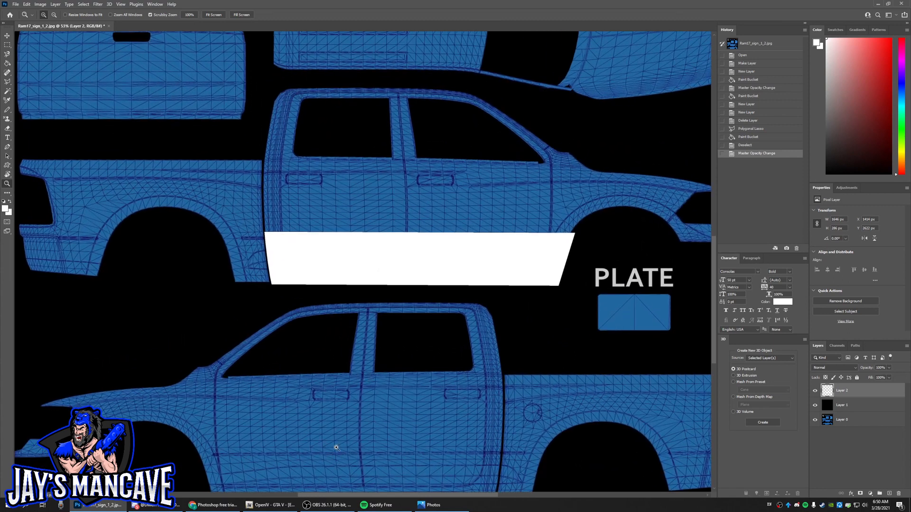
Duplicate the white stripe and place the copy over the lower doors of the second truck side view.
scroll(404, 393, down, 1)
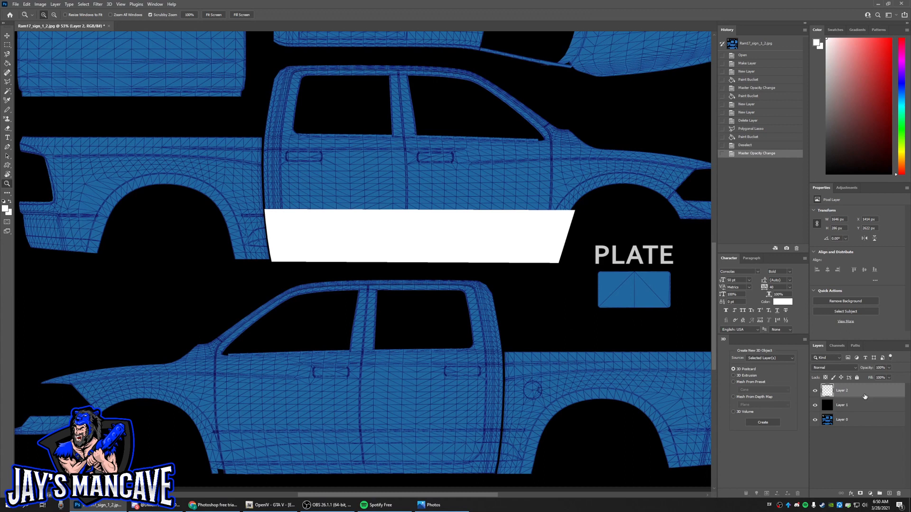
key(ctrl+c)
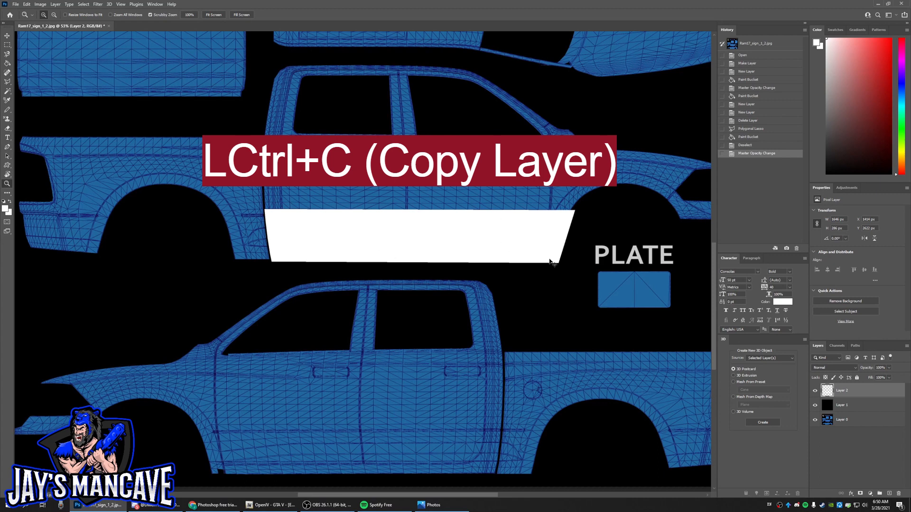
key(ctrl+v)
drag(363, 269, 348, 458)
Flip the duplicated stripe horizontally to match the second truck's opposite orientation.
key(ctrl+t)
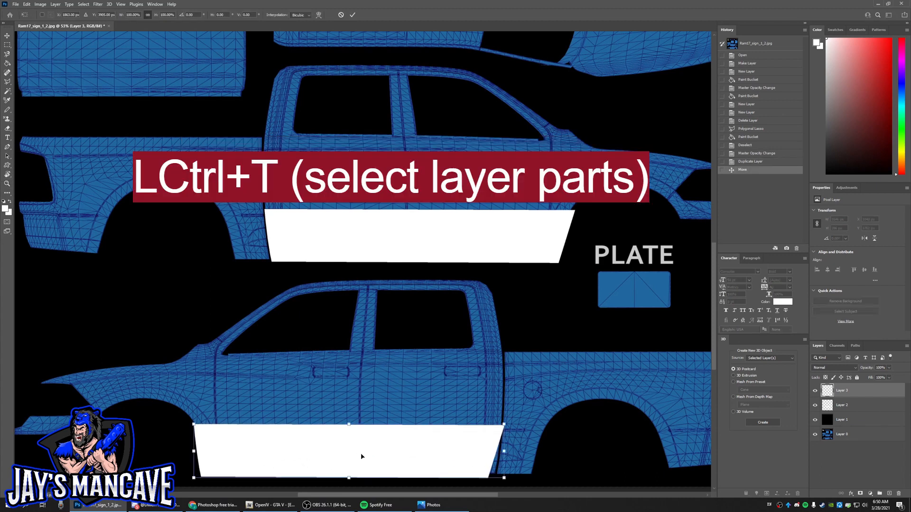
right_click(417, 448)
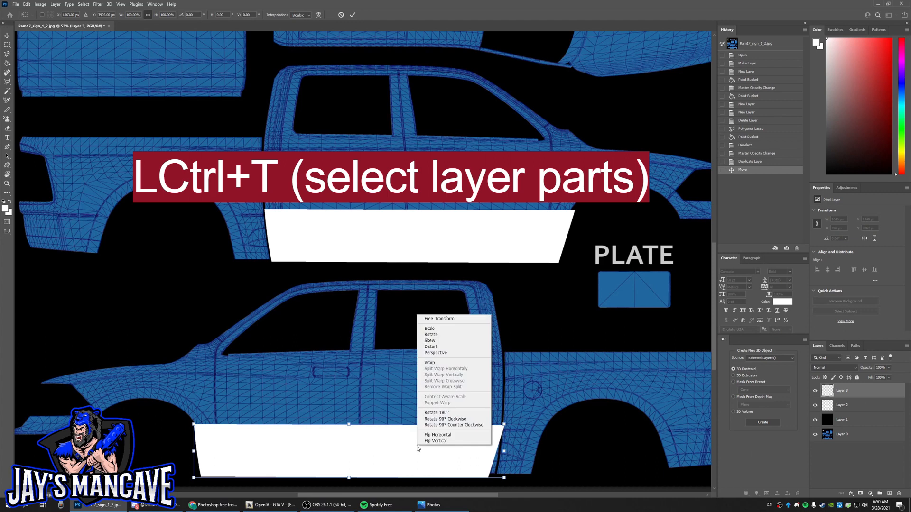
click(444, 435)
key(Return)
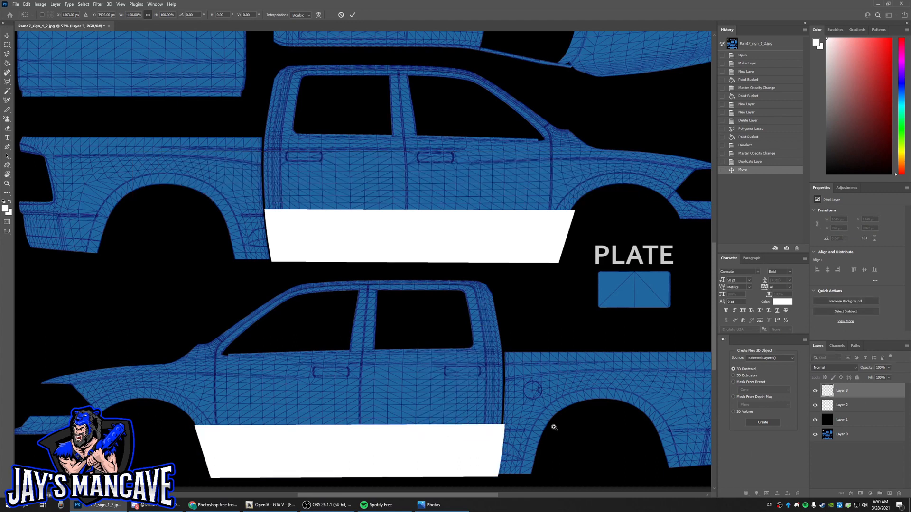
Shift the flipped stripe slightly up and toward the truck's front, aligning it with the rear door edge.
key(z)
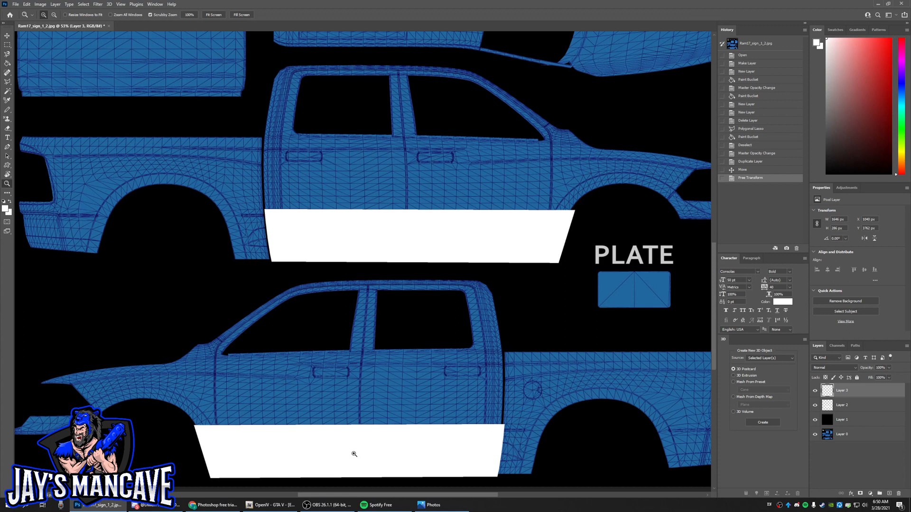
drag(356, 456, 352, 453)
scroll(391, 434, down, 3)
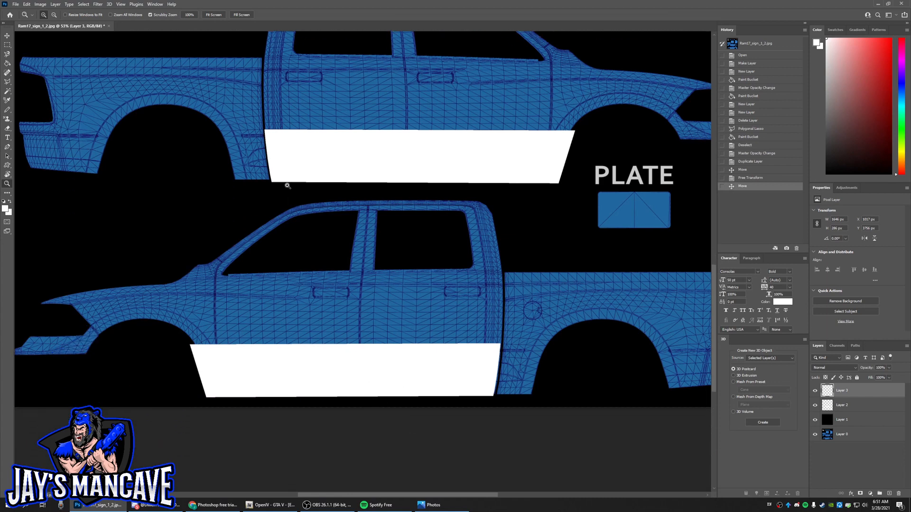
Fine-tune the positions of both white stripes against the rear door edges of the upper and lower trucks.
drag(268, 134, 360, 214)
scroll(368, 233, down, 10)
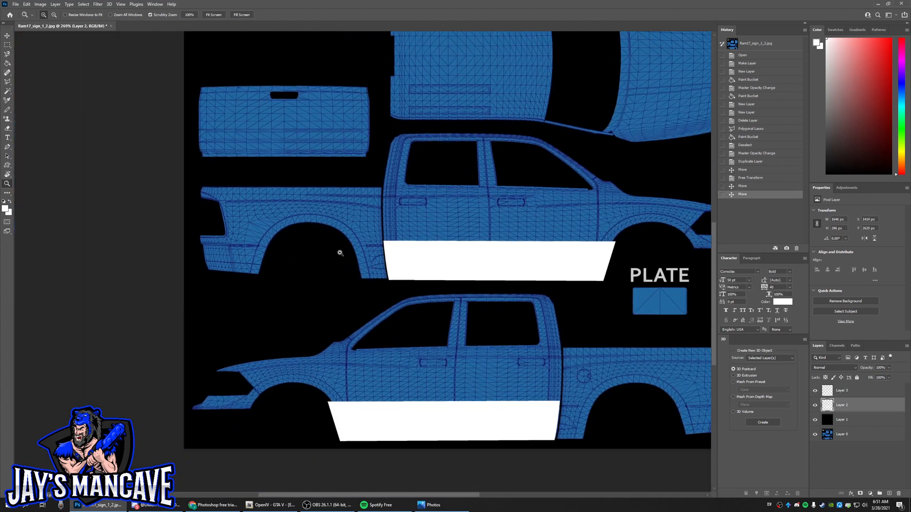
scroll(427, 415, up, 10)
mouse_move(432, 287)
mouse_down()
mouse_move(435, 295)
mouse_move(443, 285)
mouse_up()
scroll(444, 287, down, 6)
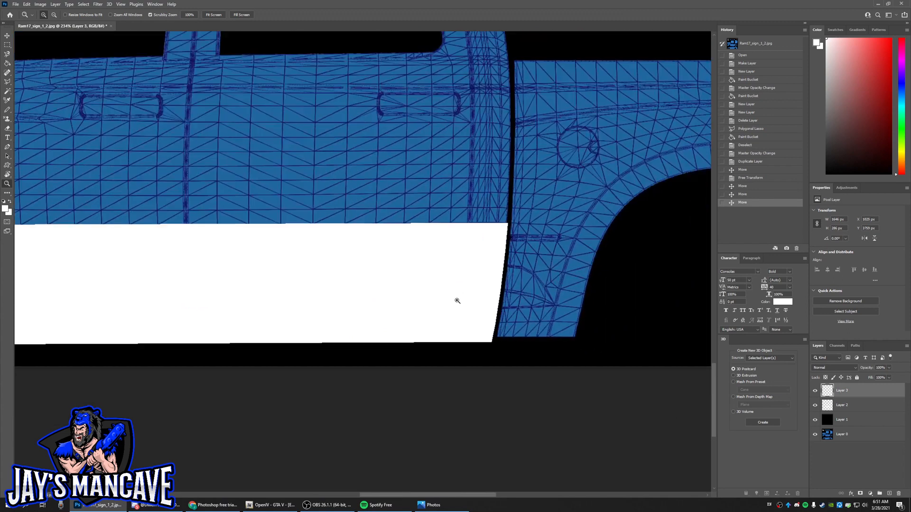
scroll(436, 294, down, 8)
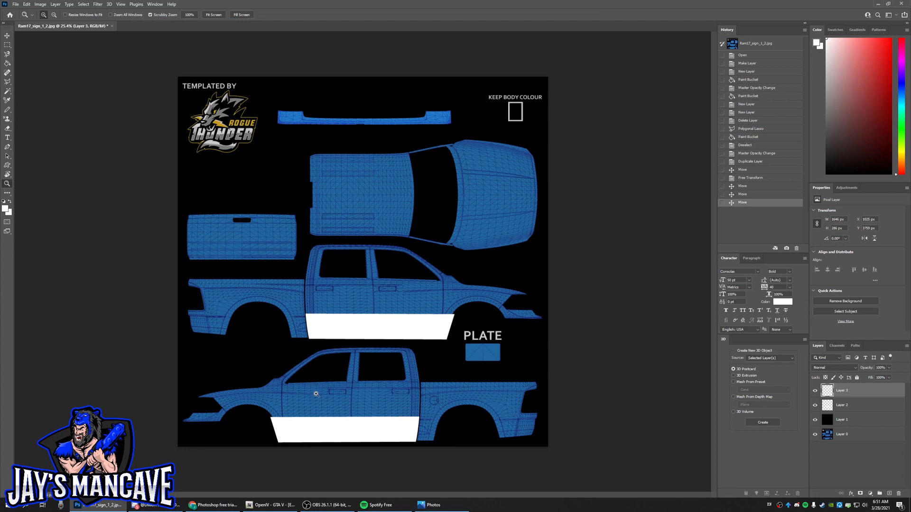
Check the truck's POLICE lettering in thumb.png, and back in Photoshop add an empty layer above the stripe layers.
click(462, 506)
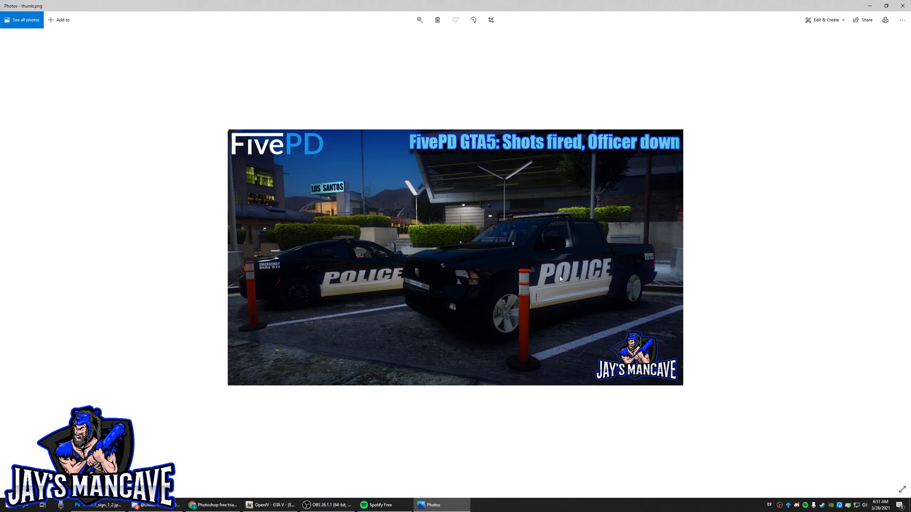
click(873, 6)
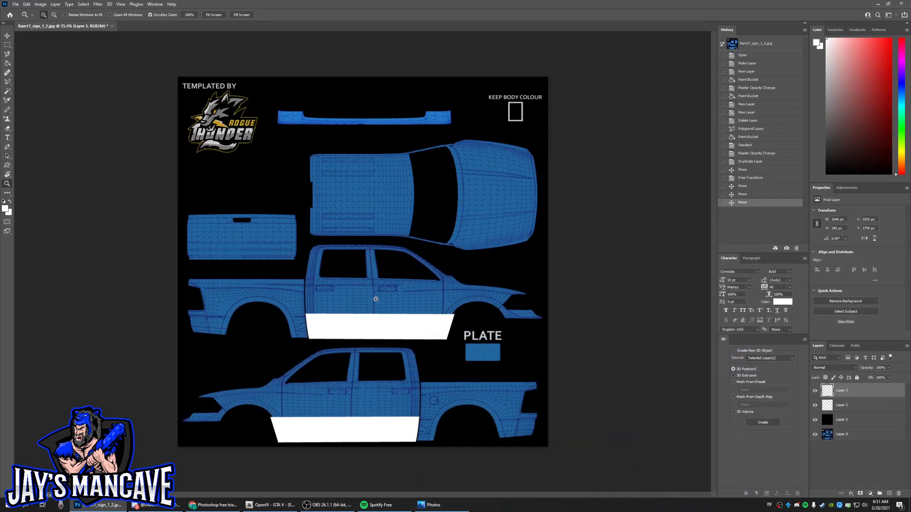
drag(373, 299, 407, 293)
drag(468, 306, 456, 306)
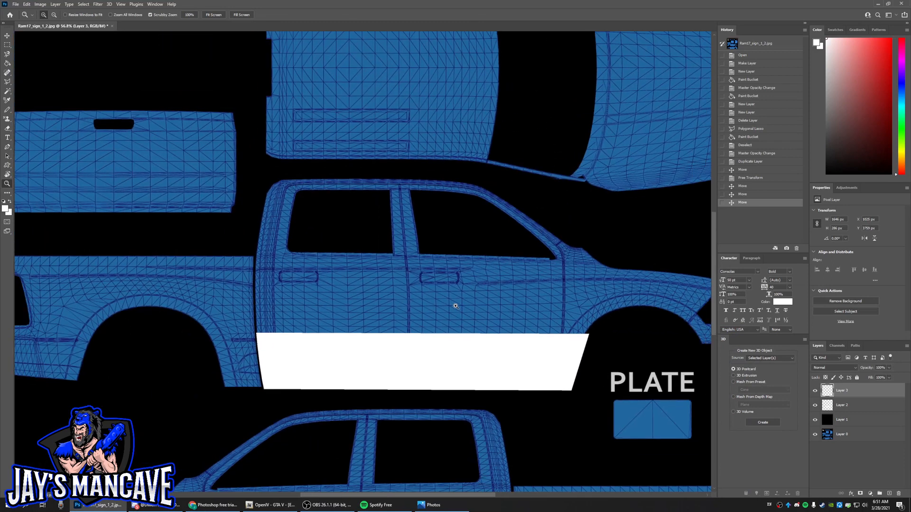
click(890, 494)
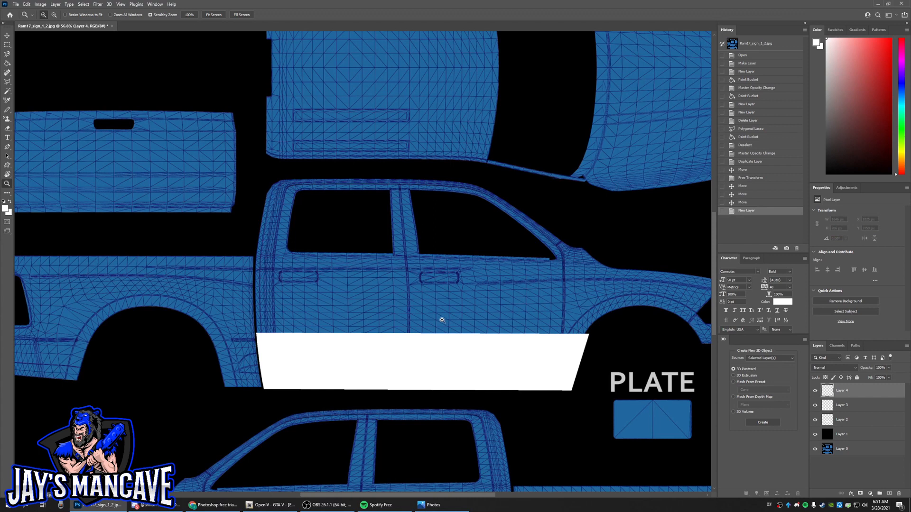
Activate the Type tool and choose the Impact Regular font.
key(t)
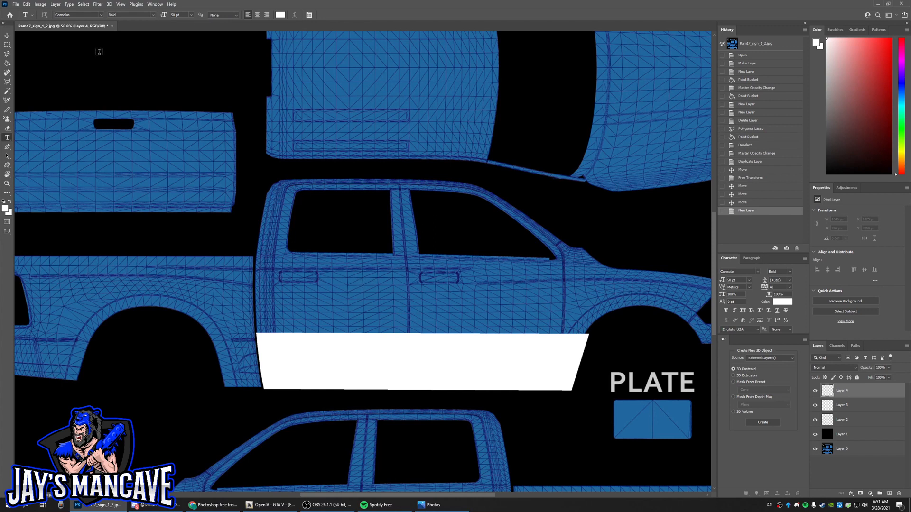
click(101, 15)
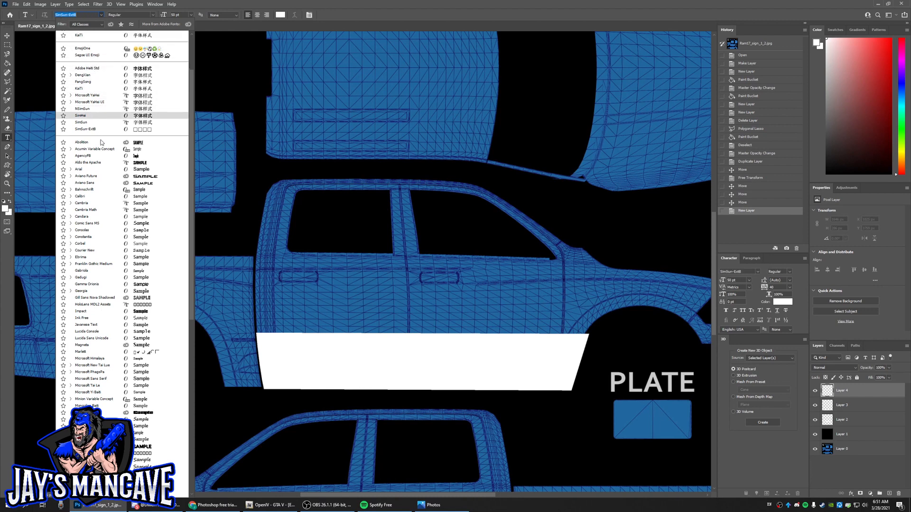
text(im)
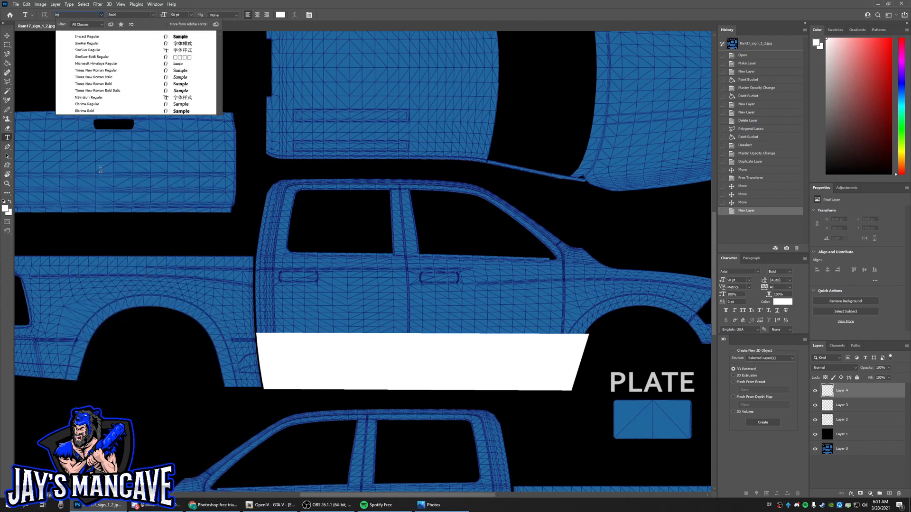
click(116, 33)
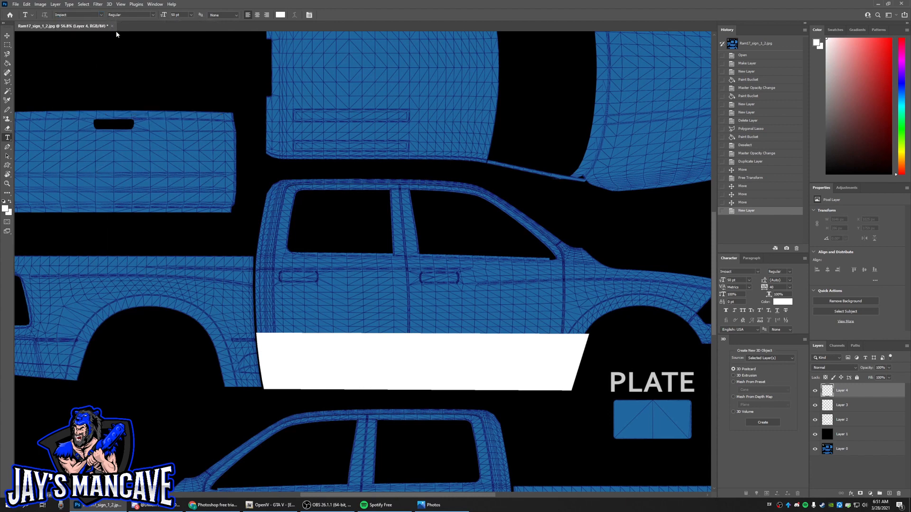
Add the white text POLICE at 200 pt across the upper truck's doors, above the white stripe.
click(386, 296)
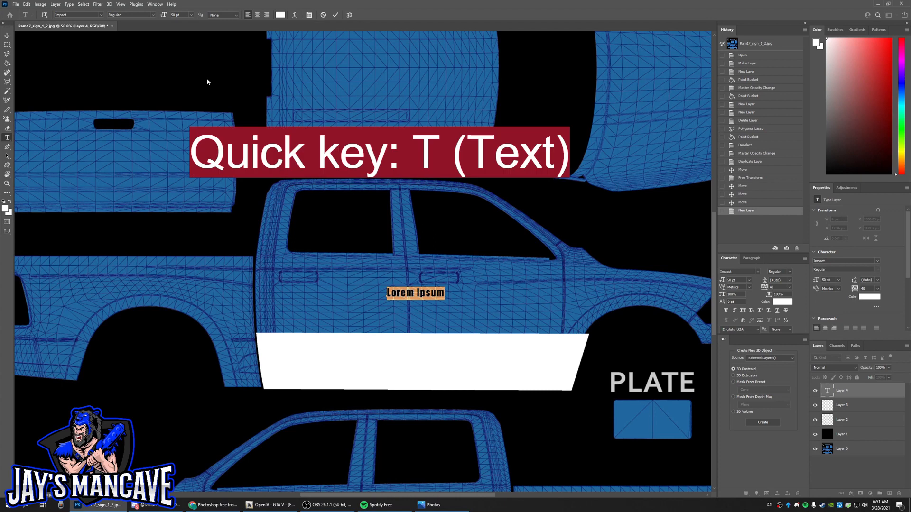
click(177, 15)
text(200)
key(Return)
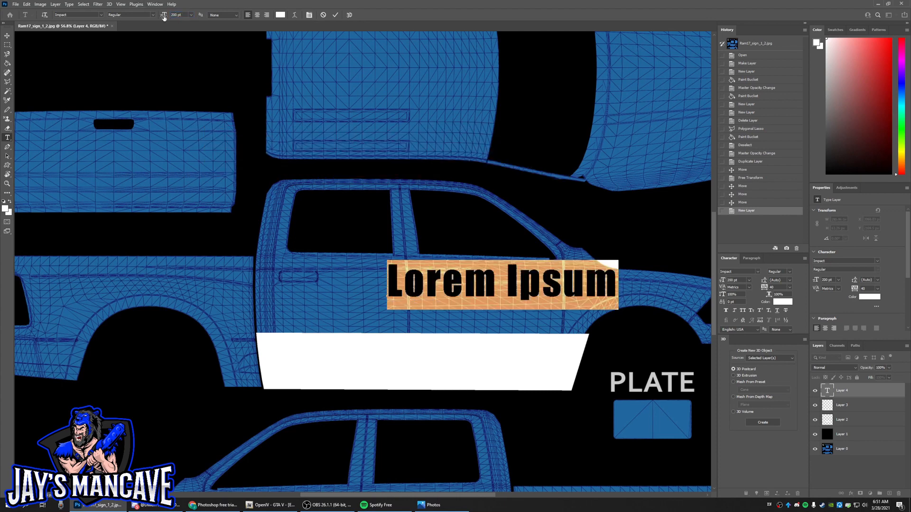
text(POLICE)
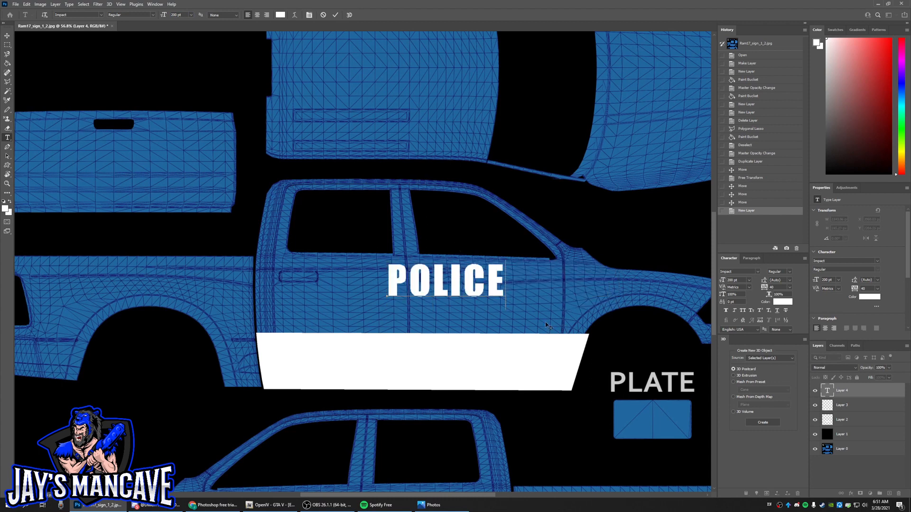
Center the POLICE text on the upper truck's doors and set its tracking to 0.
drag(461, 336, 436, 350)
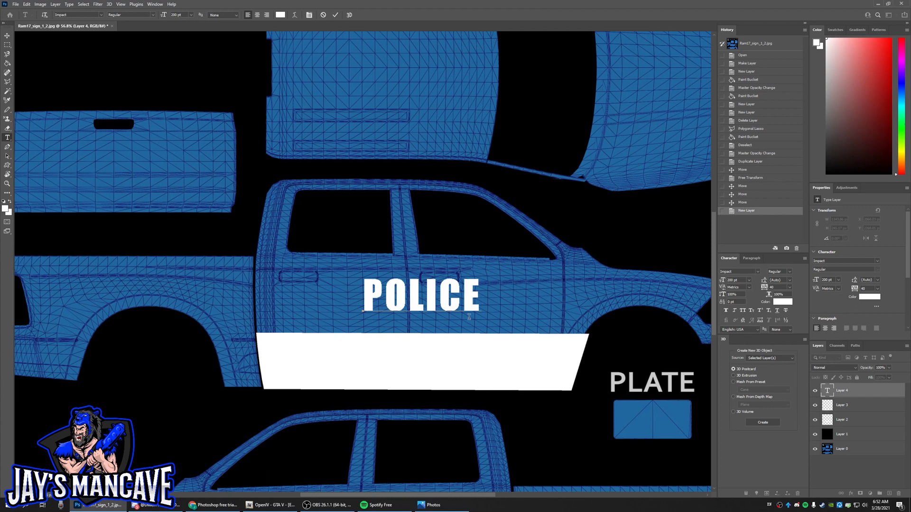
drag(482, 301, 337, 314)
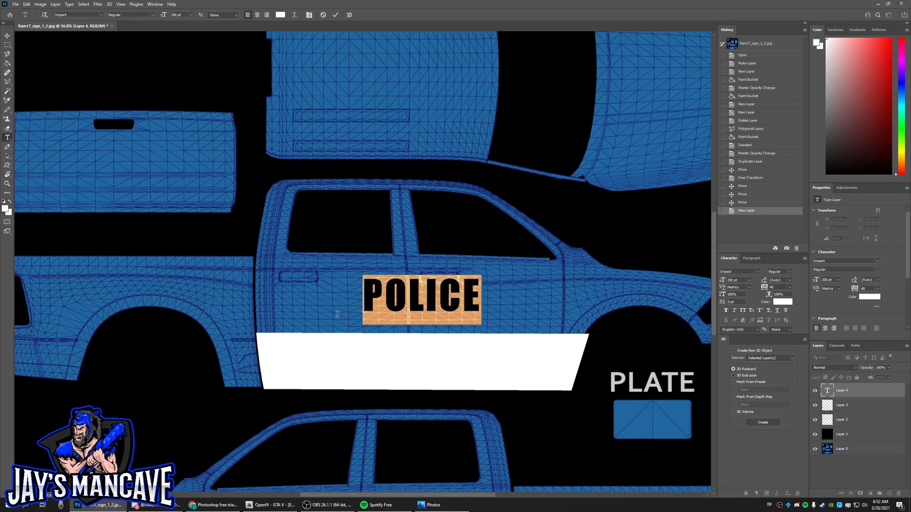
click(877, 288)
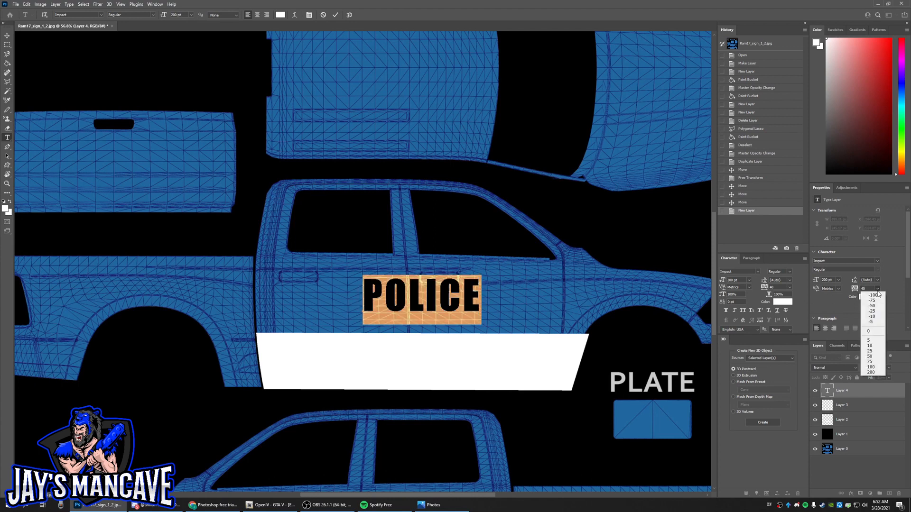
click(865, 332)
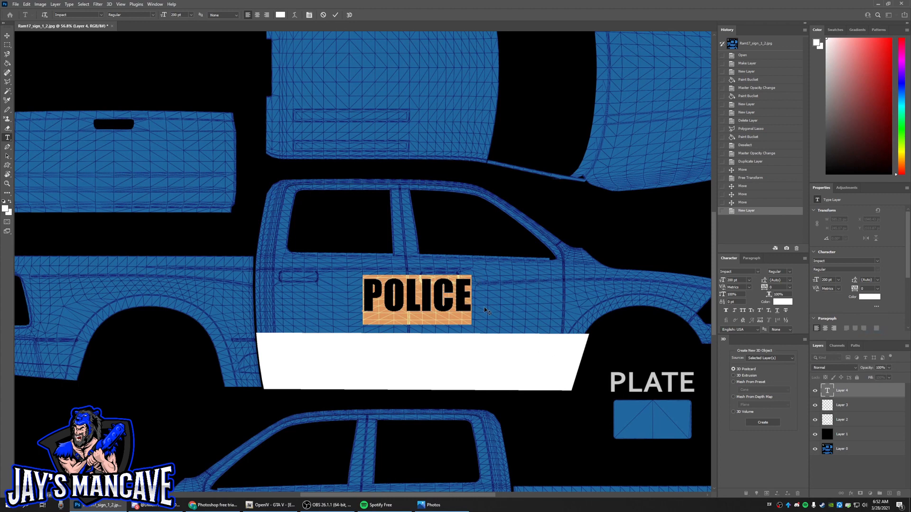
Enlarge the POLICE text to about 315 pt and place it on the white stripe's top edge.
drag(473, 276, 588, 247)
key(ctrl+Return)
drag(493, 293, 430, 322)
Examine the shape and spacing of the pickup's POLICE lettering up close in thumb.png and return to Photoshop.
click(434, 505)
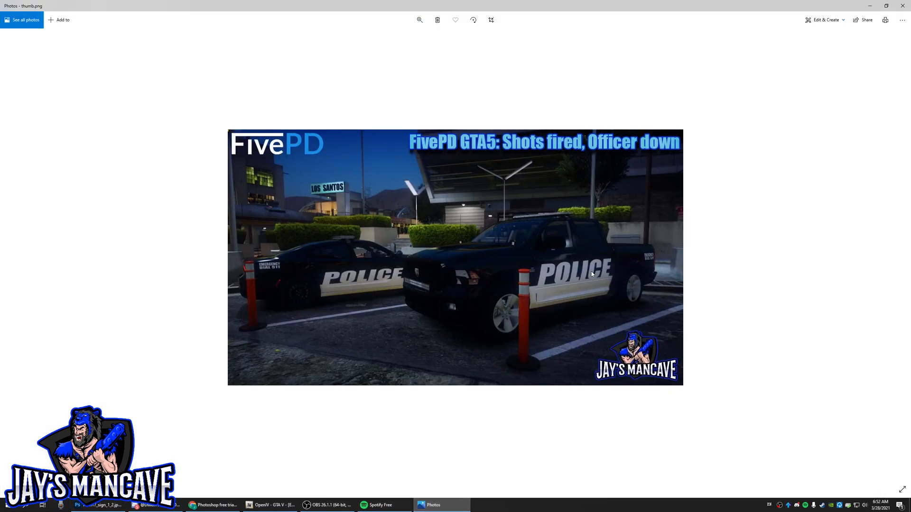
click(419, 20)
click(439, 38)
drag(691, 313, 466, 252)
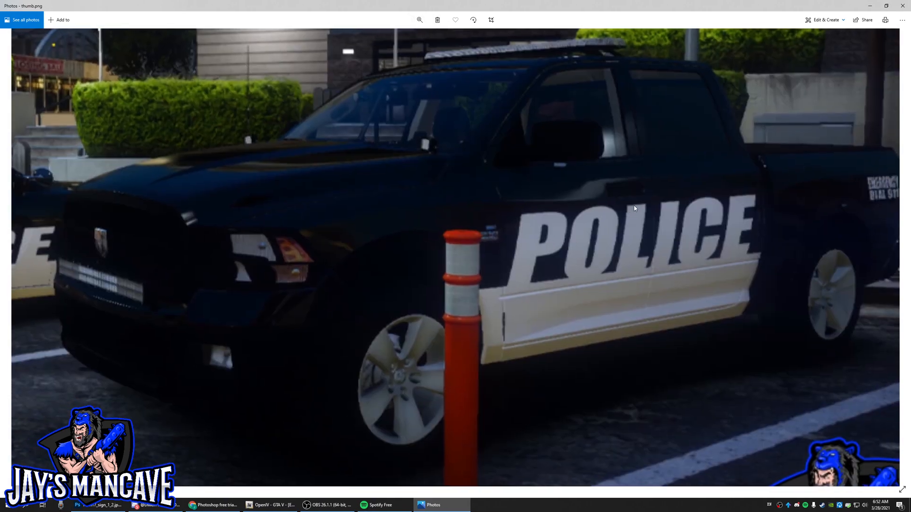
click(870, 6)
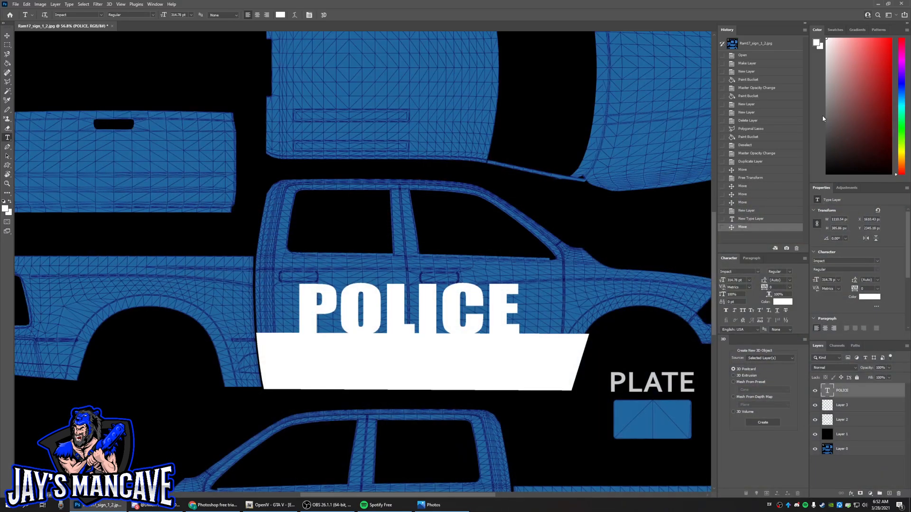
Lower the POLICE text's height slightly and stretch it to about 1475 px wide across both doors.
drag(446, 302, 411, 283)
click(432, 293)
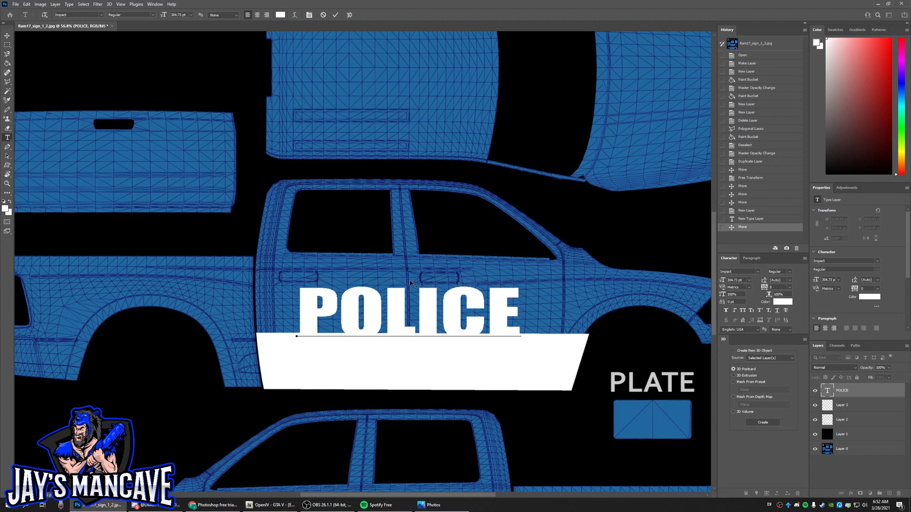
drag(521, 282, 563, 278)
drag(297, 278, 264, 280)
click(857, 398)
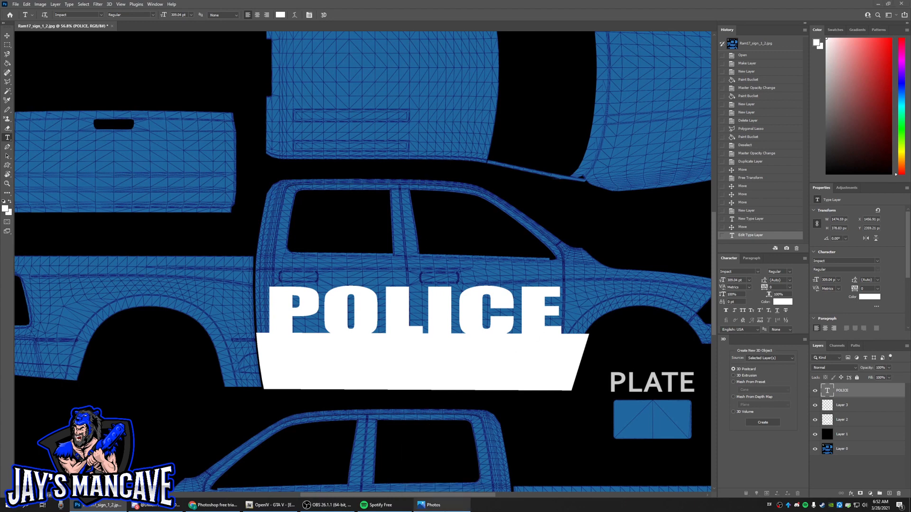
Compare the lettering with thumb.png, set the POLICE text's tracking to -25, and nudge it into place above the stripe.
click(431, 505)
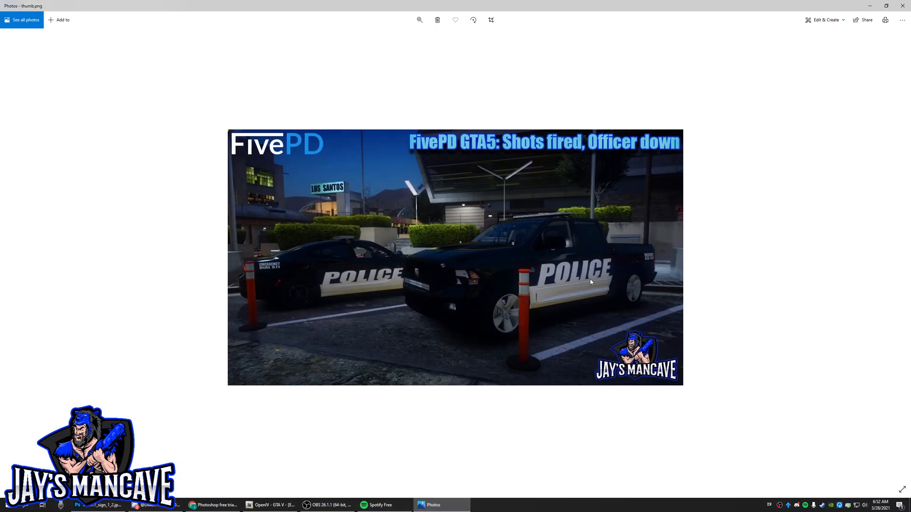
click(432, 505)
drag(556, 310, 265, 310)
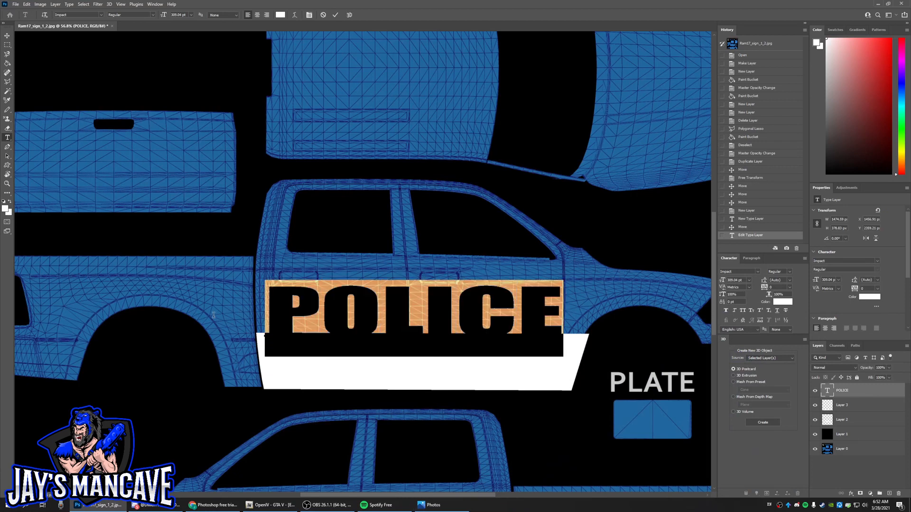
click(878, 289)
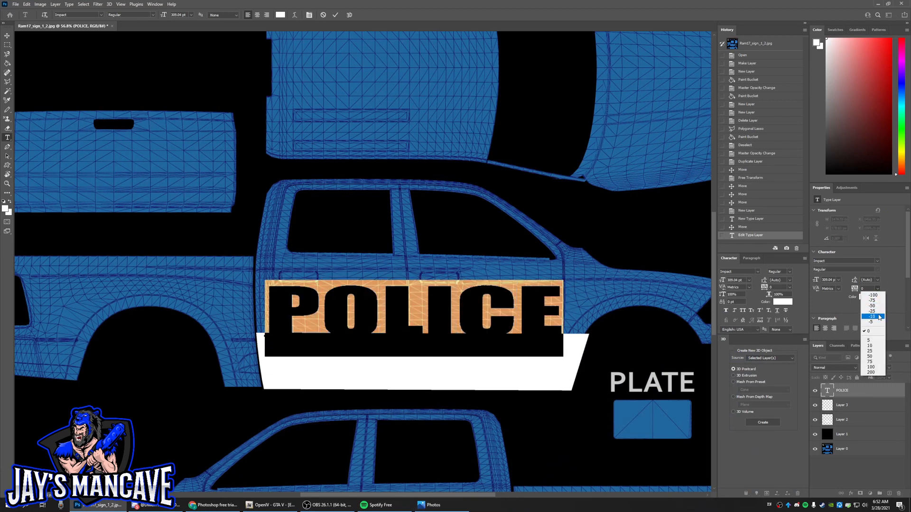
click(879, 306)
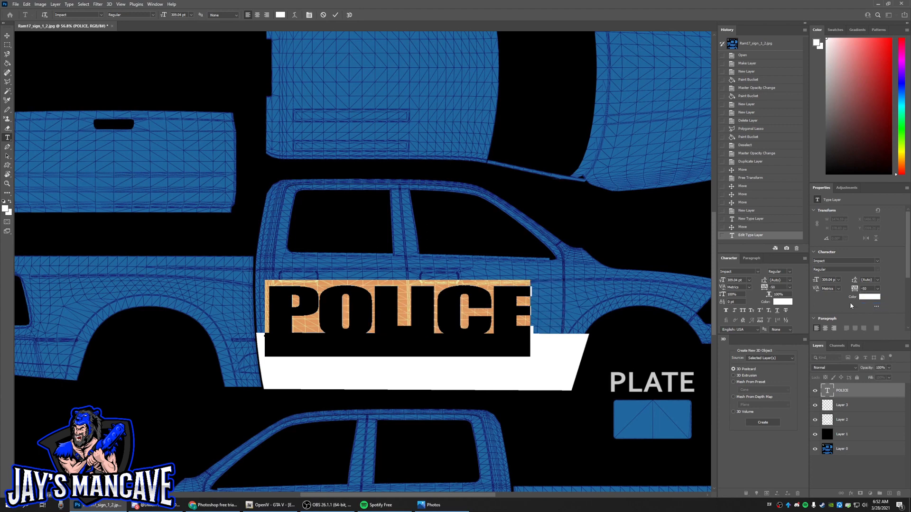
click(879, 288)
click(874, 314)
click(551, 314)
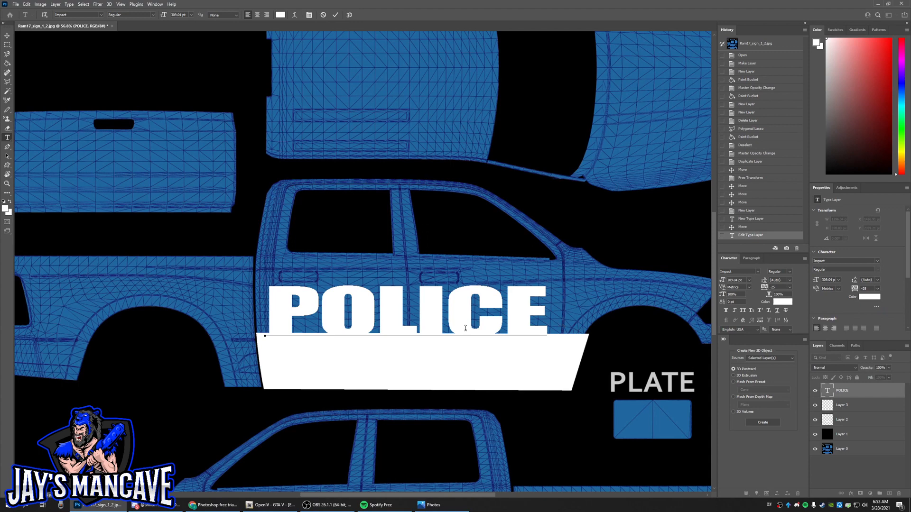
key(ctrl+Return)
drag(423, 325, 424, 325)
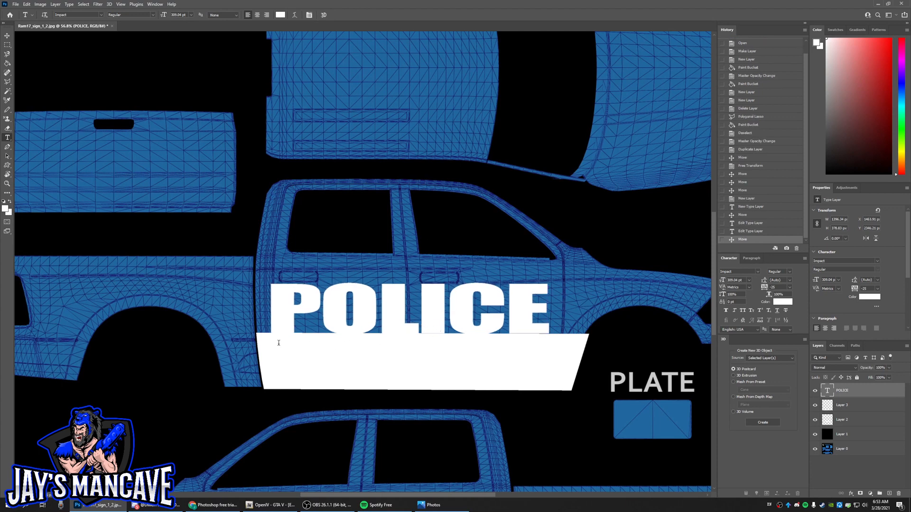
Rotate the POLICE text slightly clockwise to follow the stripe's top edge and nudge its position.
key(z)
drag(469, 348, 503, 337)
drag(576, 326, 558, 325)
key(t)
click(526, 319)
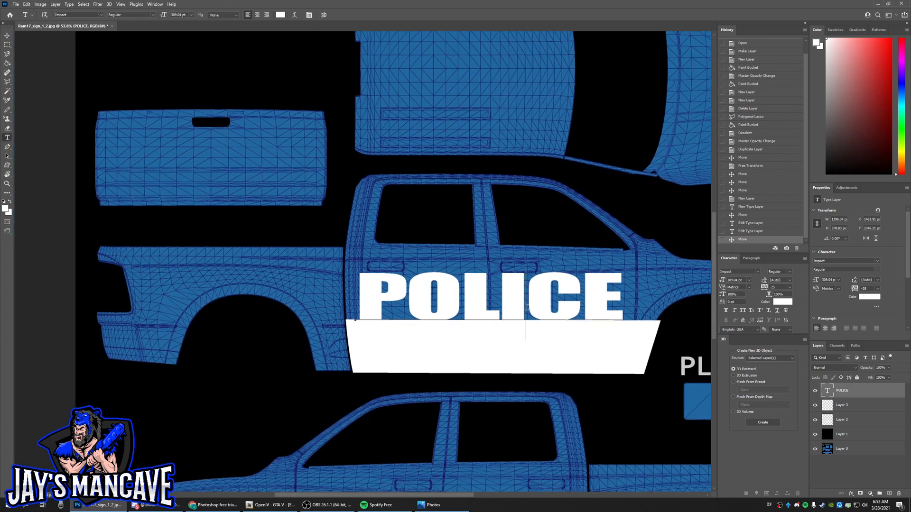
drag(285, 302, 281, 301)
key(ctrl+Return)
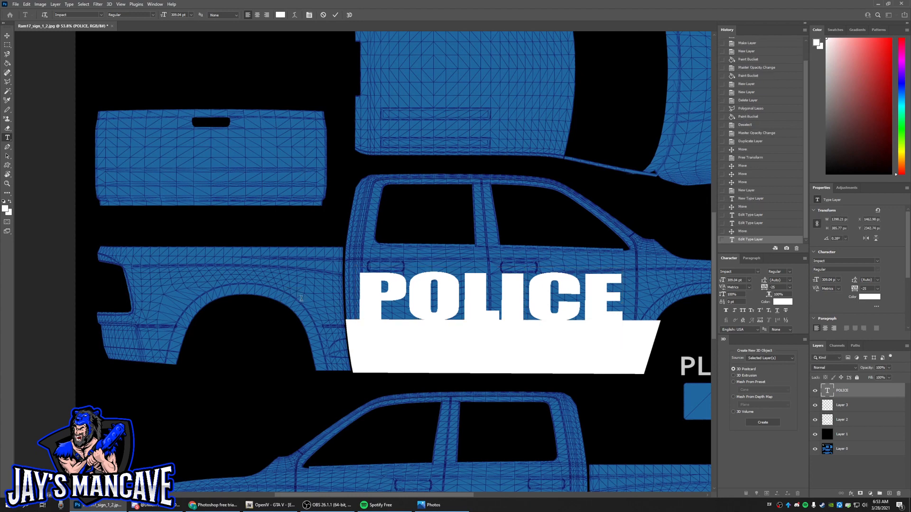
drag(508, 302, 507, 302)
Skew the POLICE text by about -14.4° to match the slanted lettering in thumb.png and shift it slightly toward the truck bed.
click(499, 300)
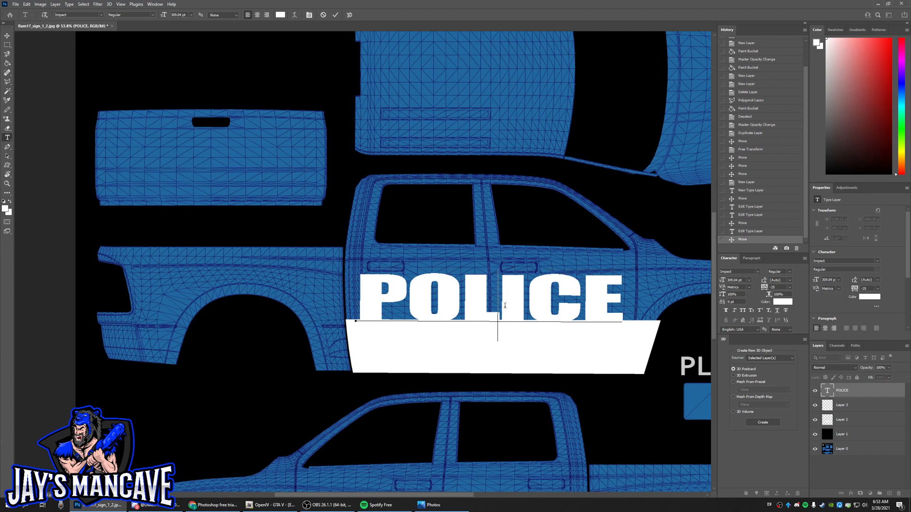
key(ctrl)
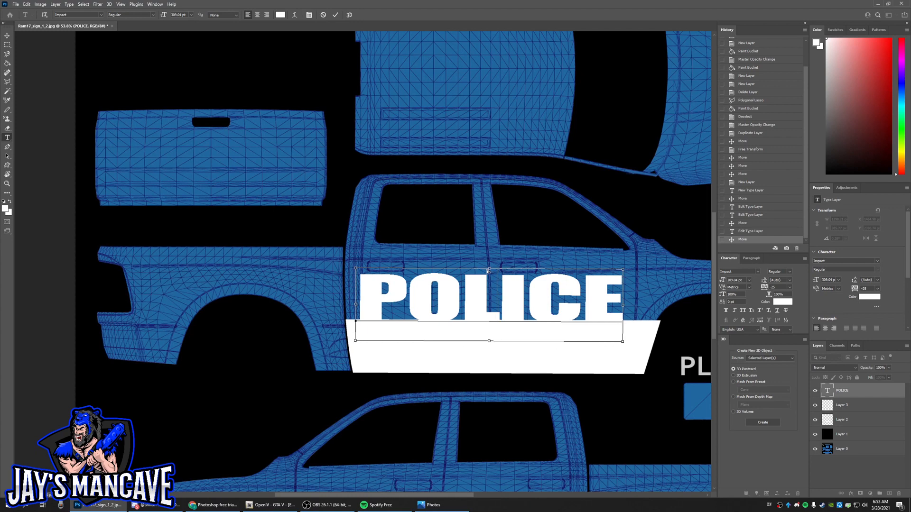
click(432, 505)
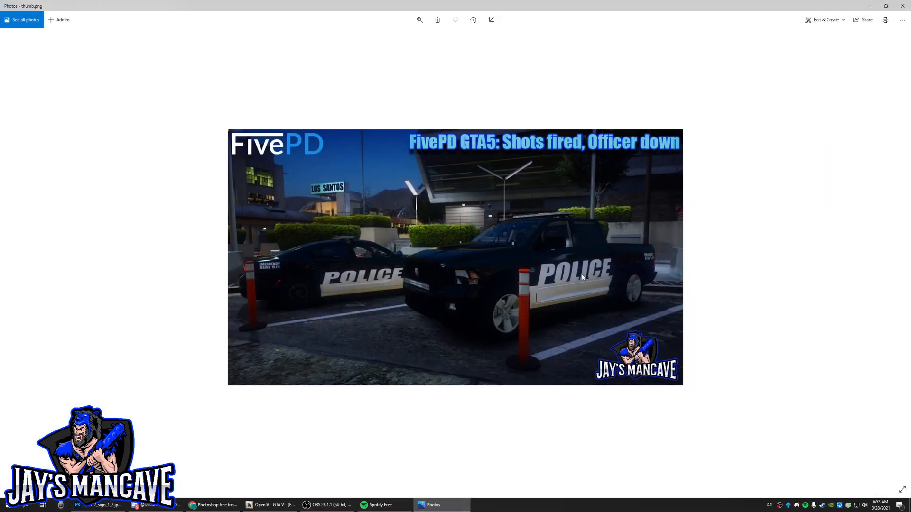
click(439, 505)
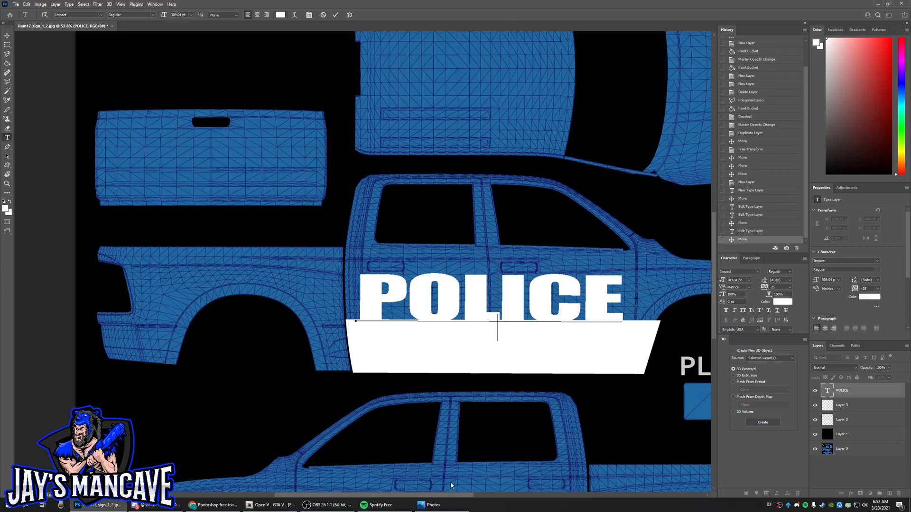
click(433, 505)
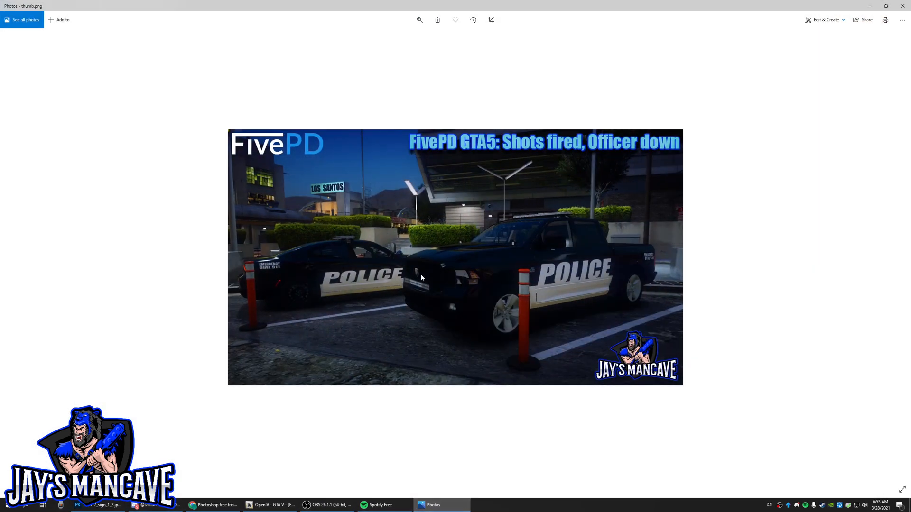
click(433, 505)
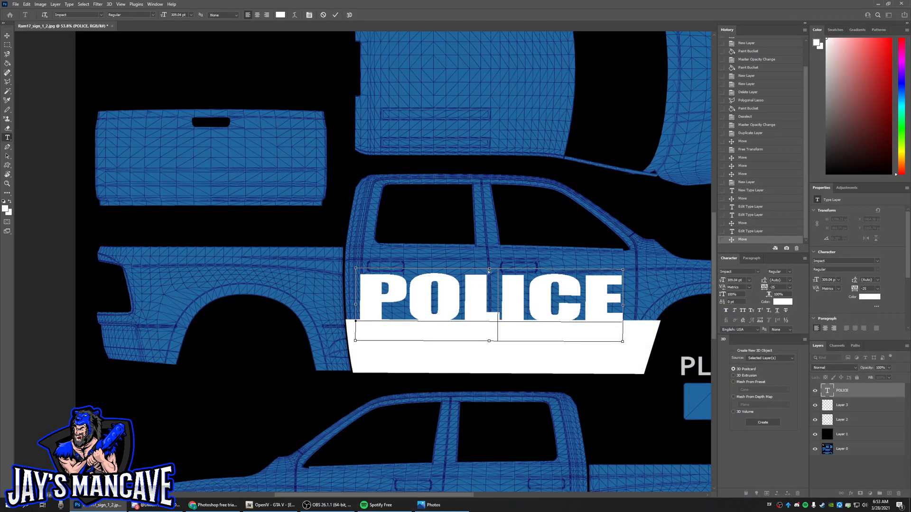
drag(489, 270, 508, 271)
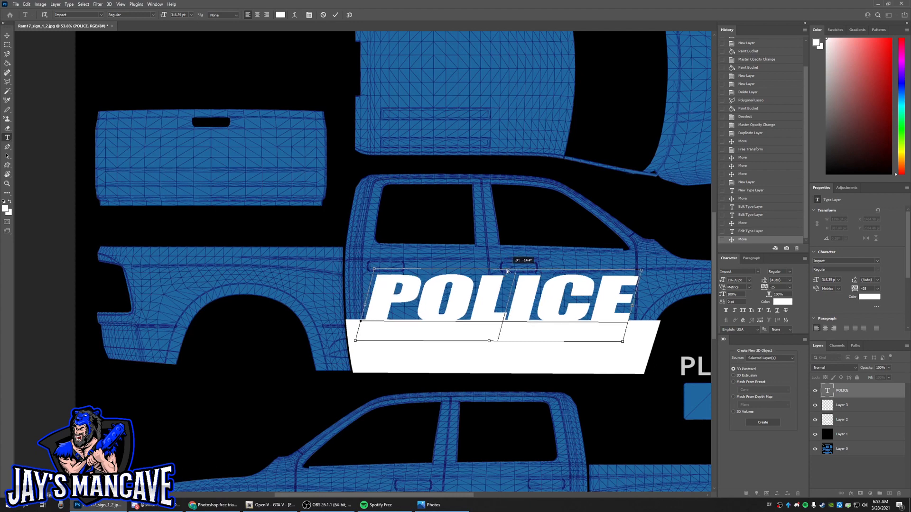
key(Return)
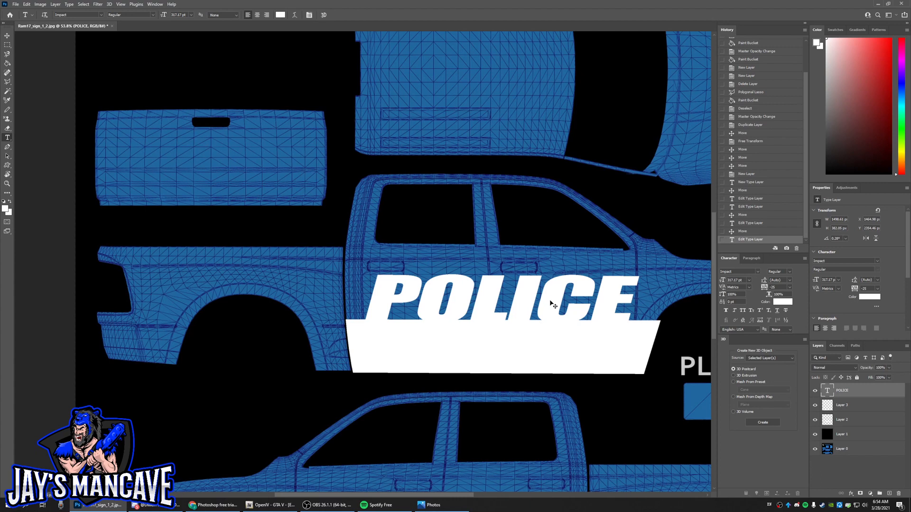
drag(551, 302, 547, 302)
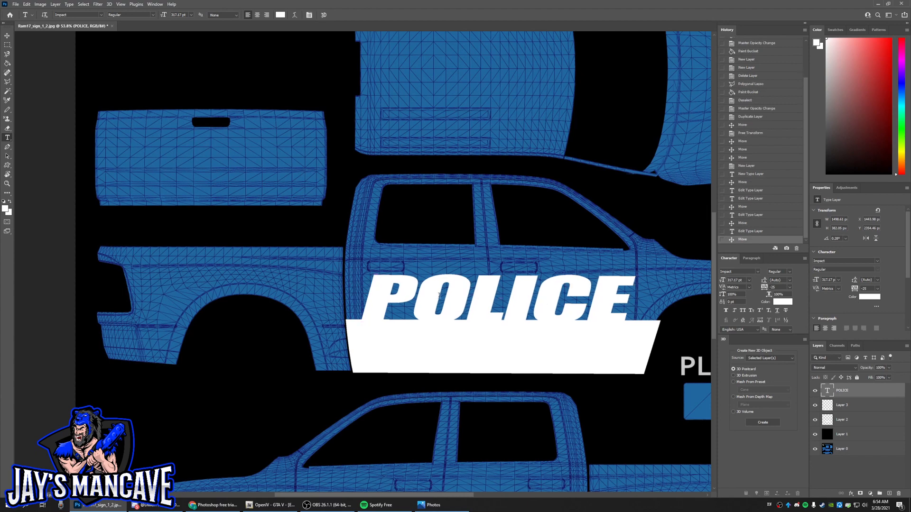
Scale the slanted POLICE text down to about 306 pt and reposition it on the upper truck's doors.
scroll(439, 295, up, 5)
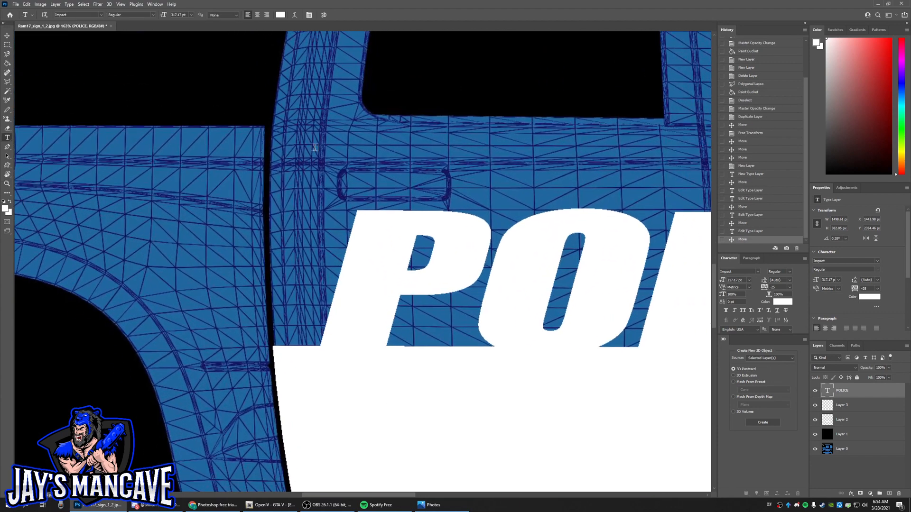
key(z)
scroll(614, 383, down, 3)
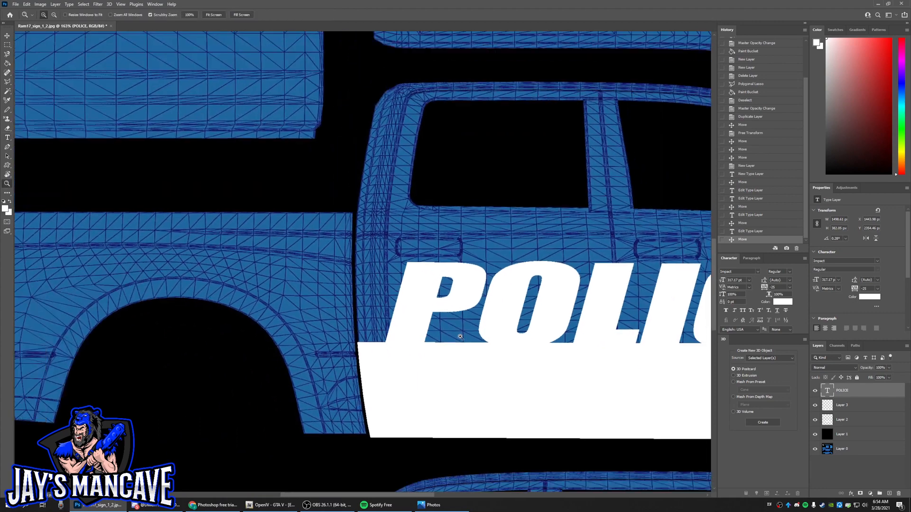
scroll(477, 333, down, 2)
scroll(437, 315, up, 5)
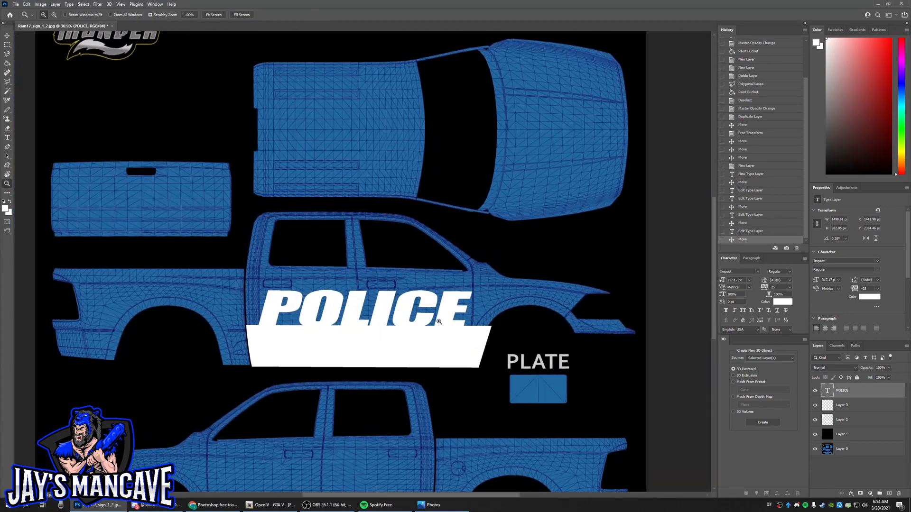
drag(404, 329, 390, 328)
key(t)
click(421, 323)
key(ctrl)
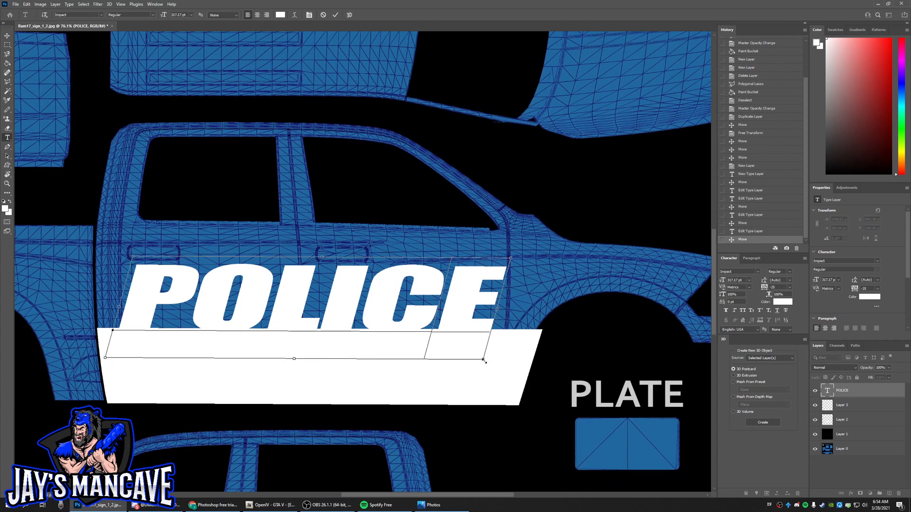
drag(484, 360, 478, 357)
key(ctrl+Return)
drag(380, 301, 385, 301)
Fine-tune the POLICE text's position and width so the letters meet the stripe's top edge without gaps.
key(ctrl+space)
drag(120, 340, 170, 337)
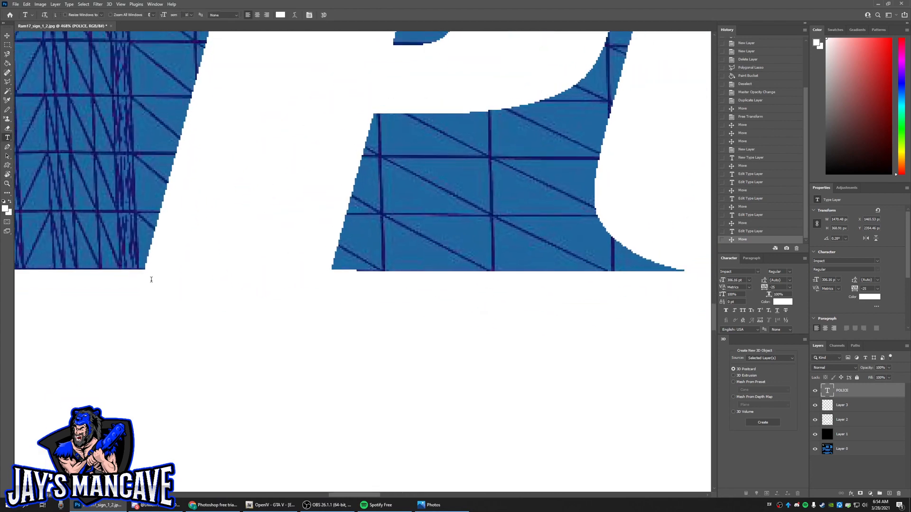
key(ctrl+space)
mouse_move(189, 238)
mouse_down()
mouse_move(162, 235)
mouse_move(205, 230)
mouse_up()
key(ctrl+space)
drag(361, 318, 323, 313)
mouse_move(596, 288)
mouse_down()
mouse_move(630, 288)
mouse_move(601, 272)
mouse_up()
click(587, 205)
key(ctrl+Return)
Duplicate the POLICE text and place the copy on the lower truck's doors above its white stripe.
key(z)
drag(488, 301, 445, 300)
key(t)
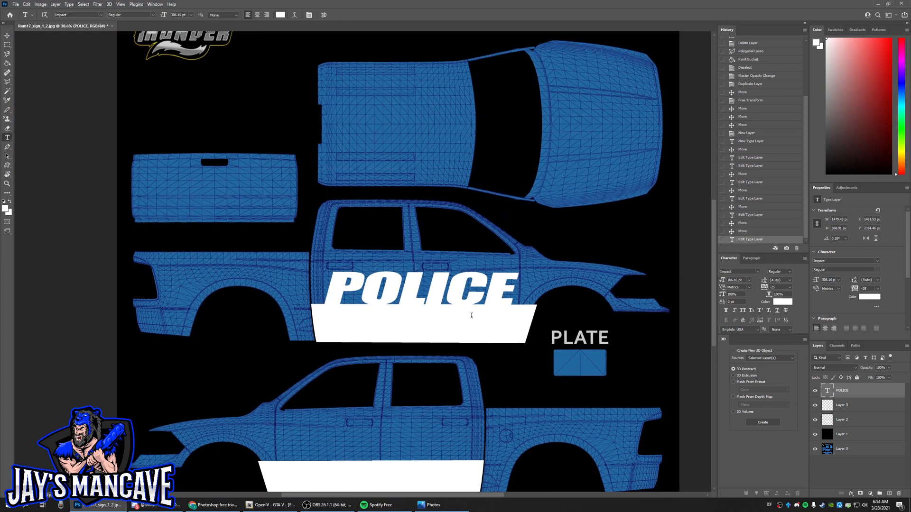
scroll(471, 316, down, 3)
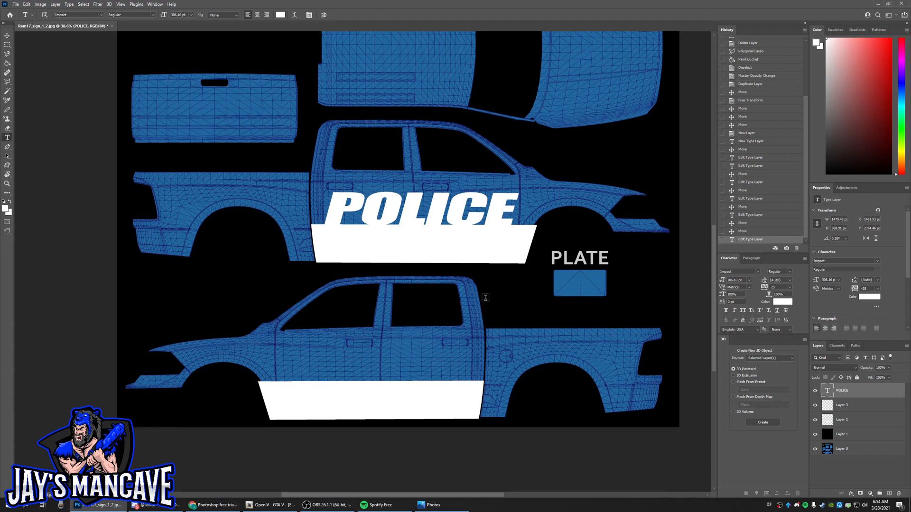
key(ctrl+v)
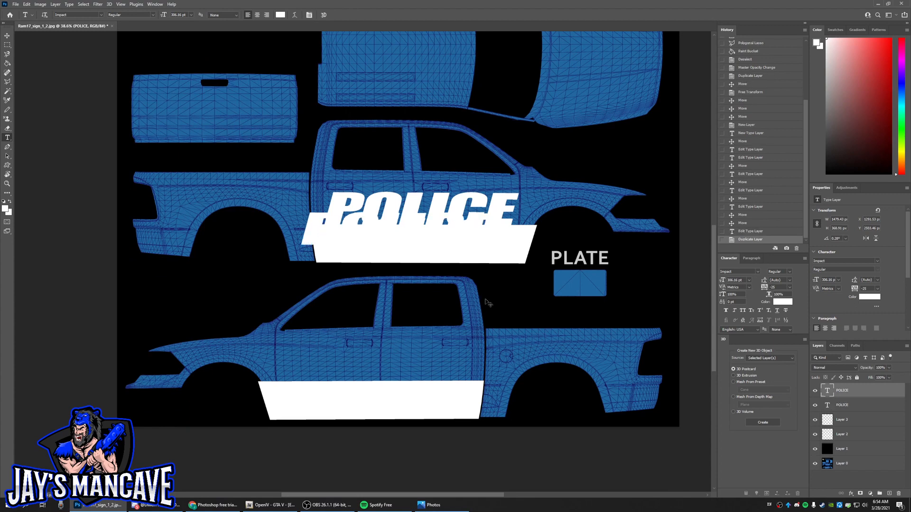
drag(313, 220, 286, 356)
Rotate the lower truck's POLICE text slightly counter-clockwise to align its baseline with the stripe's top edge.
key(z)
drag(351, 378, 378, 370)
key(t)
click(261, 354)
drag(667, 359, 671, 356)
key(ctrl+Return)
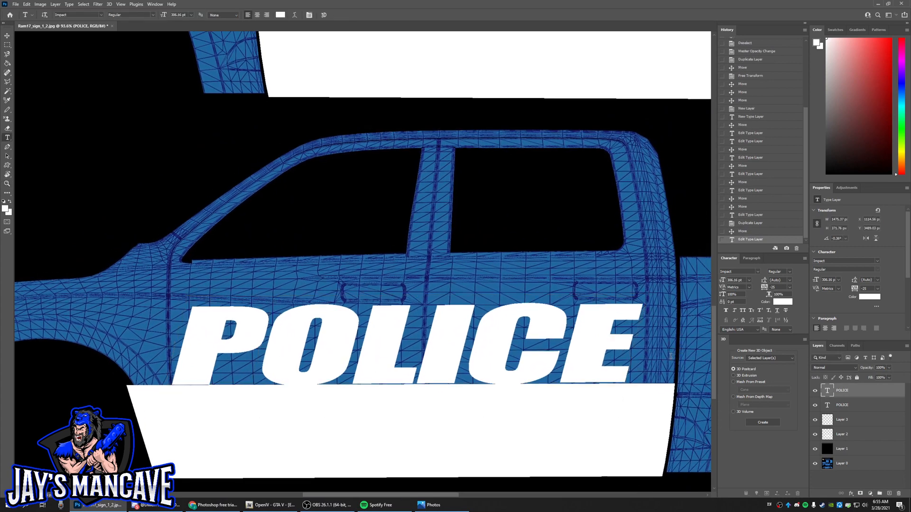
Nudge the POLICE text on the lower and upper trucks so both sit on their white stripes' top edges.
drag(436, 350, 438, 352)
scroll(366, 283, down, 5)
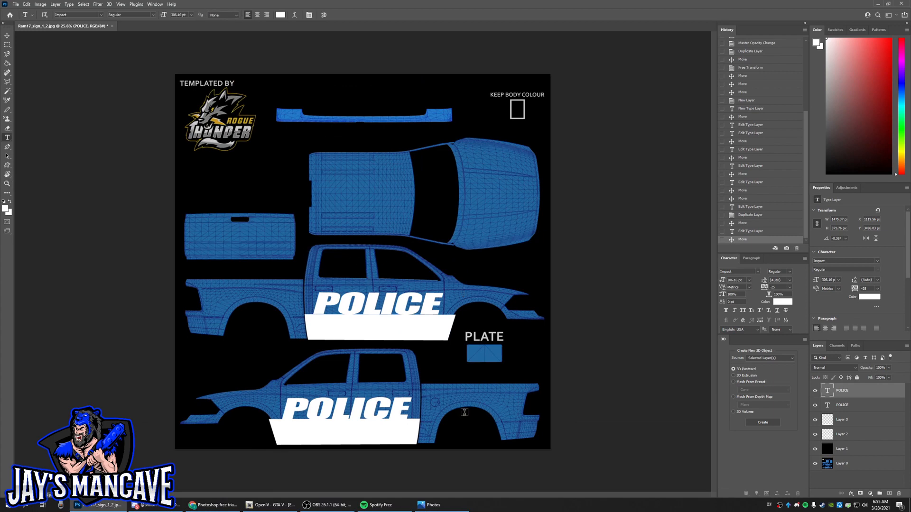
key(z)
click(414, 342)
key(t)
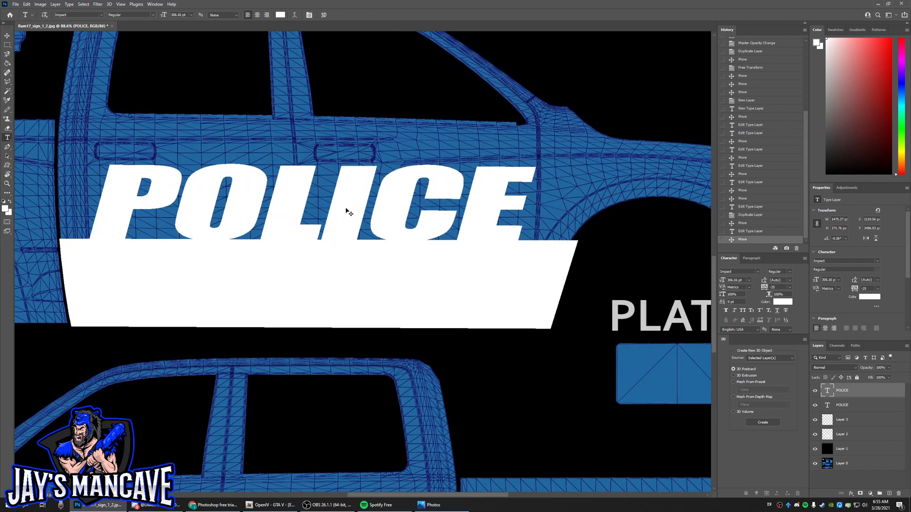
ctrl+click(348, 209)
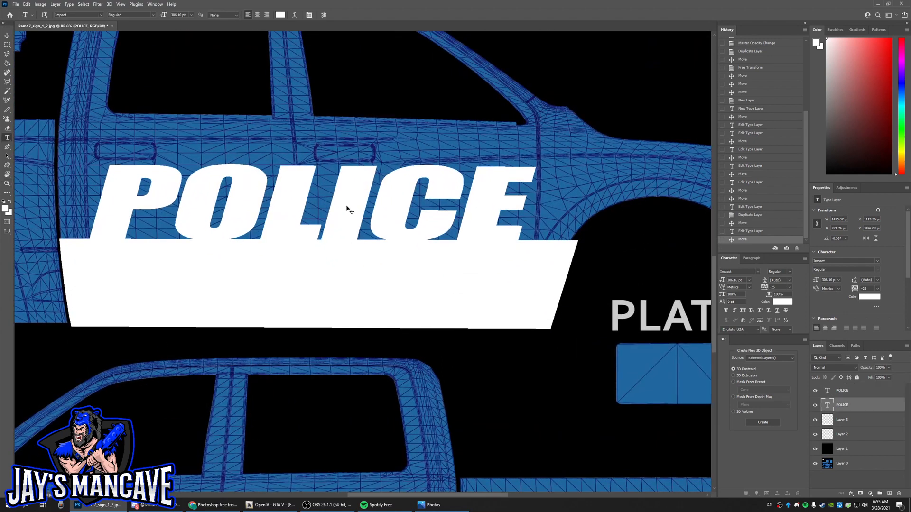
drag(347, 208, 346, 205)
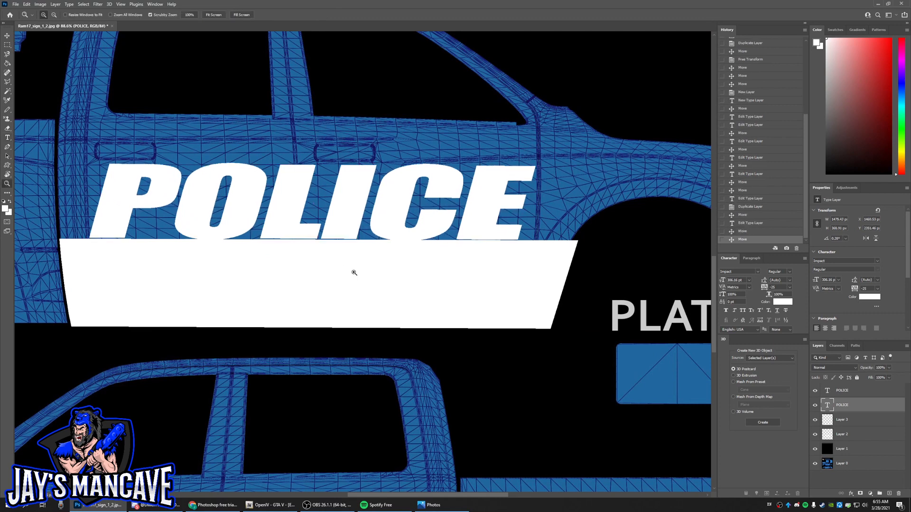
key(z)
click(353, 271)
drag(335, 192, 335, 189)
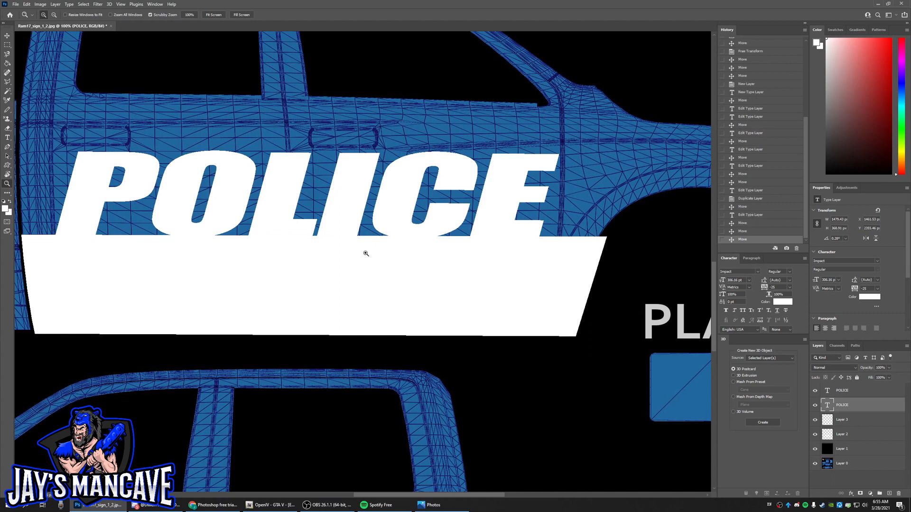
drag(376, 264, 342, 264)
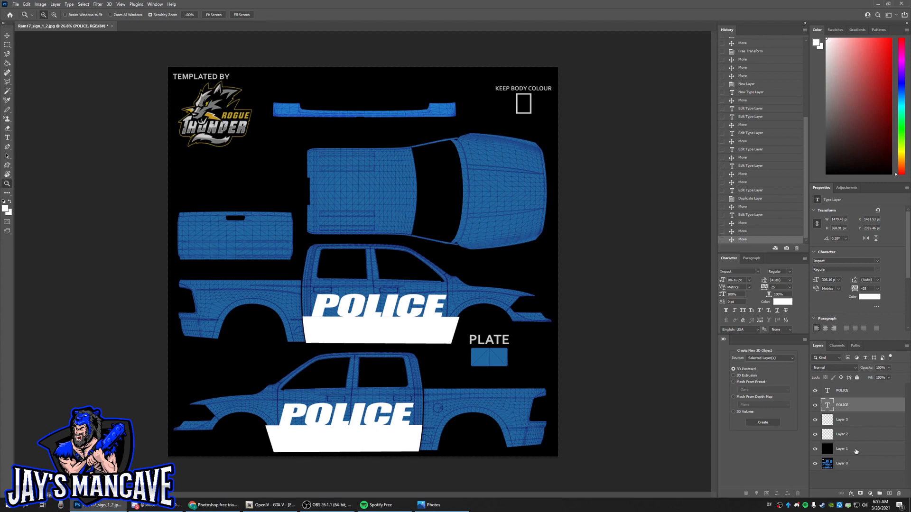
Set the black Layer 1's opacity to 100% and examine the edges of the POLICE lettering and stripes on both sides.
click(856, 451)
click(890, 368)
drag(878, 379, 908, 378)
click(433, 333)
drag(433, 334, 457, 271)
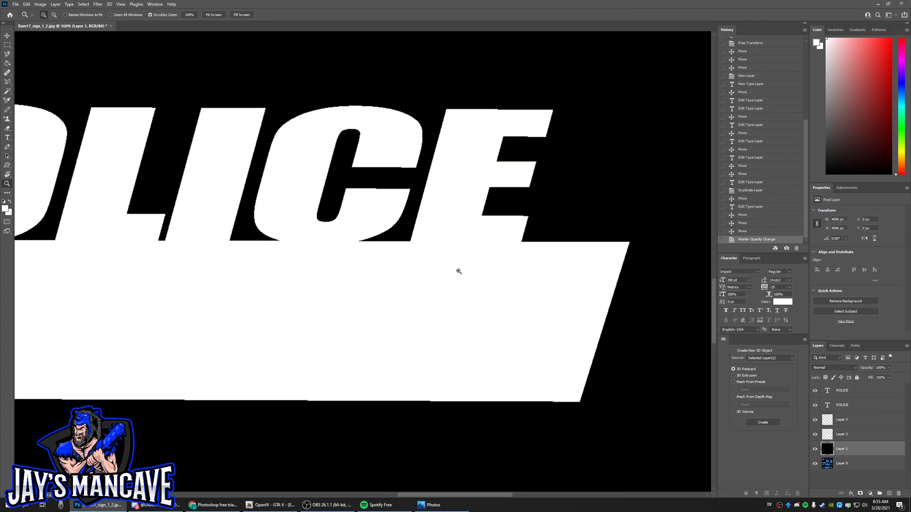
drag(317, 259, 280, 283)
drag(154, 261, 209, 256)
drag(303, 296, 237, 292)
drag(327, 450, 385, 419)
drag(553, 392, 493, 393)
drag(622, 403, 622, 372)
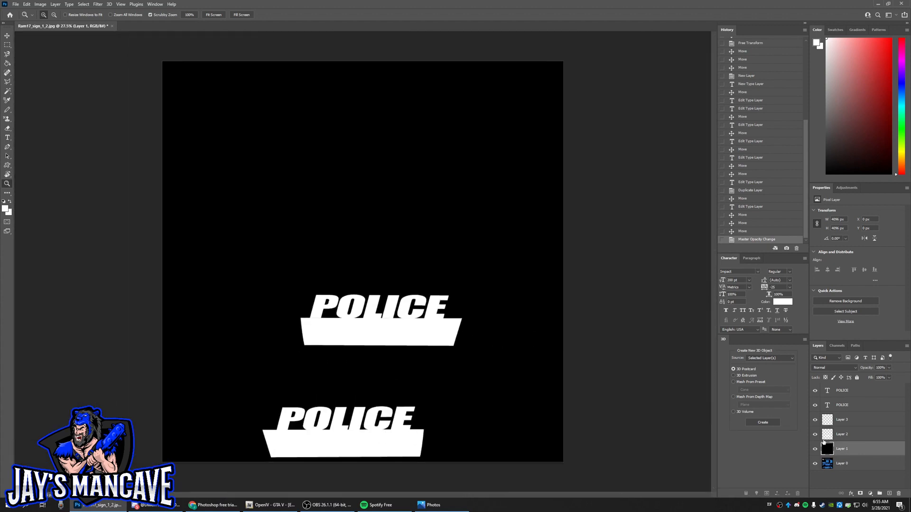
Lower the black Layer 1's opacity to 13%.
click(891, 366)
drag(890, 376, 863, 377)
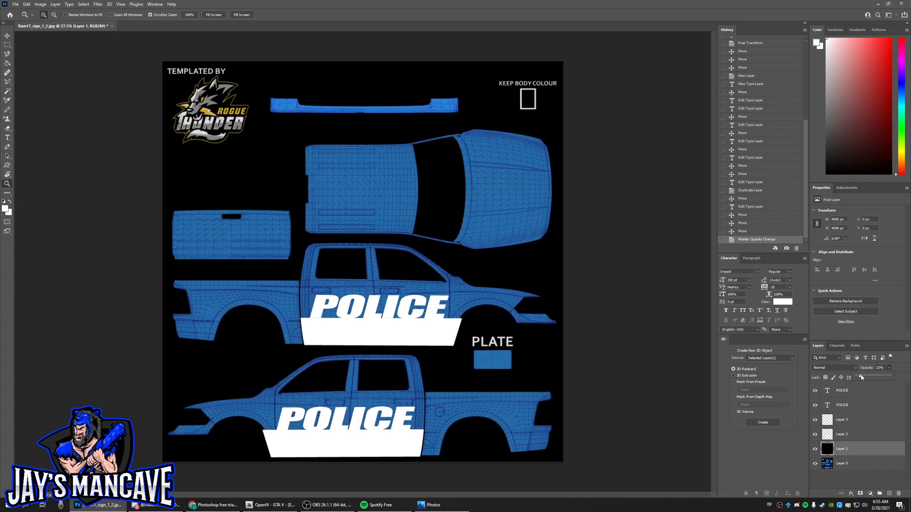
Start a new text object on the upper truck's bed above the rear wheel arch with a font size of 100 pt.
drag(197, 289, 239, 285)
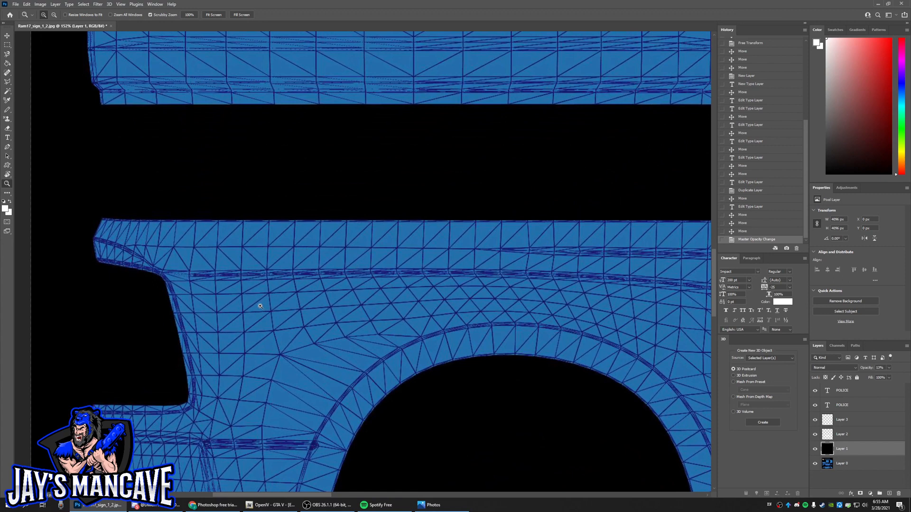
drag(328, 308, 287, 300)
drag(328, 326, 357, 316)
key(t)
click(295, 292)
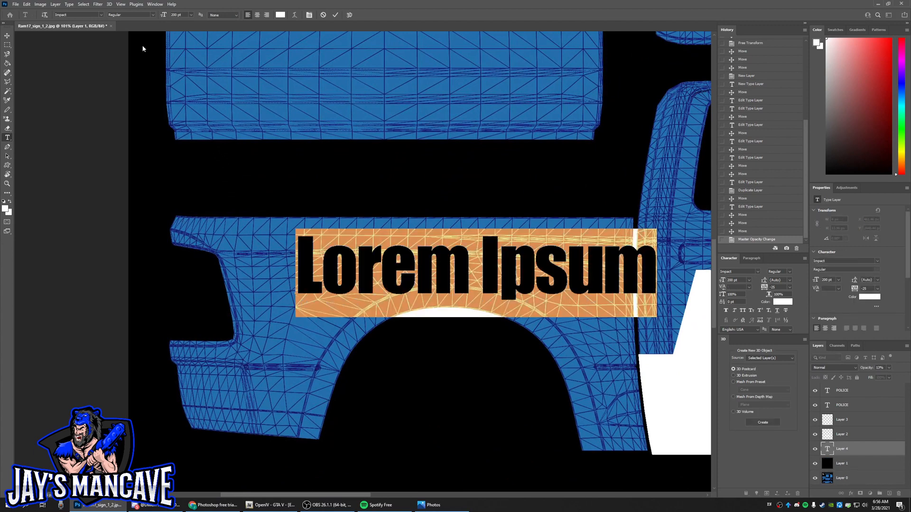
click(185, 14)
key(Return)
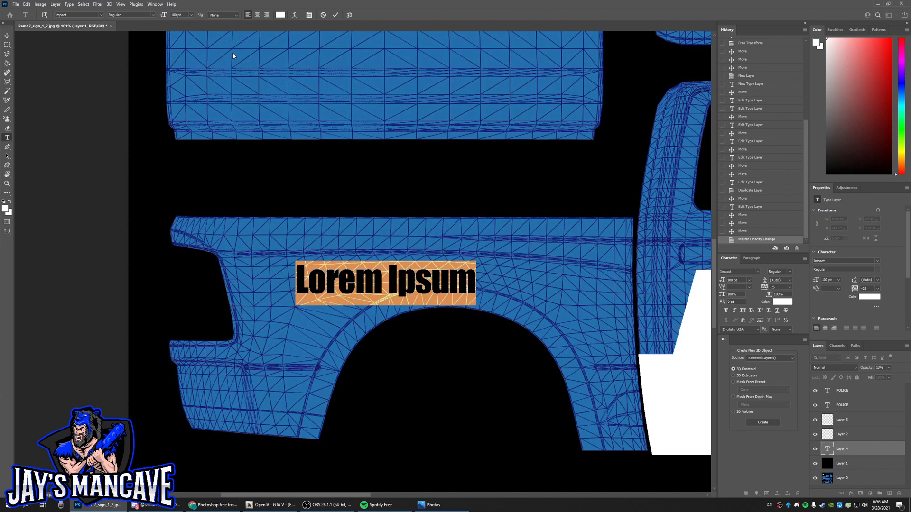
text(EMEGRENCY)
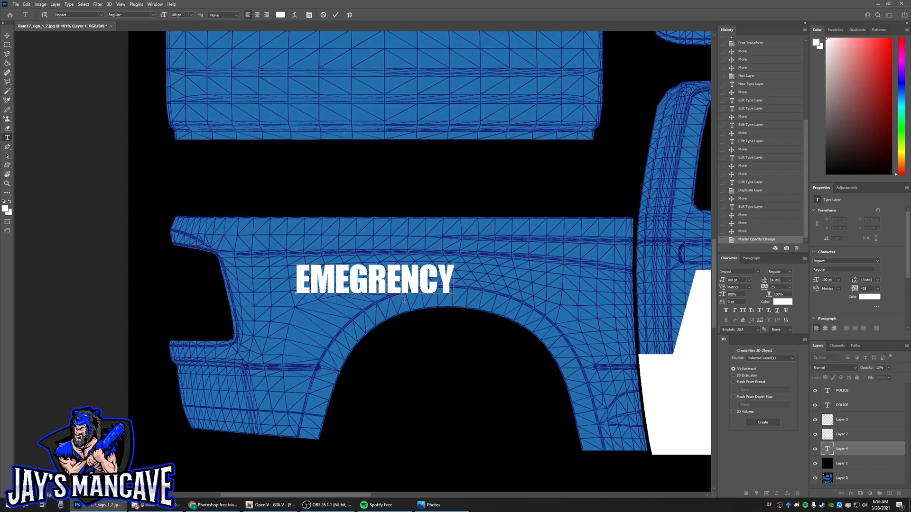
key(BackSpace)
key(BackSpace)
key(BackSpace)
key(BackSpace)
key(BackSpace)
key(BackSpace)
key(BackSpace)
key(BackSpace)
key(BackSpace)
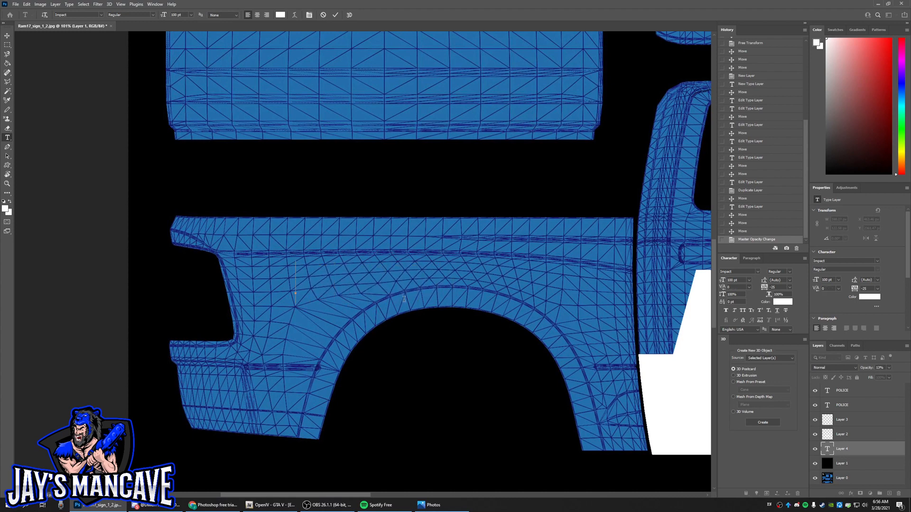
text(em)
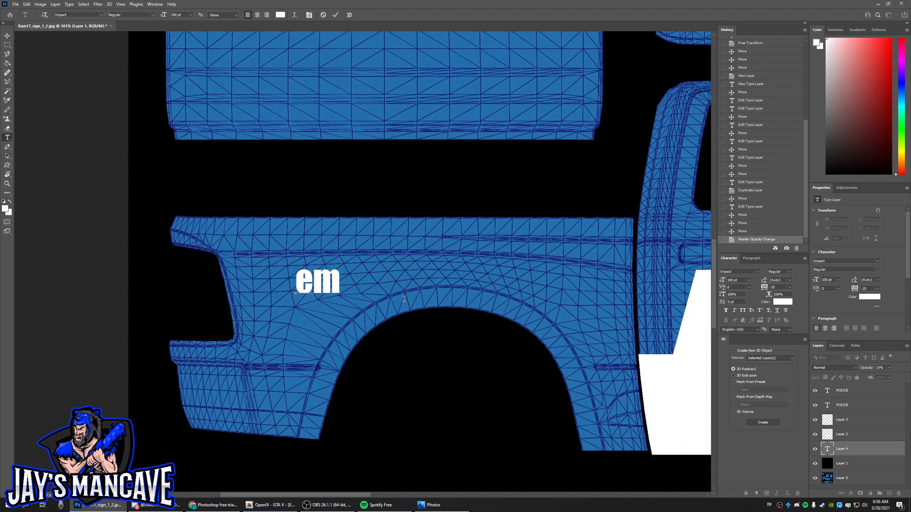
text(ergency)
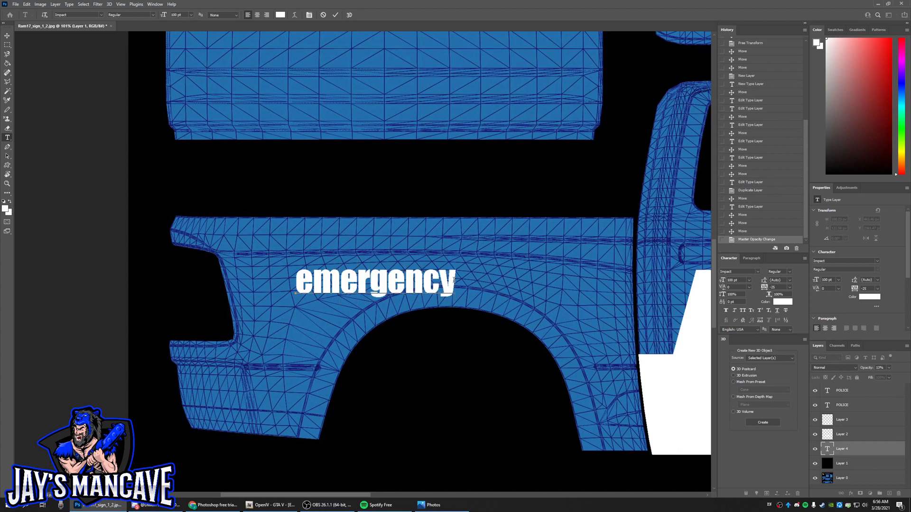
drag(454, 280, 293, 285)
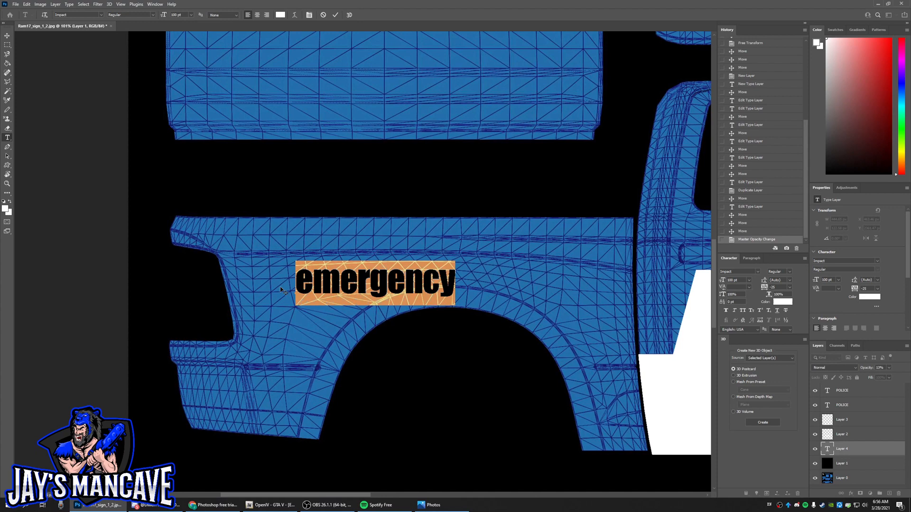
Enter EMERGENCY as the bed text and move it toward the rear edge of the upper truck's bed.
text(EMERGENCY)
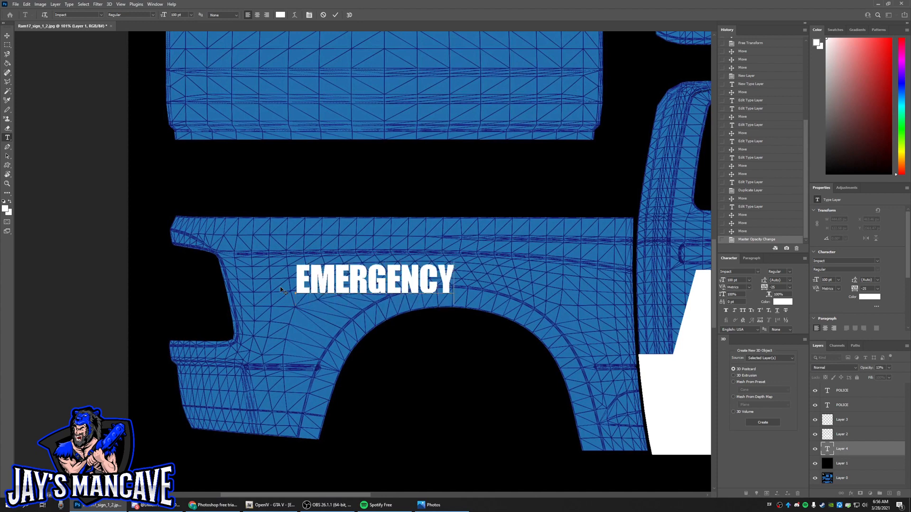
key(ctrl+Return)
drag(372, 288, 311, 280)
Change the EMERGENCY text's font to Franklin Gothic Medium and scale it down to about 46 pt.
double_click(387, 275)
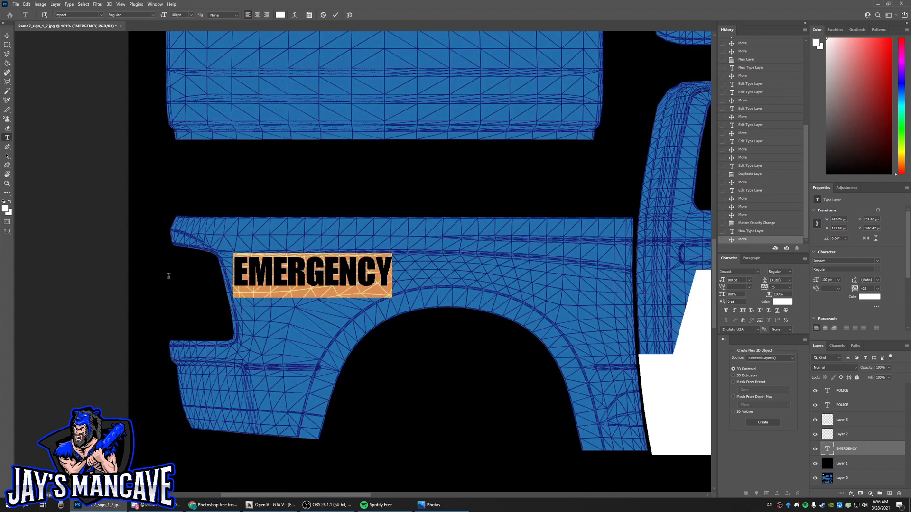
click(101, 14)
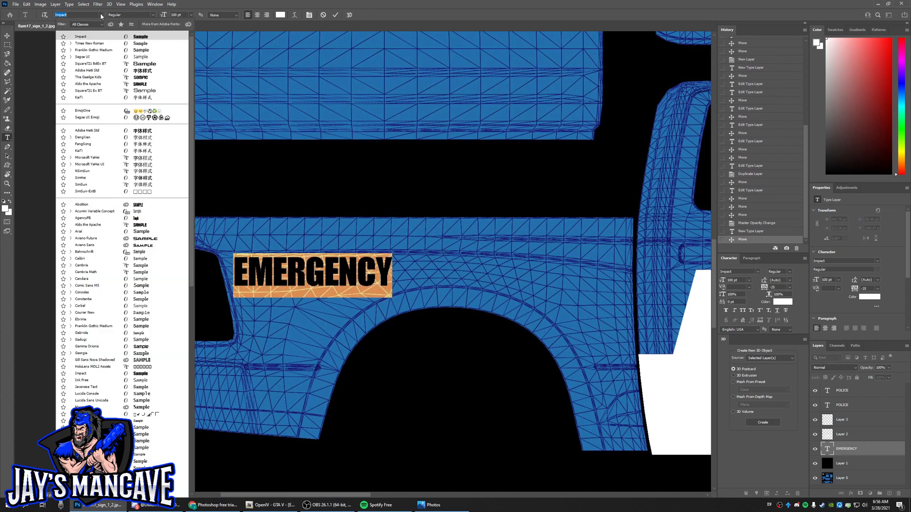
click(101, 51)
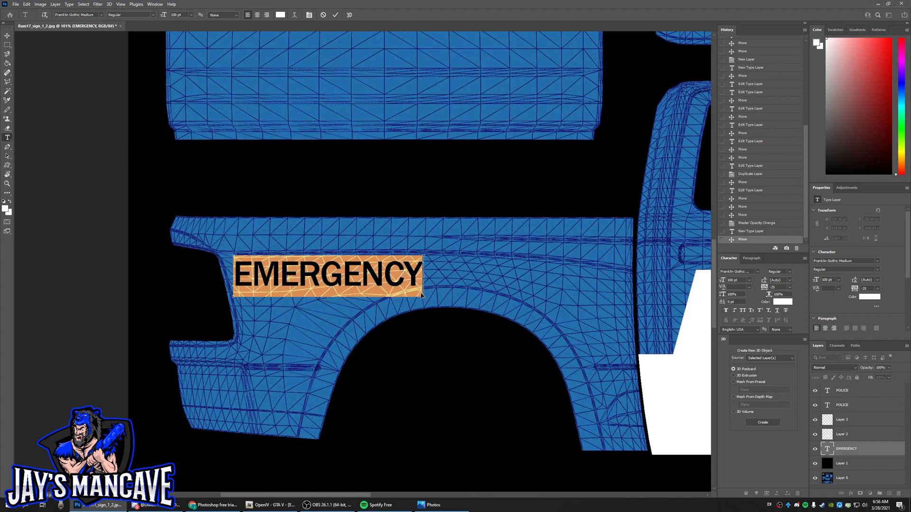
drag(422, 297, 342, 273)
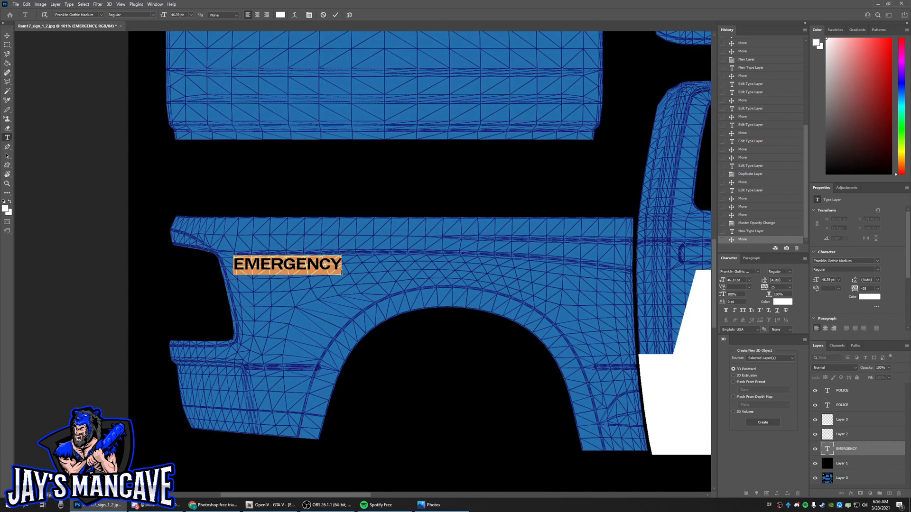
Tighten the EMERGENCY text's tracking to -60.
click(878, 289)
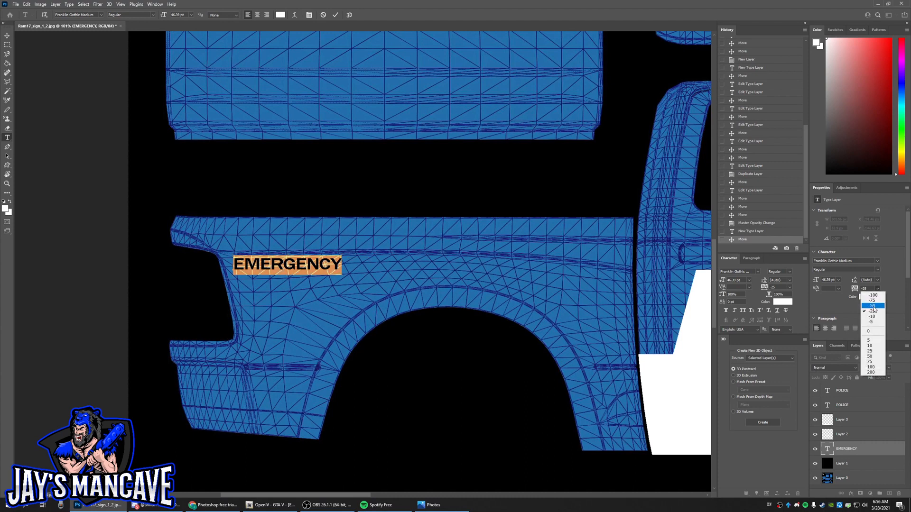
click(874, 307)
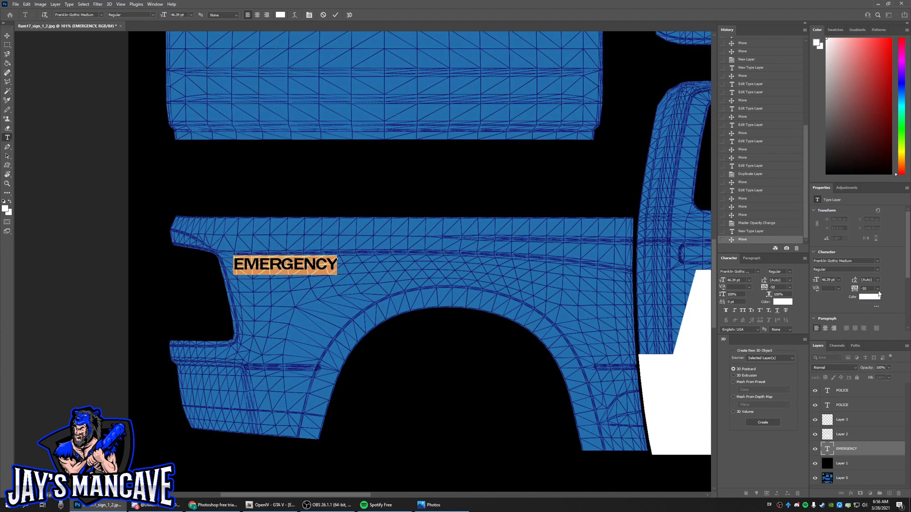
click(878, 290)
click(877, 295)
click(877, 288)
click(877, 301)
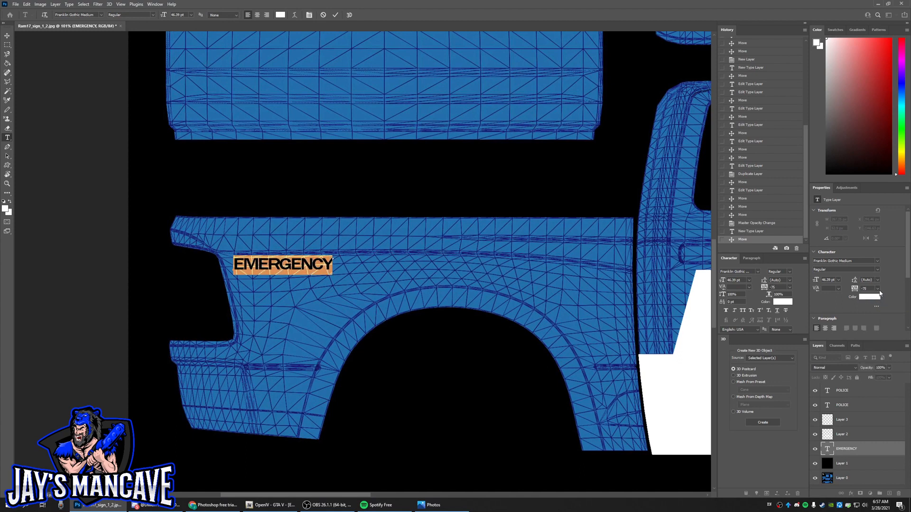
click(877, 289)
click(872, 289)
text(-60)
key(Return)
click(478, 274)
Start a second text object and place it directly beneath EMERGENCY on the upper truck's bed.
key(z)
drag(269, 268, 304, 261)
key(z)
mouse_move(349, 293)
mouse_down()
mouse_move(329, 292)
mouse_move(345, 292)
mouse_up()
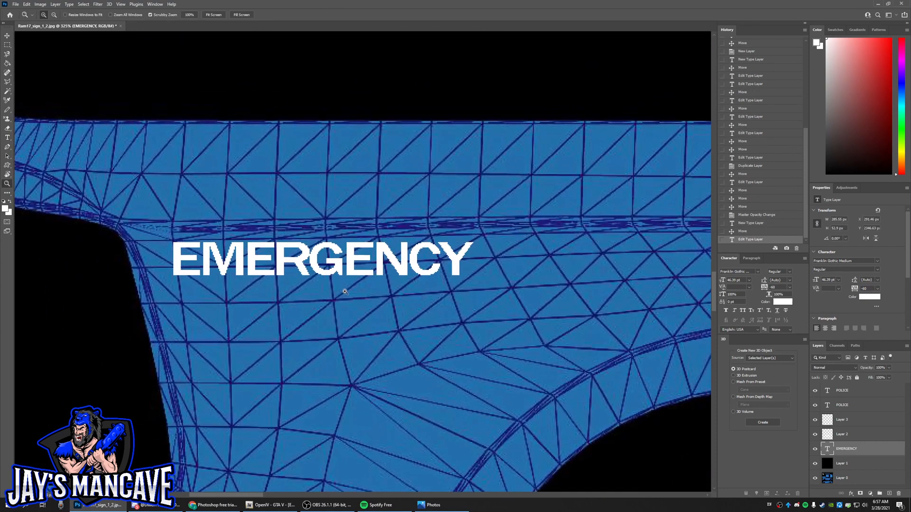
key(t)
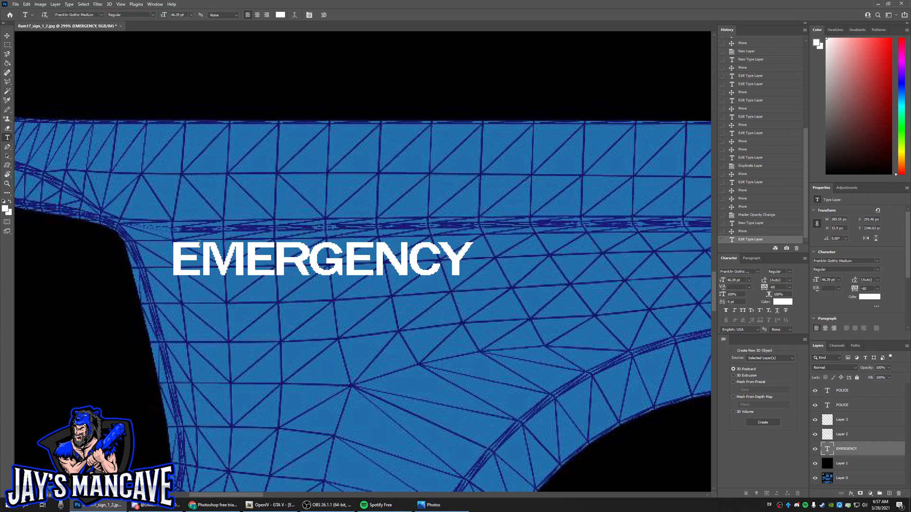
key(z)
drag(455, 317, 393, 308)
drag(207, 304, 257, 297)
key(t)
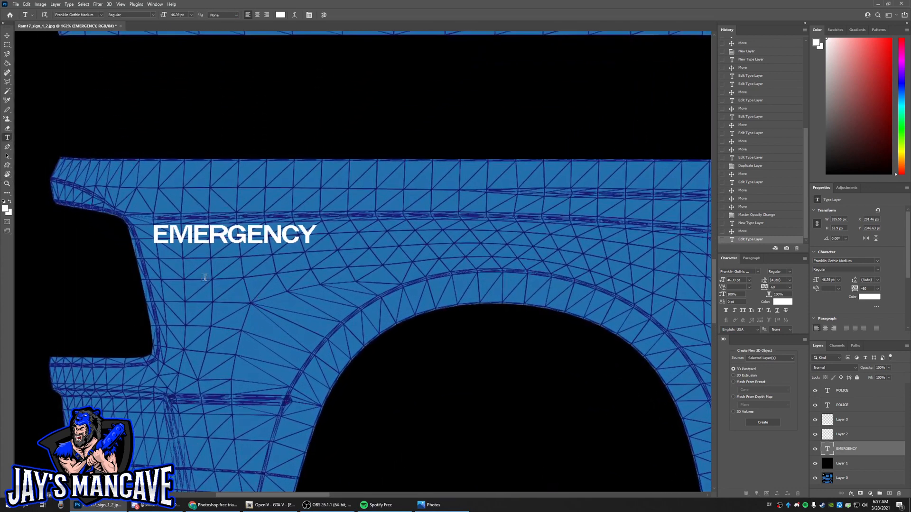
click(186, 268)
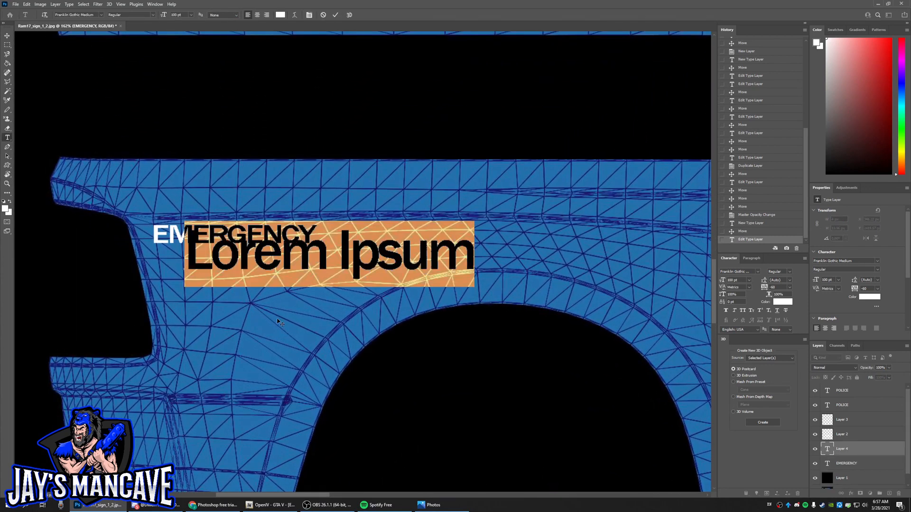
drag(277, 322, 260, 345)
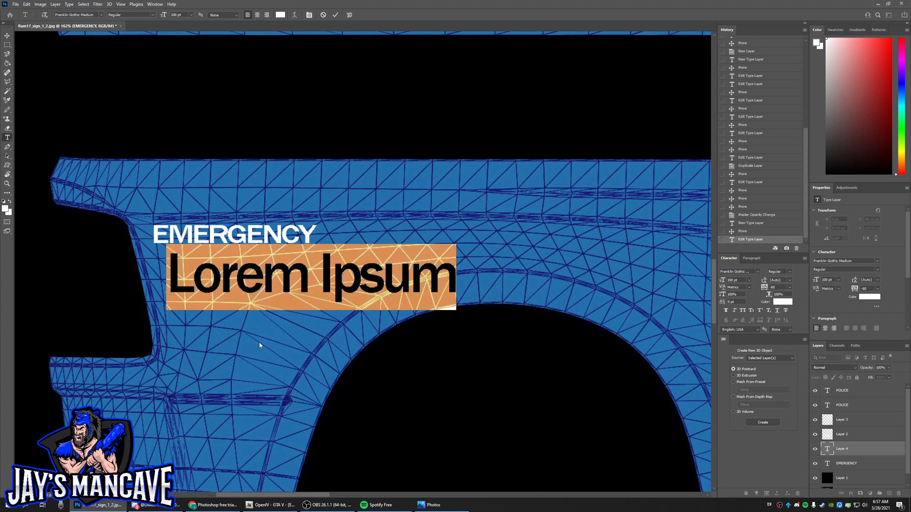
text(dai)
key(BackSpace)
key(BackSpace)
key(BackSpace)
Enter DIAL 911 as the second text line and scale it down to about 79 pt.
text(DIAL)
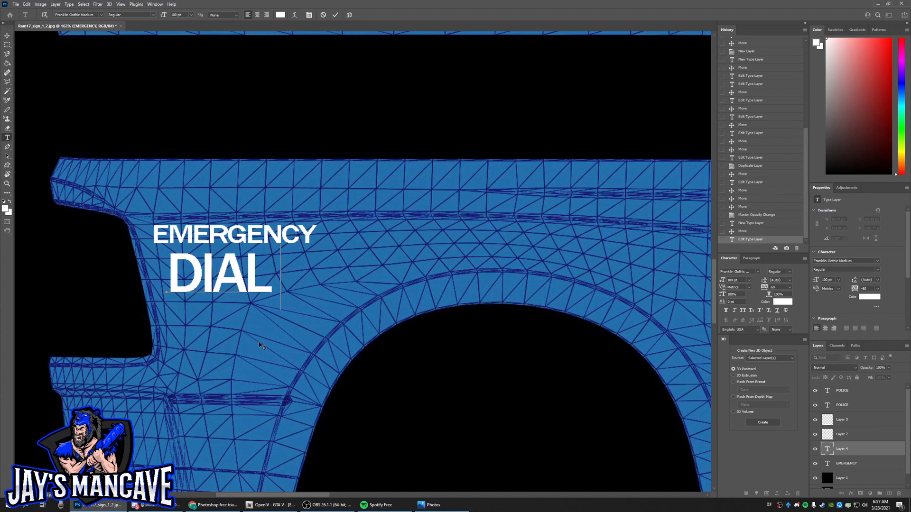
text( 911)
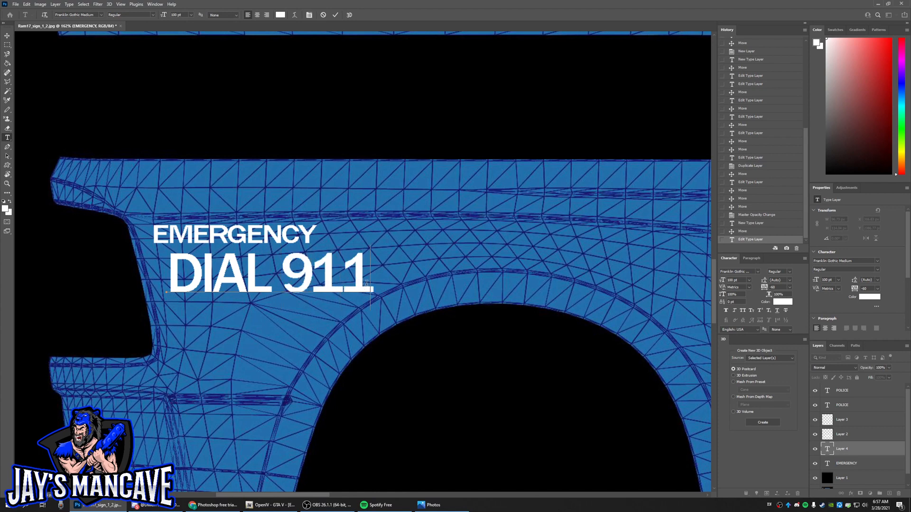
drag(366, 283, 136, 272)
drag(375, 316, 309, 298)
key(ctrl+Return)
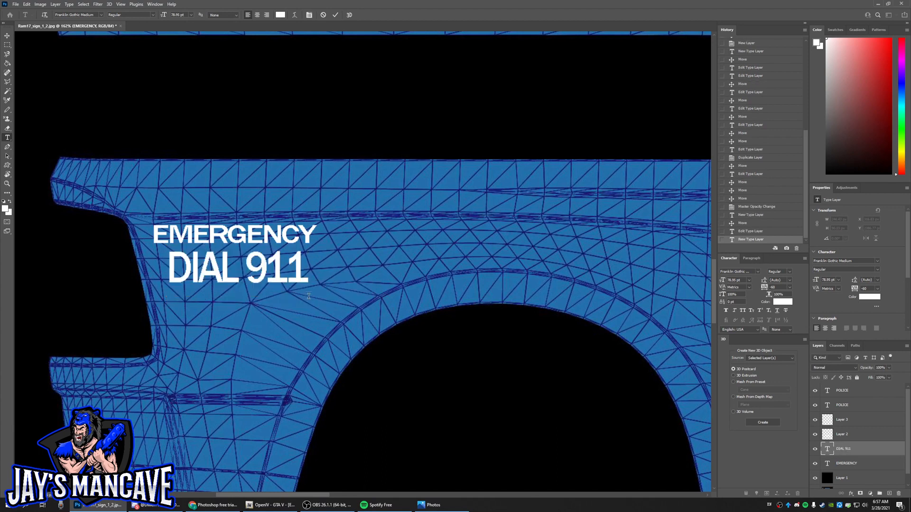
Move DIAL 911 up against EMERGENCY, align their rear ends and adjust its size to match EMERGENCY's width.
drag(224, 280, 212, 271)
click(219, 271)
drag(295, 270, 316, 269)
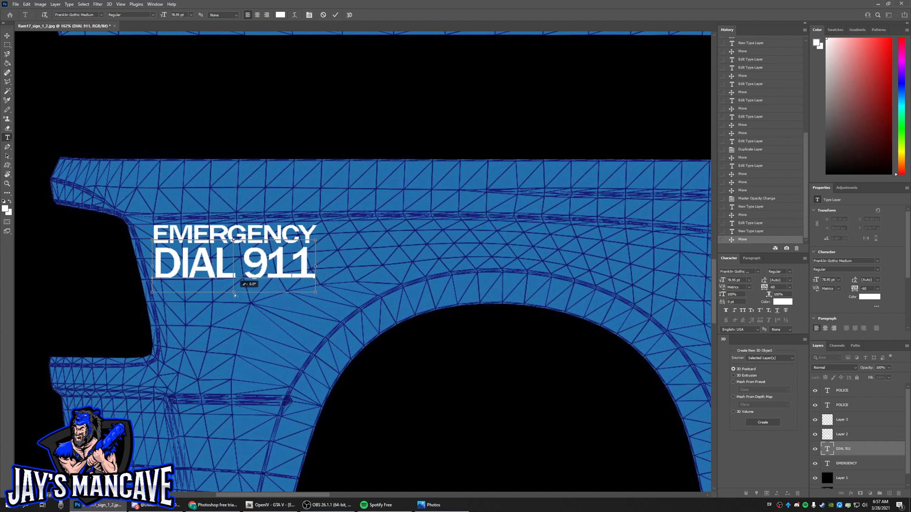
key(Return)
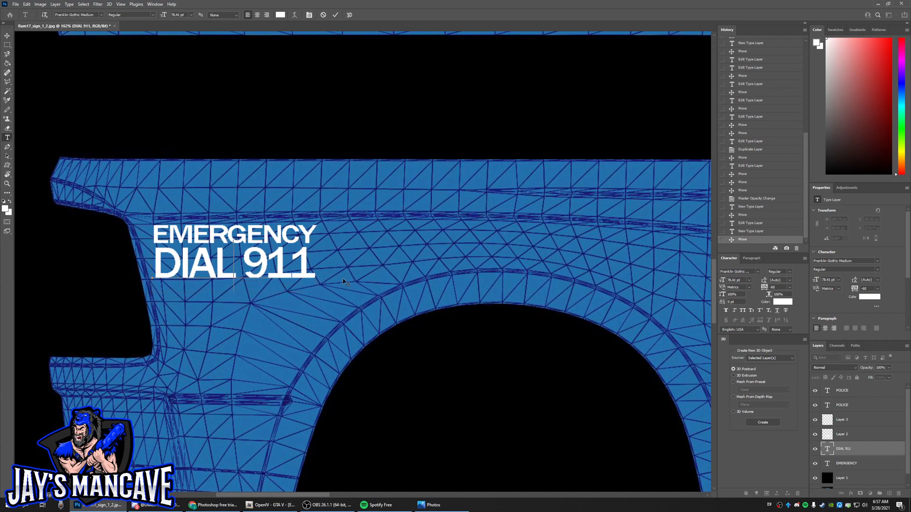
Select the DIAL 911 text and choose Franklin Gothic Medium as its font.
key(ctrl+a)
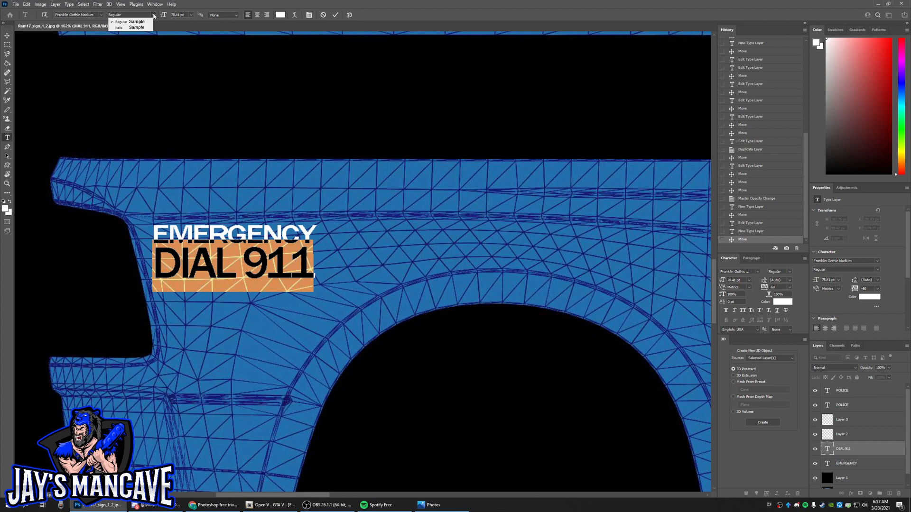
click(101, 15)
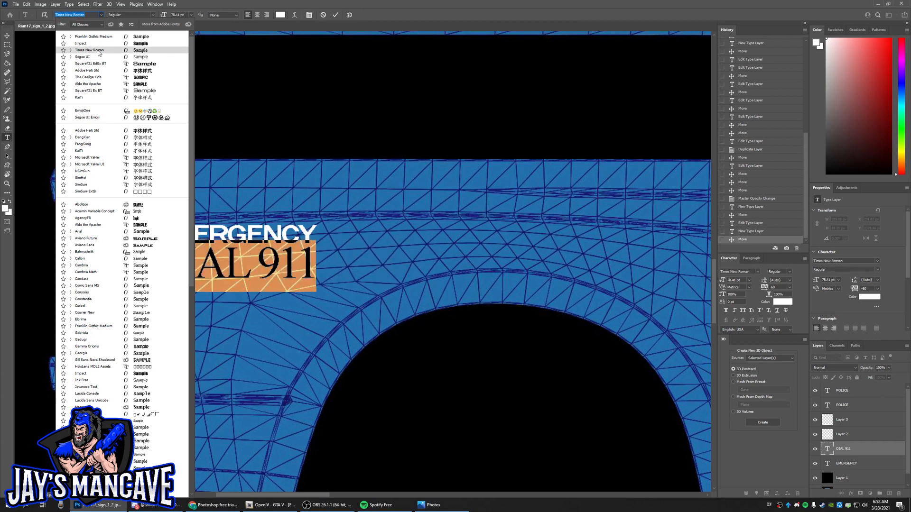
click(93, 36)
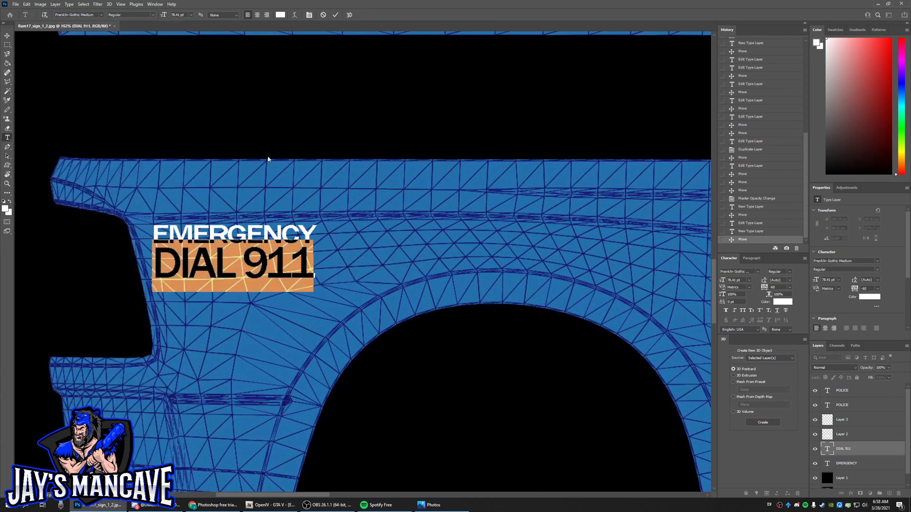
click(289, 266)
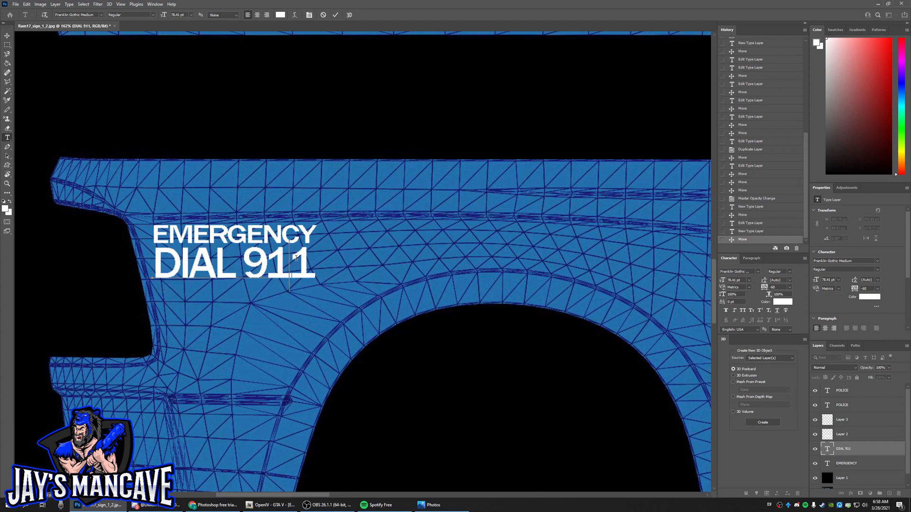
click(480, 312)
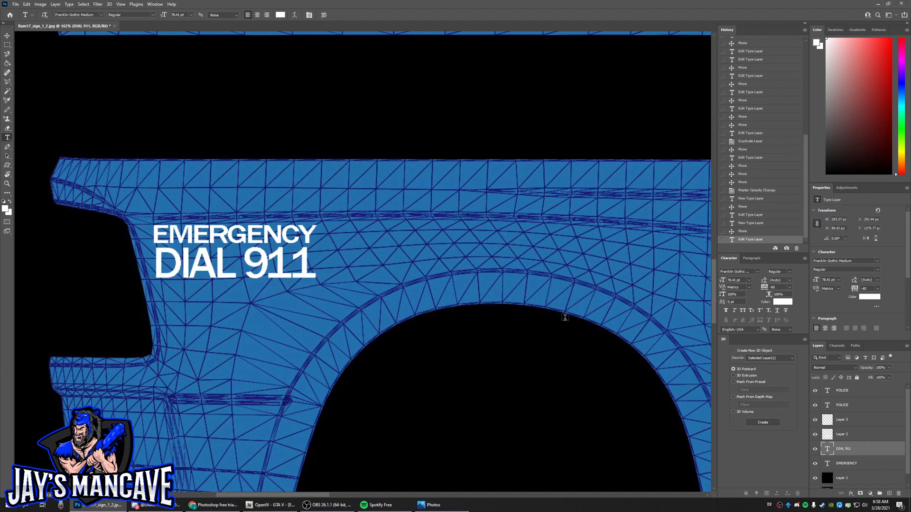
Nudge DIAL 911 slightly rearward so its first letter lines up with the start of EMERGENCY above it.
key(z)
drag(576, 306, 526, 299)
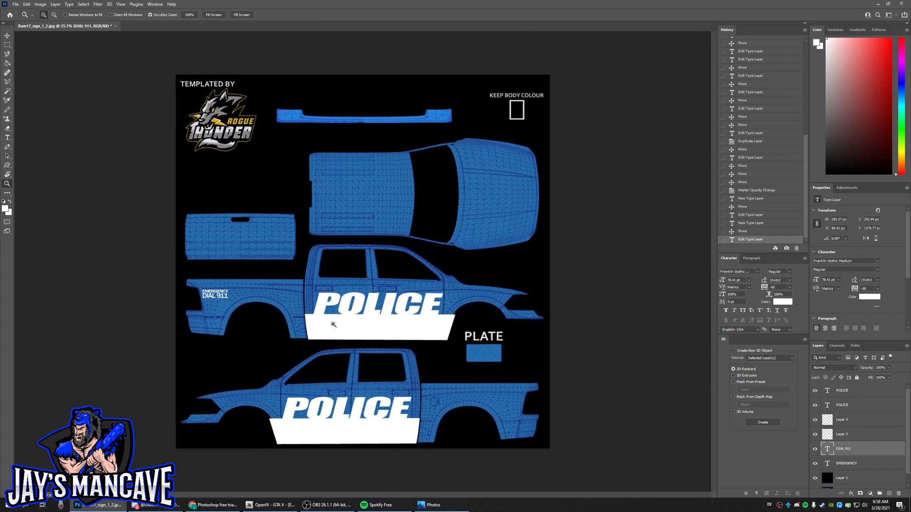
drag(211, 303, 275, 292)
key(t)
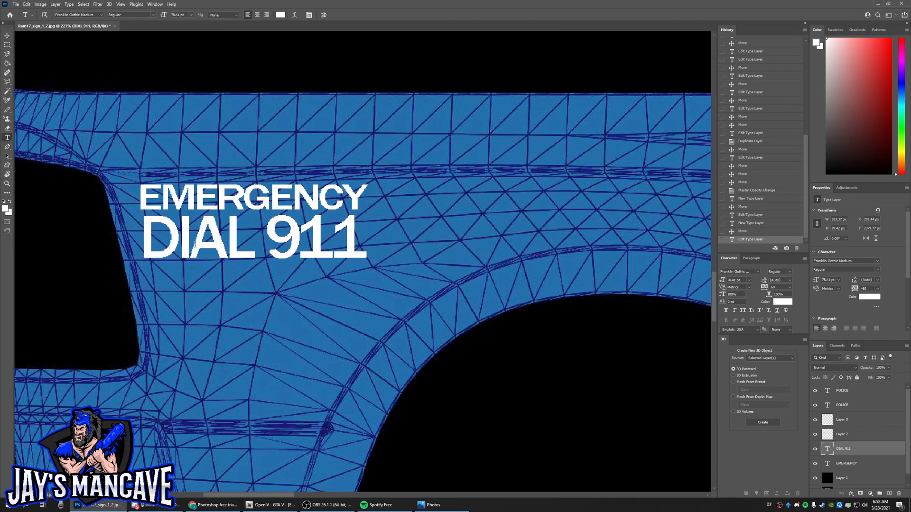
drag(199, 245, 198, 245)
key(z)
drag(397, 300, 343, 288)
key(t)
key(z)
drag(184, 311, 240, 305)
key(t)
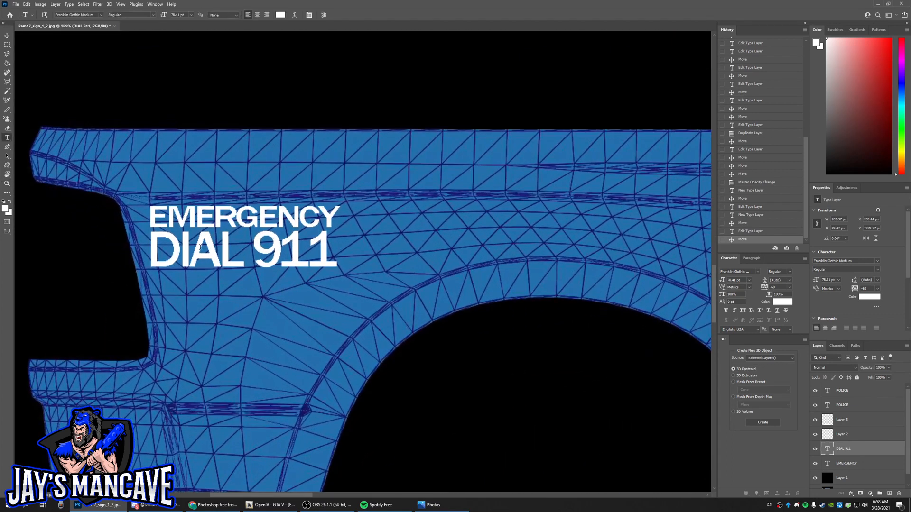
Set the DIAL 911 text's tracking to -55.
click(330, 259)
key(ctrl+a)
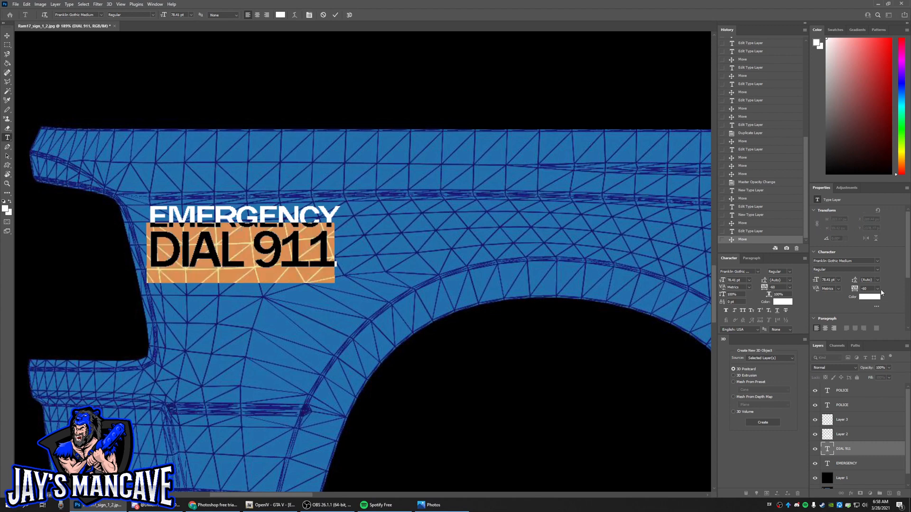
click(878, 289)
click(870, 289)
key(Return)
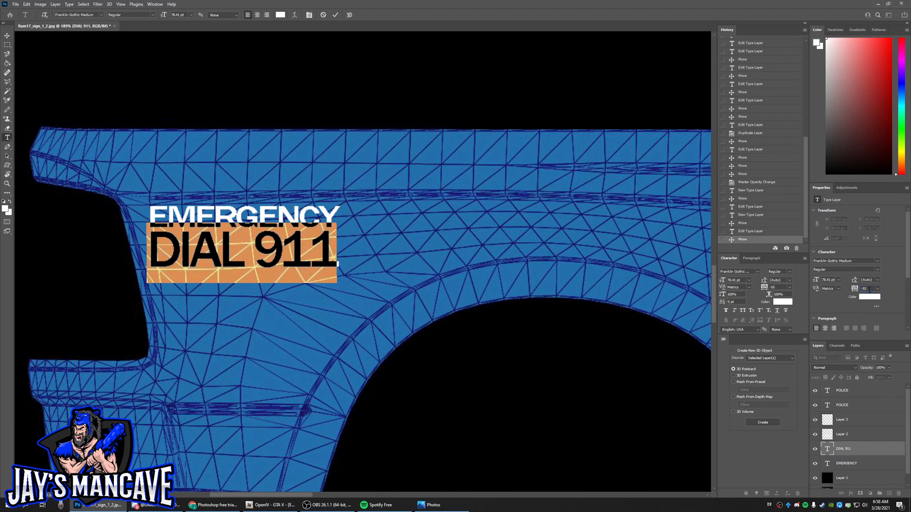
click(851, 455)
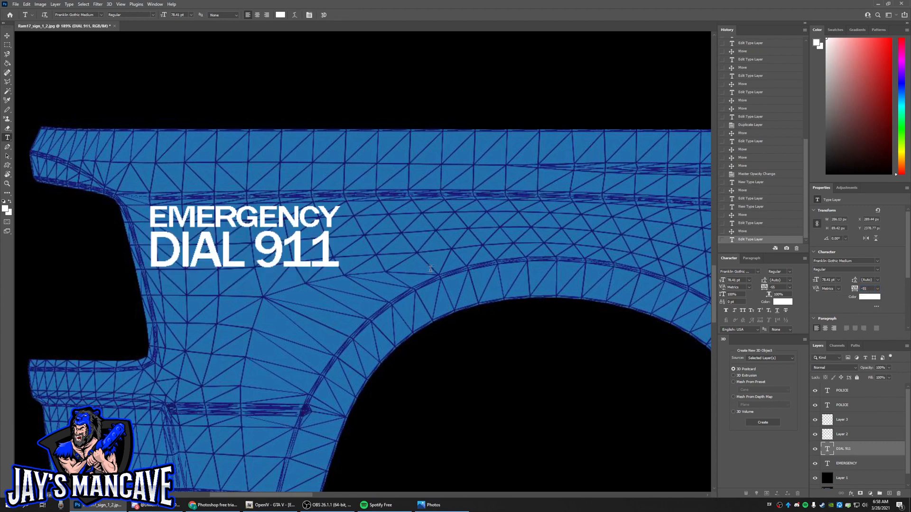
Flatten DIAL 911 vertically to about 65.4 pt while keeping it as wide as EMERGENCY.
click(312, 261)
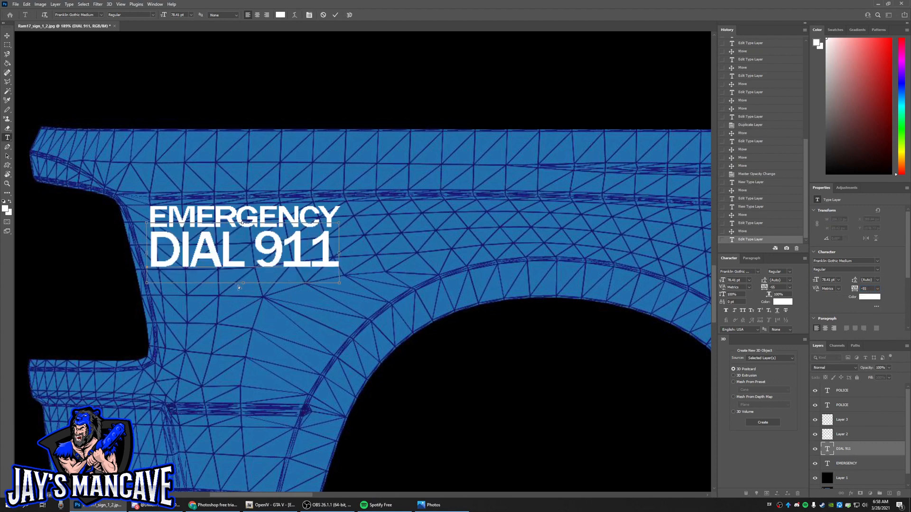
drag(242, 284, 243, 285)
drag(244, 281, 243, 276)
key(Return)
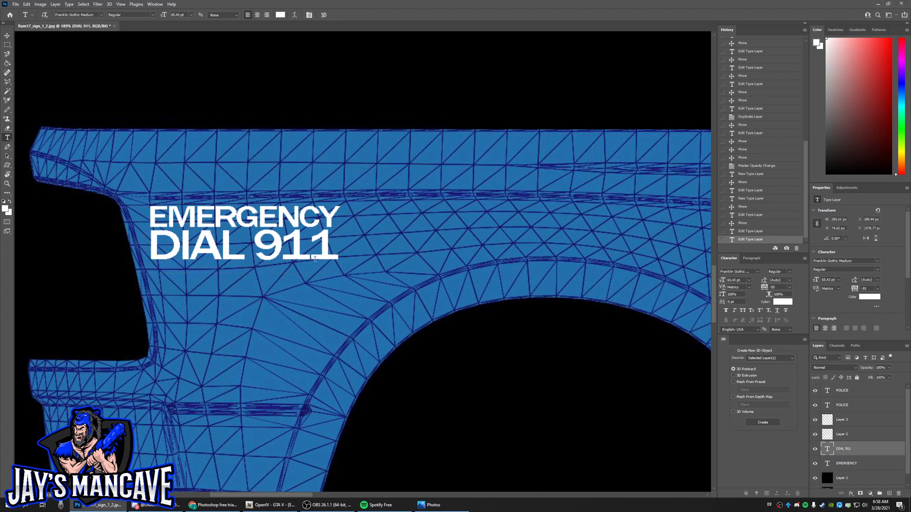
Shift DIAL 911 slightly and stretch it to a width of about 291 px.
drag(278, 248, 277, 248)
key(ctrl+t)
drag(339, 248, 325, 263)
key(Return)
Lower DIAL 911 a little to leave a narrow gap between it and EMERGENCY.
key(z)
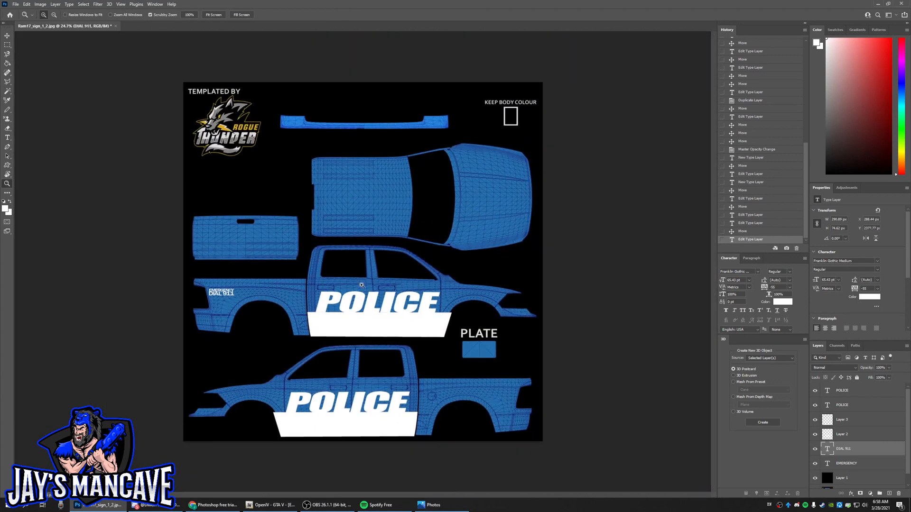
drag(220, 300, 273, 285)
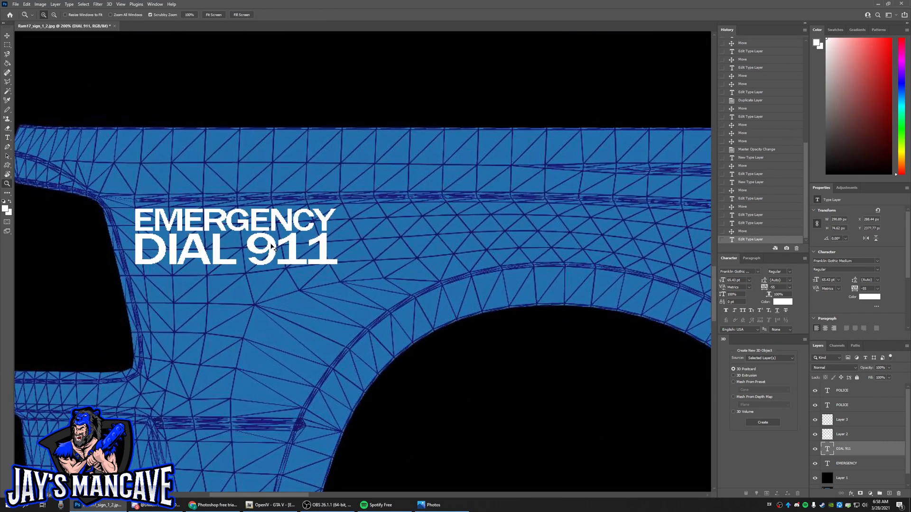
drag(272, 247, 272, 250)
drag(321, 308, 276, 289)
drag(359, 319, 315, 319)
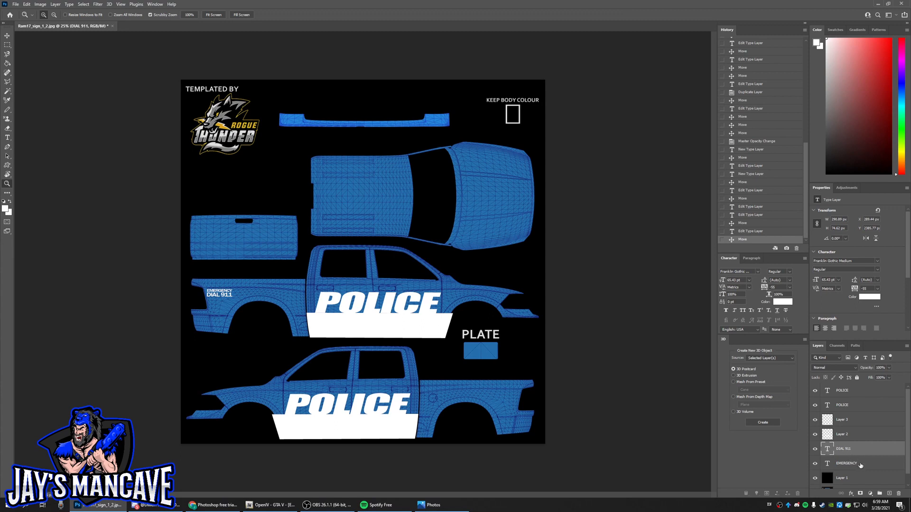
Duplicate the EMERGENCY and DIAL 911 text layers together and place the copies on the rear bed of the lower truck.
shift+click(860, 464)
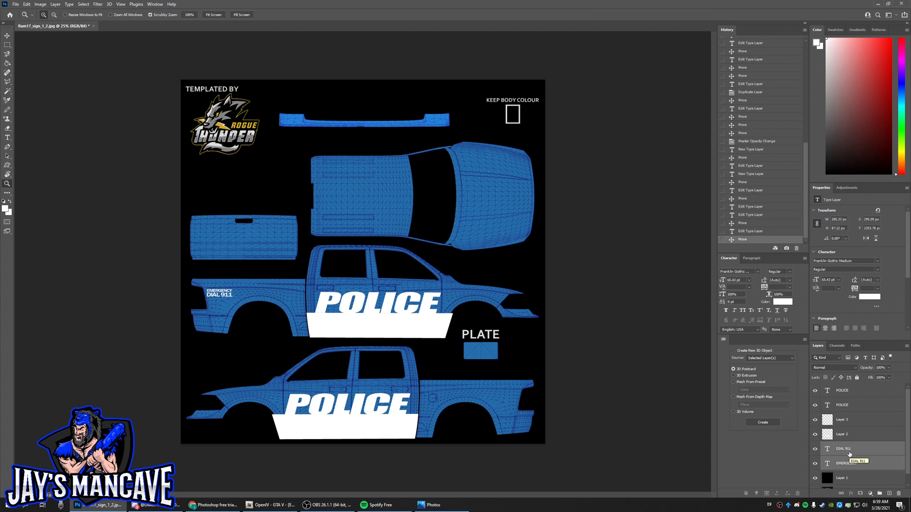
key(ctrl+v)
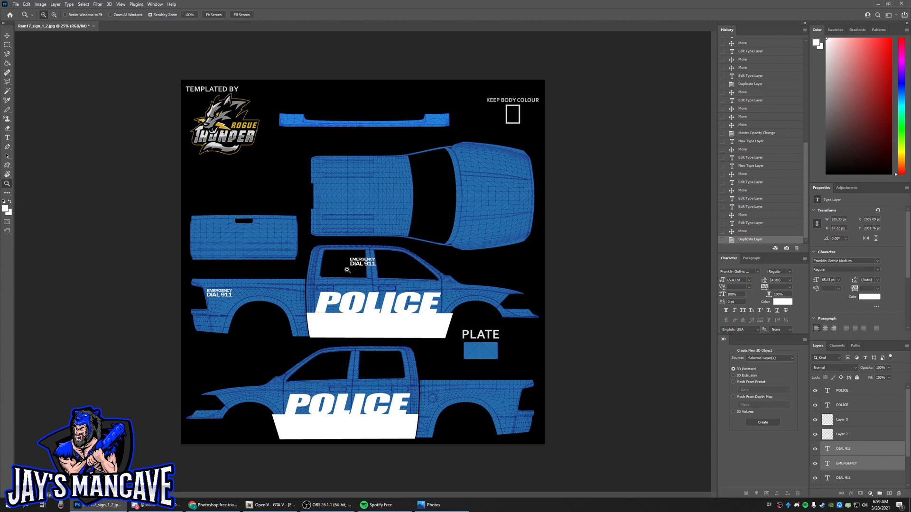
drag(349, 267, 441, 305)
drag(523, 332, 484, 332)
drag(482, 364, 521, 358)
drag(354, 235, 340, 234)
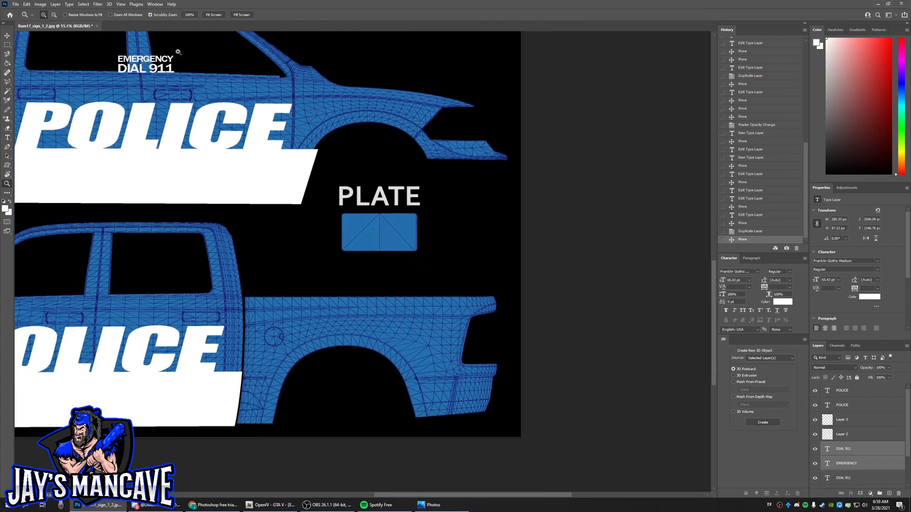
ctrl+drag(158, 71, 404, 335)
Adjust the lower truck's EMERGENCY DIAL 911 lettering, shifting it up and toward the taillight cutout to match the upper truck's placement.
drag(467, 342, 515, 328)
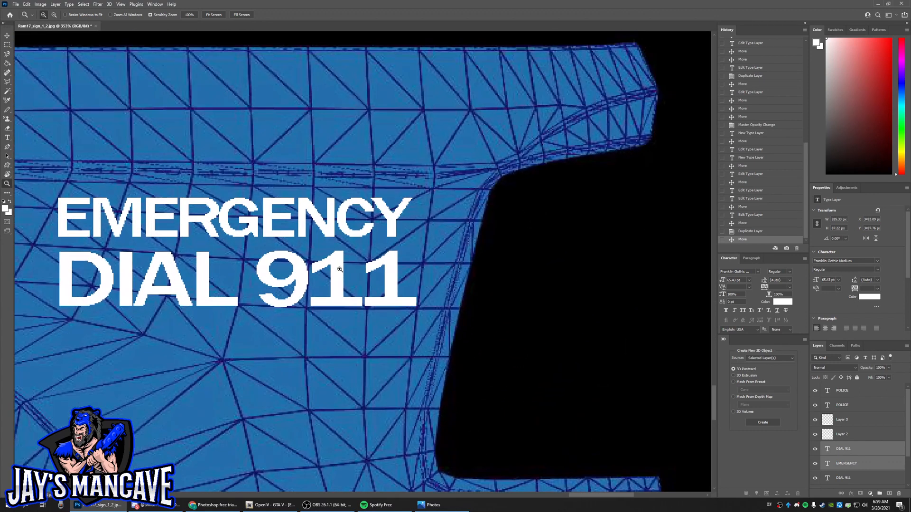
drag(304, 288, 324, 276)
drag(411, 287, 195, 306)
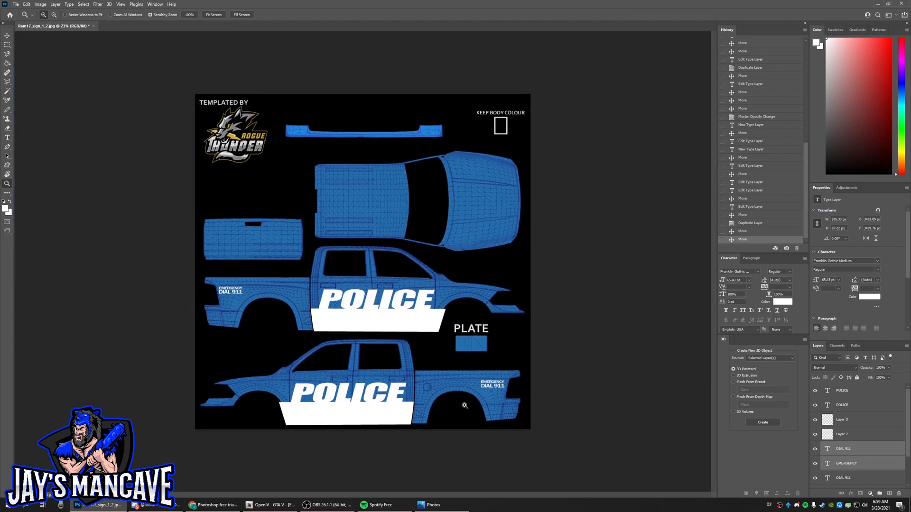
drag(213, 303, 275, 288)
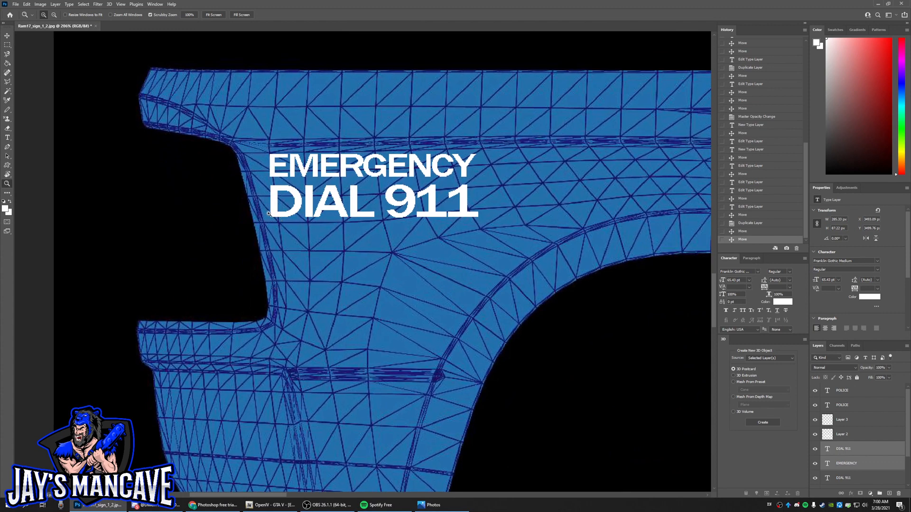
drag(448, 312, 440, 239)
drag(477, 331, 411, 320)
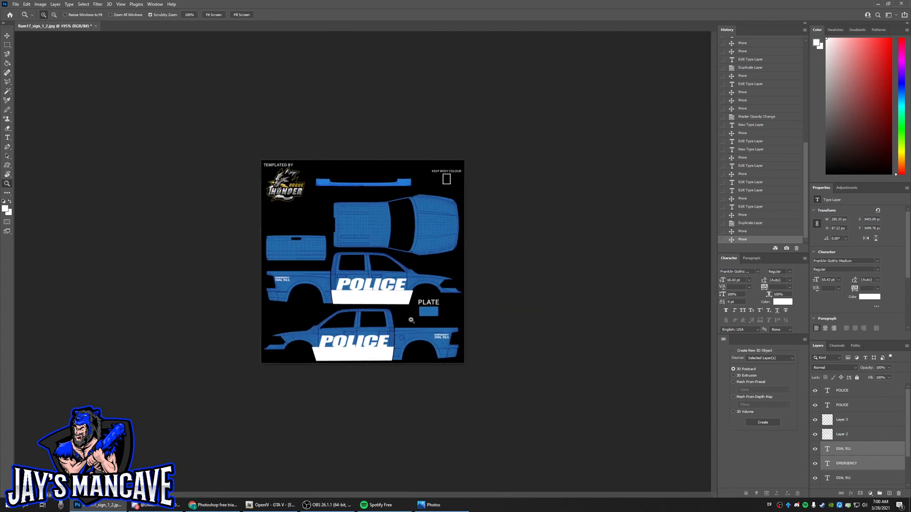
drag(448, 353, 520, 332)
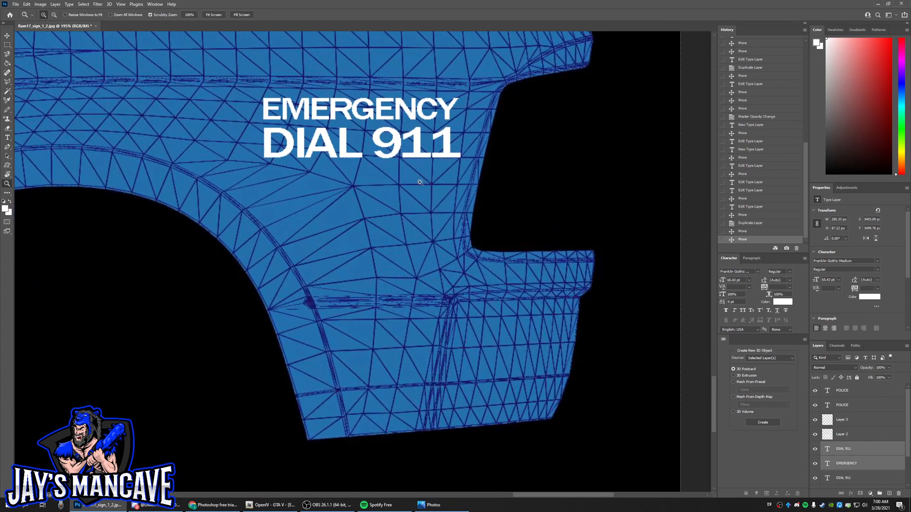
drag(416, 157, 427, 147)
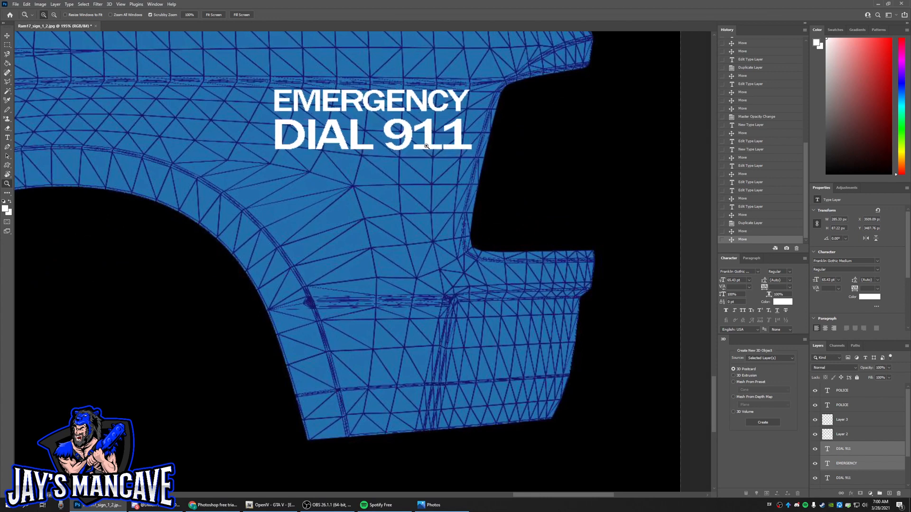
drag(423, 108, 423, 110)
drag(381, 246, 322, 246)
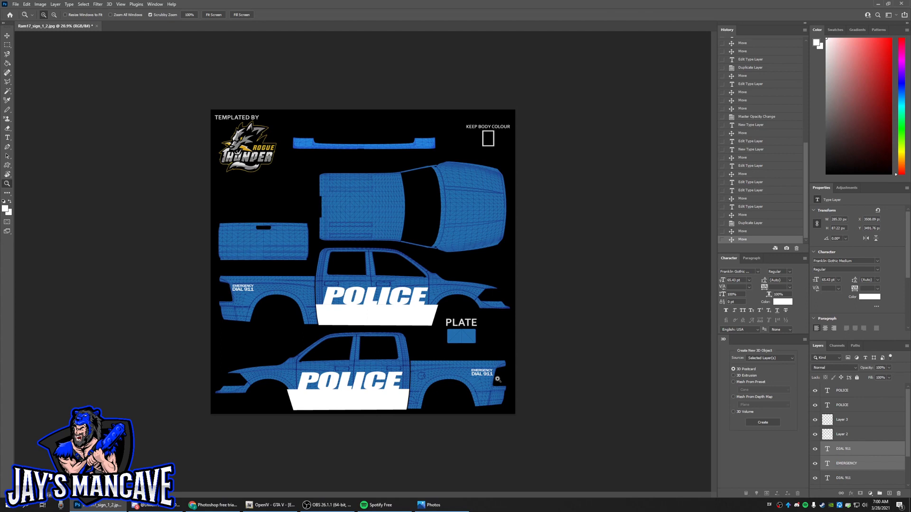
Switch to OpenIV and open the 16sram_hi.yft model in a maximized model viewer.
drag(259, 255, 307, 241)
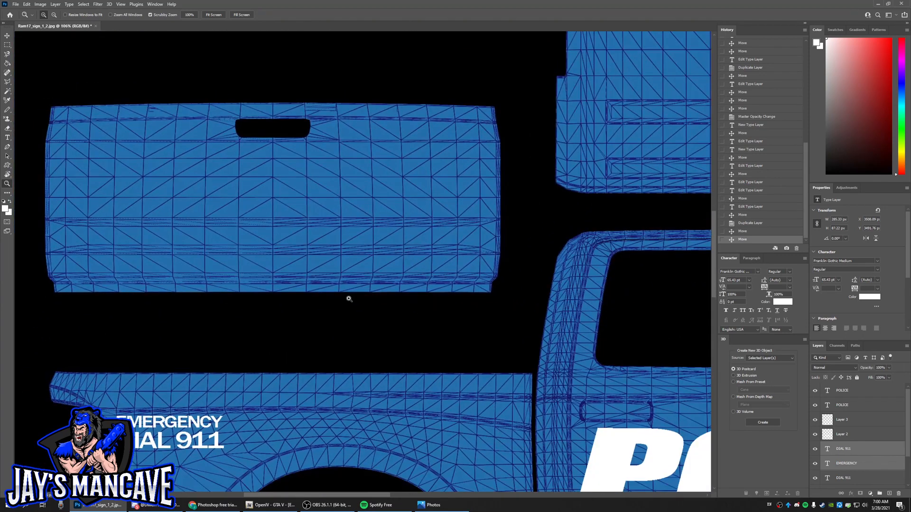
click(269, 506)
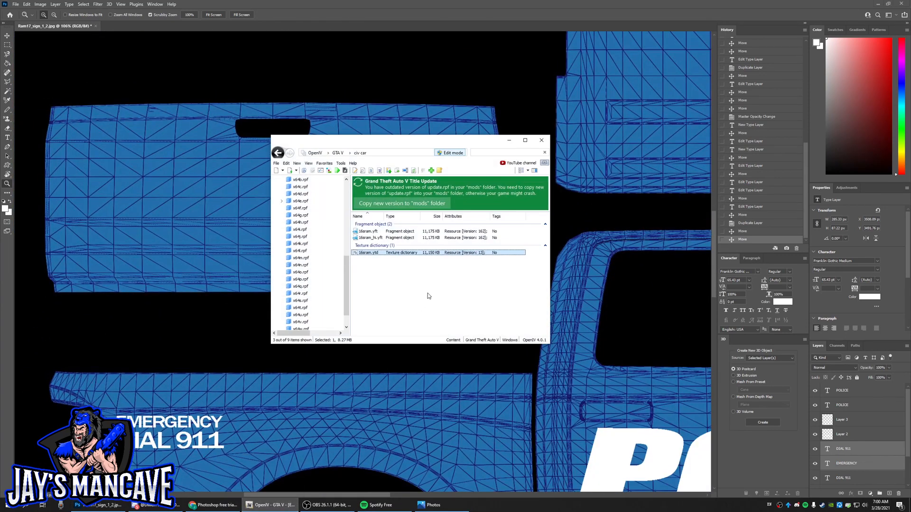
click(408, 238)
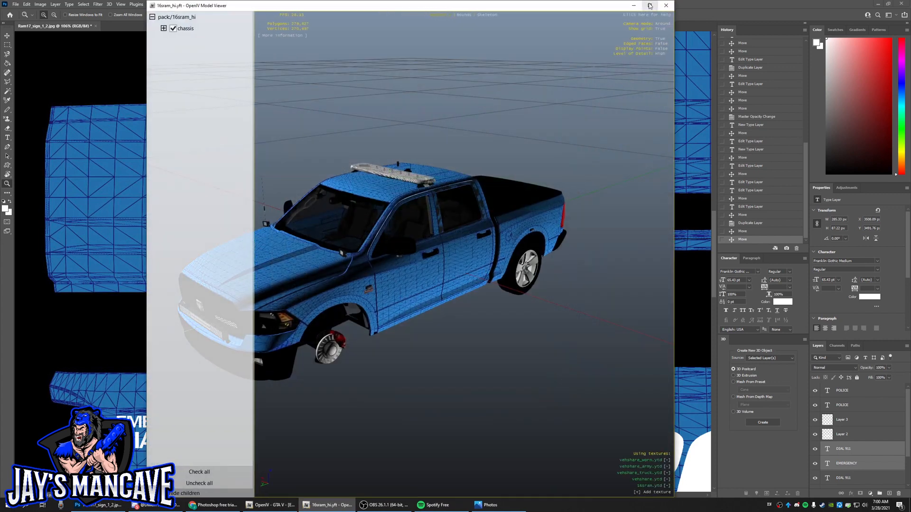
click(649, 6)
Examine the truck's tailgate, checking where the handle, Dodge badge, SLT emblem and lights sit and how the tailgate meets the sides.
drag(702, 201, 420, 176)
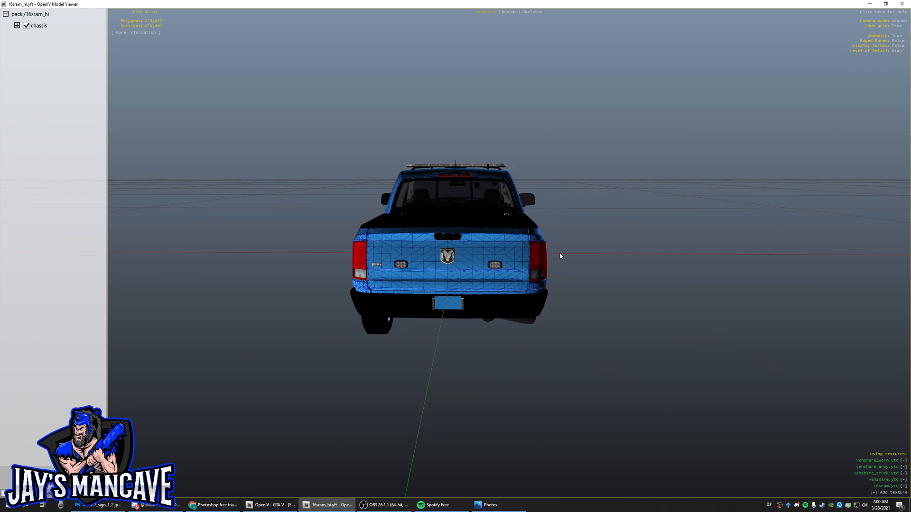
key(w)
drag(521, 306, 521, 319)
key(w)
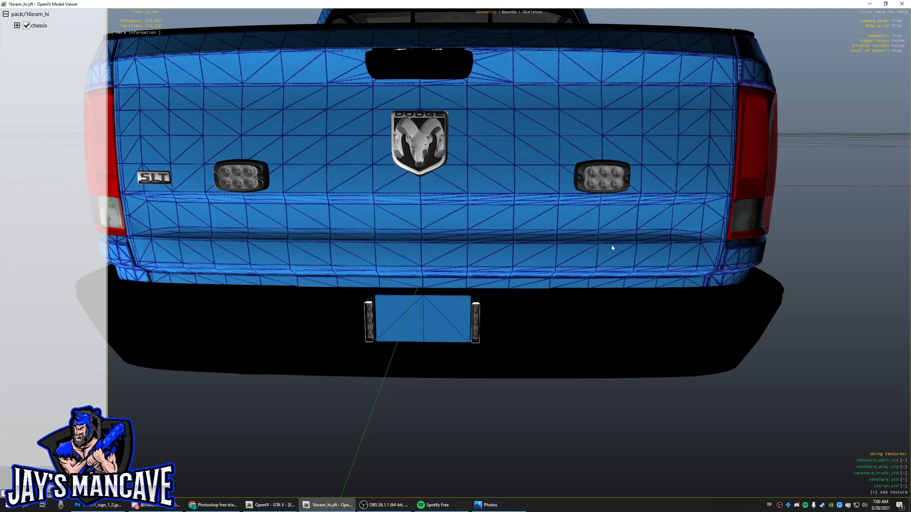
key(a)
drag(515, 263, 670, 263)
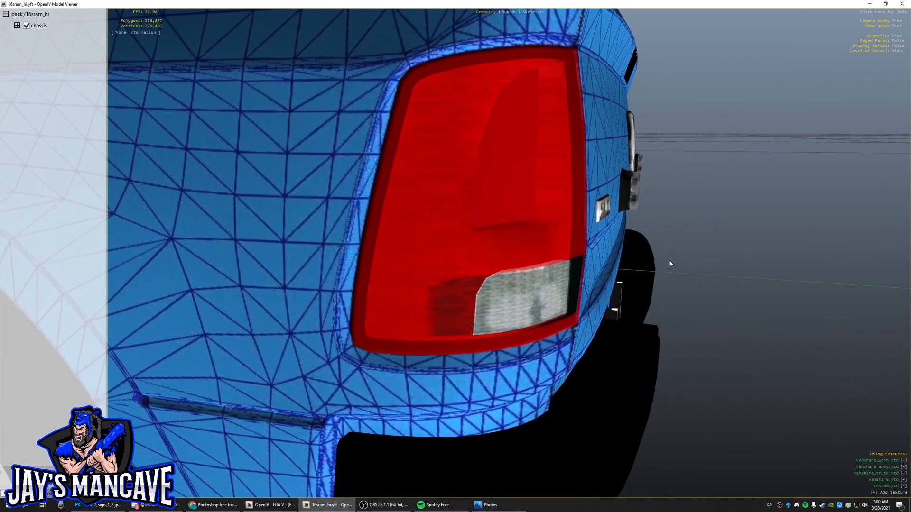
key(d)
key(d)
drag(553, 236, 399, 195)
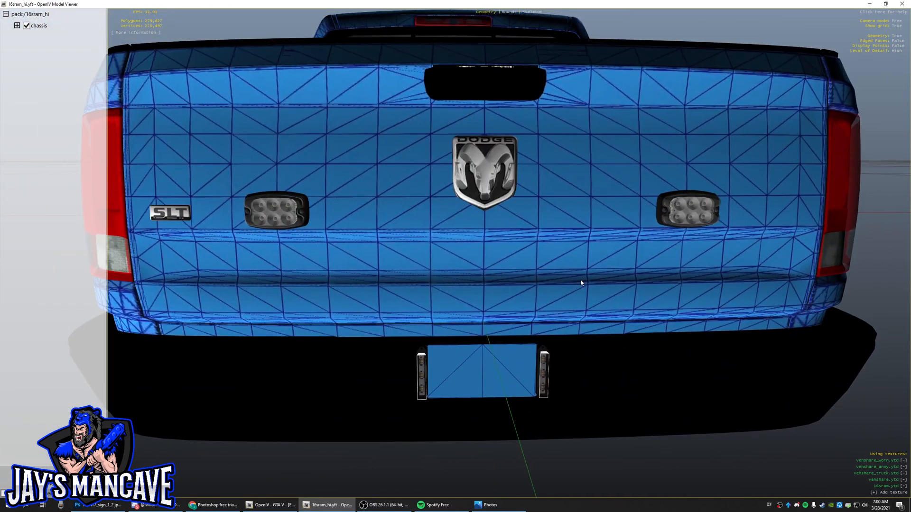
drag(554, 276, 513, 269)
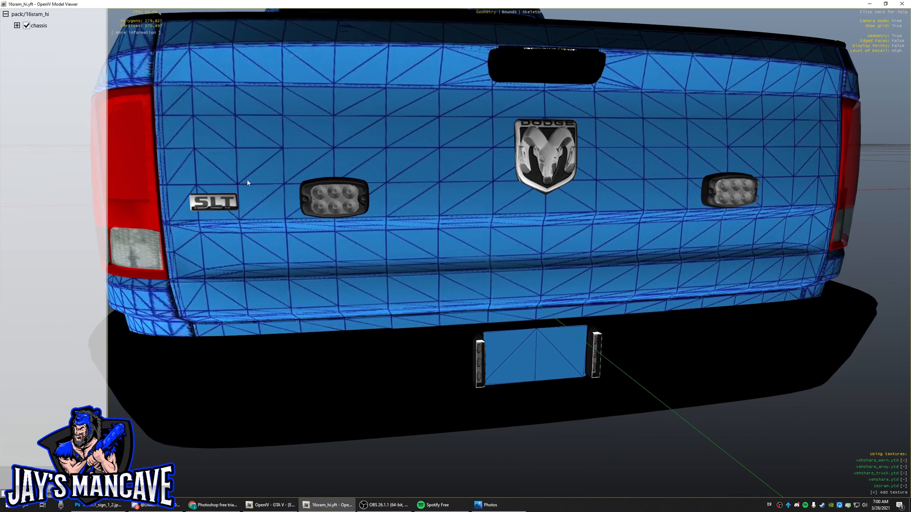
drag(718, 292, 605, 268)
drag(643, 292, 594, 277)
key(d)
key(s)
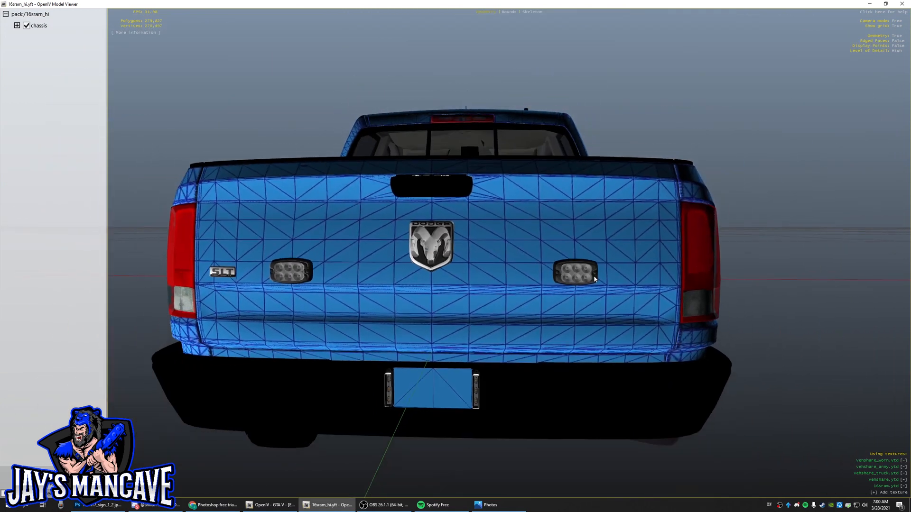
Examine the 16sram tailgate from straight behind and from the rear corner, checking the space around the handle, badges and lights for lettering.
key(s)
key(w)
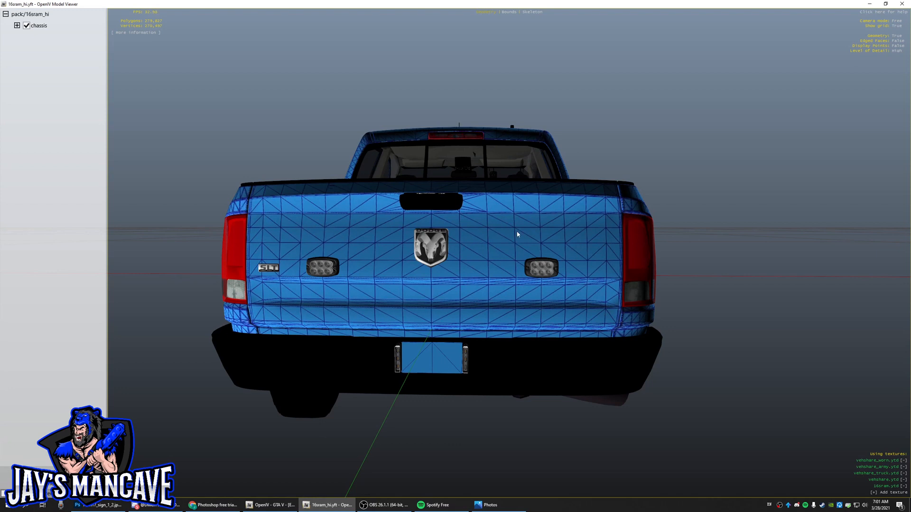
key(a)
drag(458, 322, 461, 324)
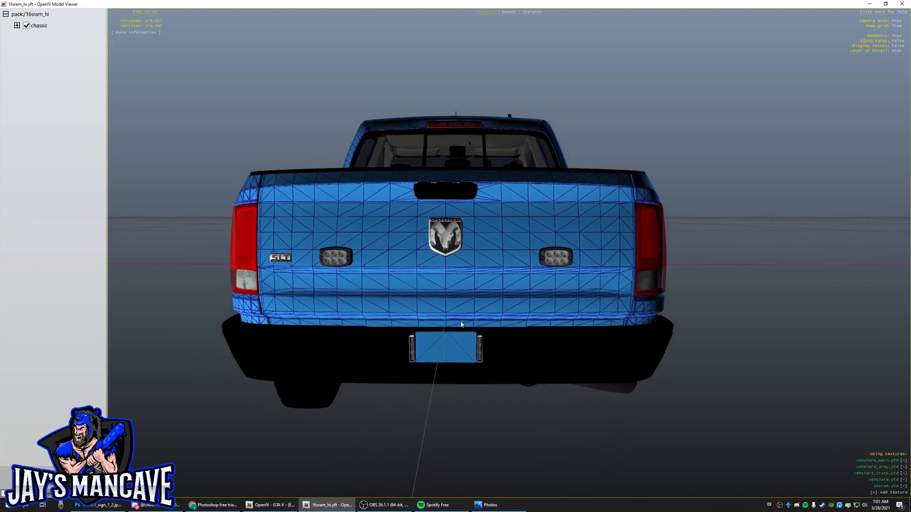
scroll(466, 305, up, 4)
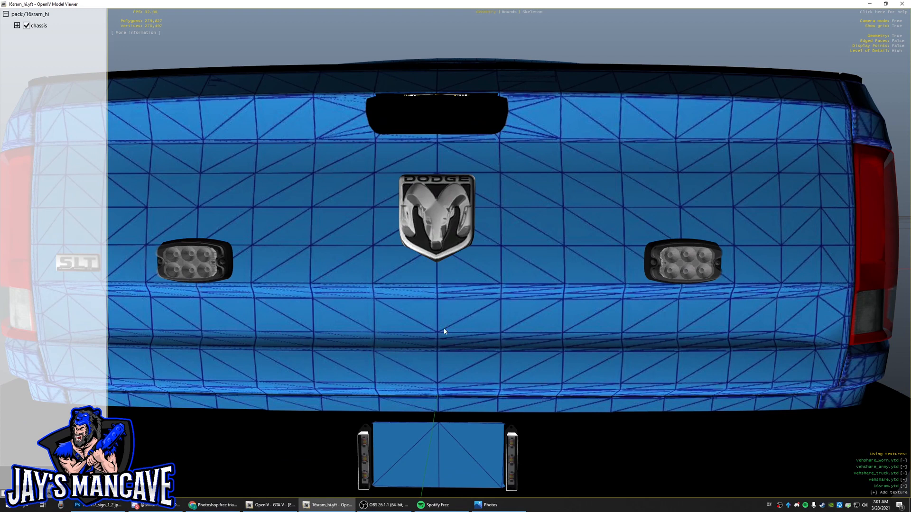
scroll(489, 354, down, 5)
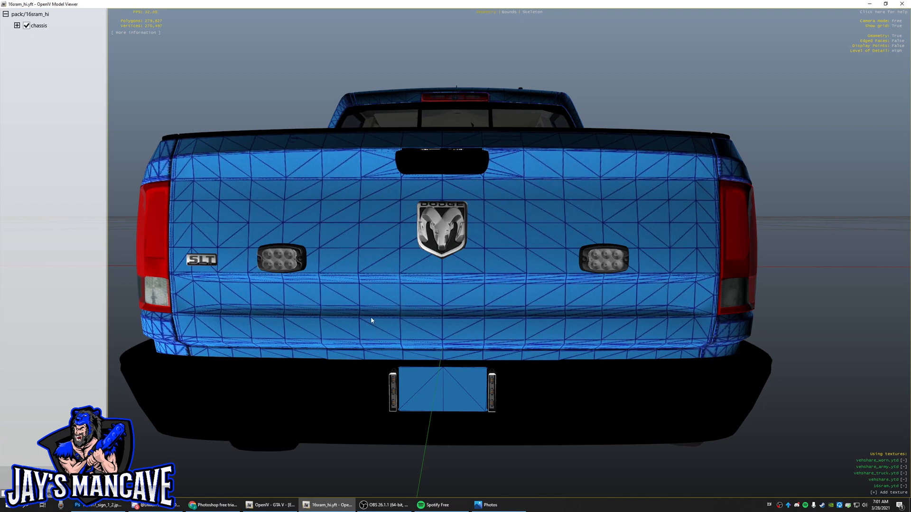
key(s)
drag(482, 321, 486, 321)
drag(465, 287, 508, 289)
key(a)
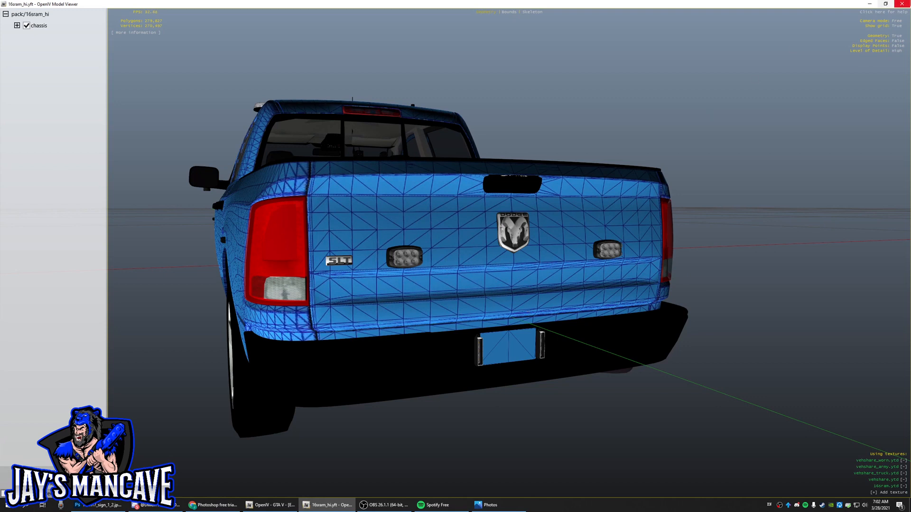
click(902, 4)
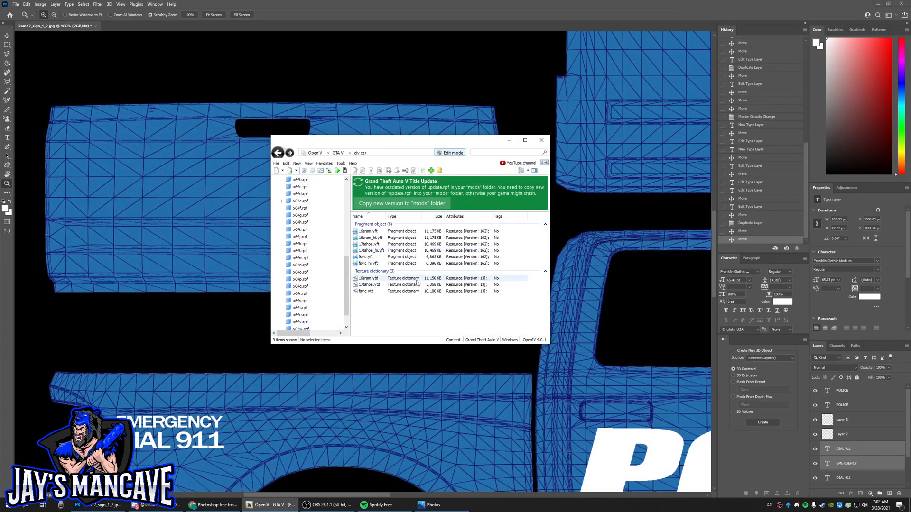
Browse from the civ car folder to the CARS folder and open the troop4_hi.yft model in a maximized viewer.
key(BackSpace)
double_click(387, 243)
key(BackSpace)
double_click(388, 245)
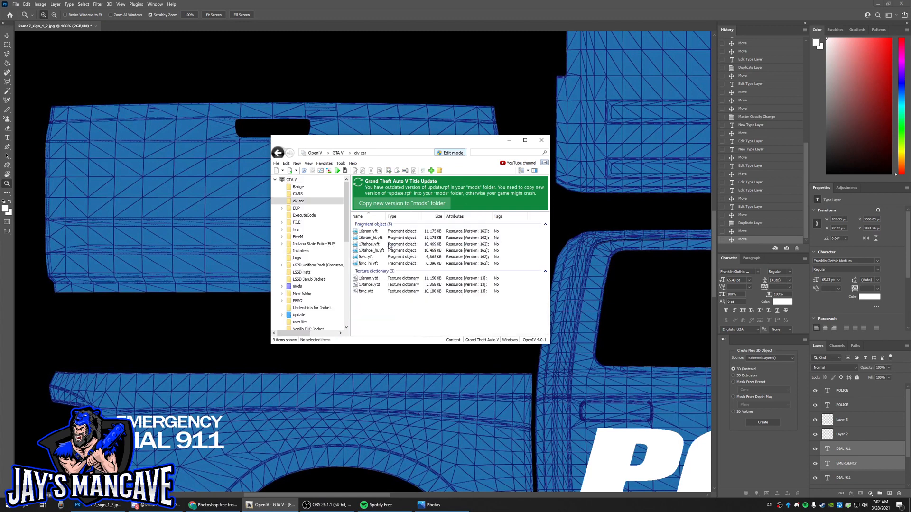
key(BackSpace)
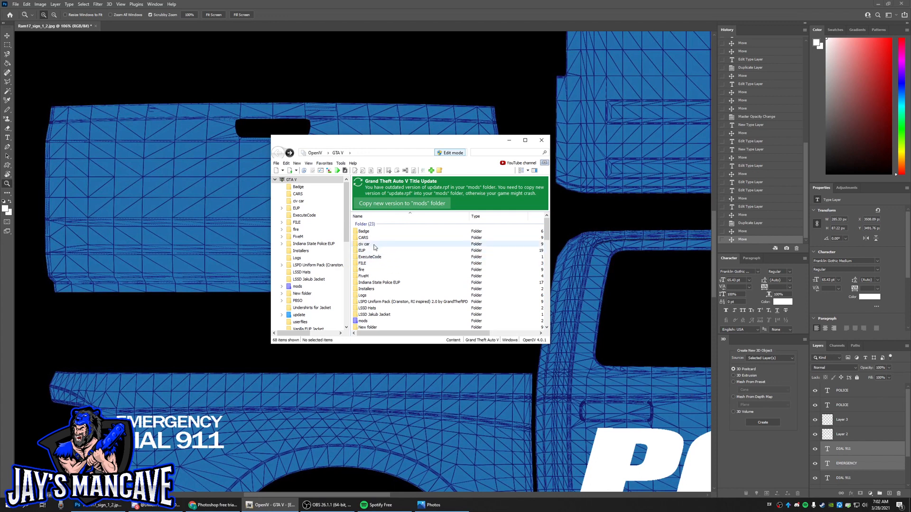
double_click(394, 244)
key(BackSpace)
double_click(379, 239)
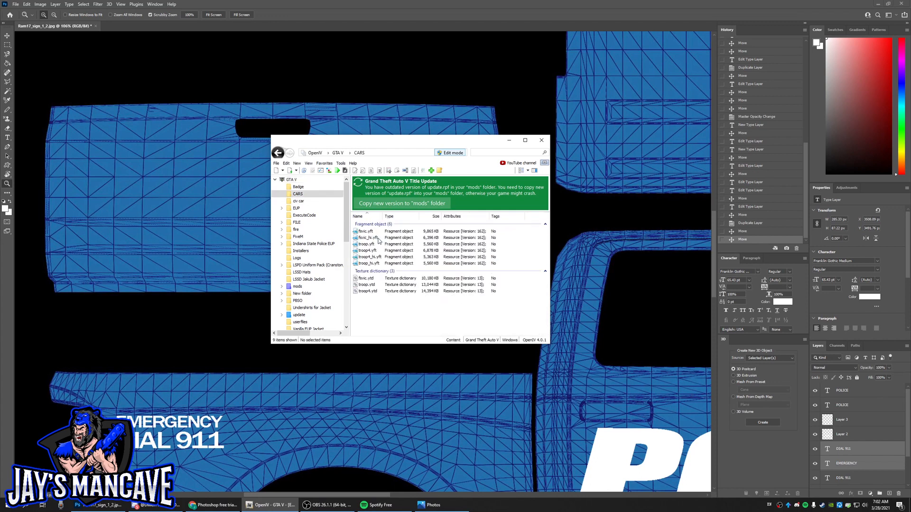
double_click(396, 257)
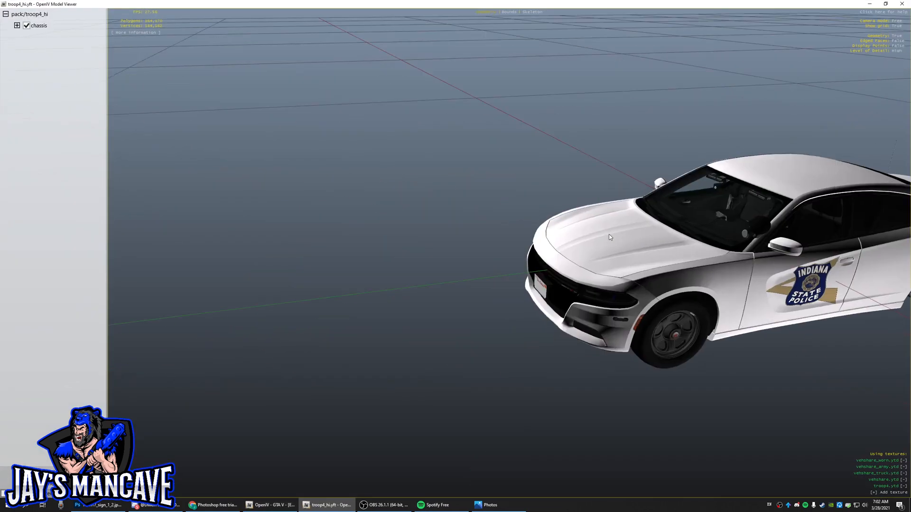
Examine the Charger's trunk lid, checking the size, spacing and outline of its STATE POLICE lettering and the flag decal.
drag(609, 234, 387, 227)
key(w)
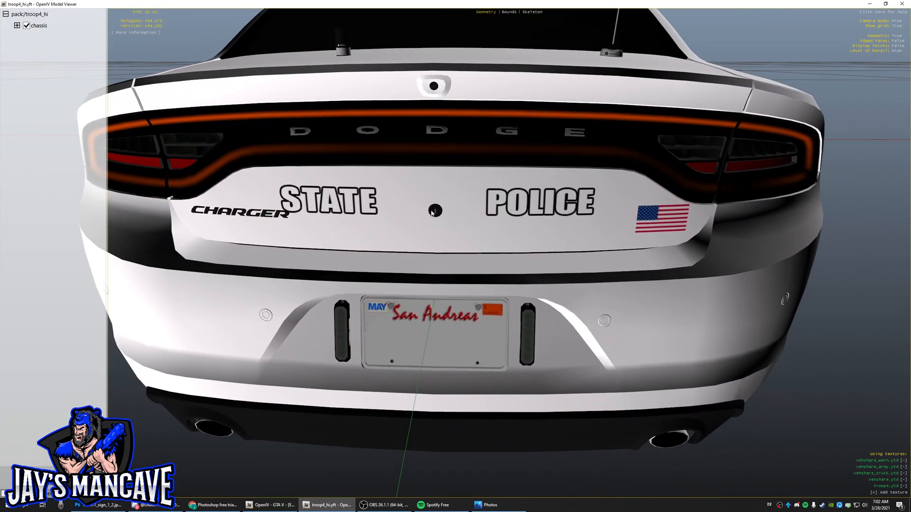
key(s)
drag(466, 245, 496, 176)
key(w)
key(w)
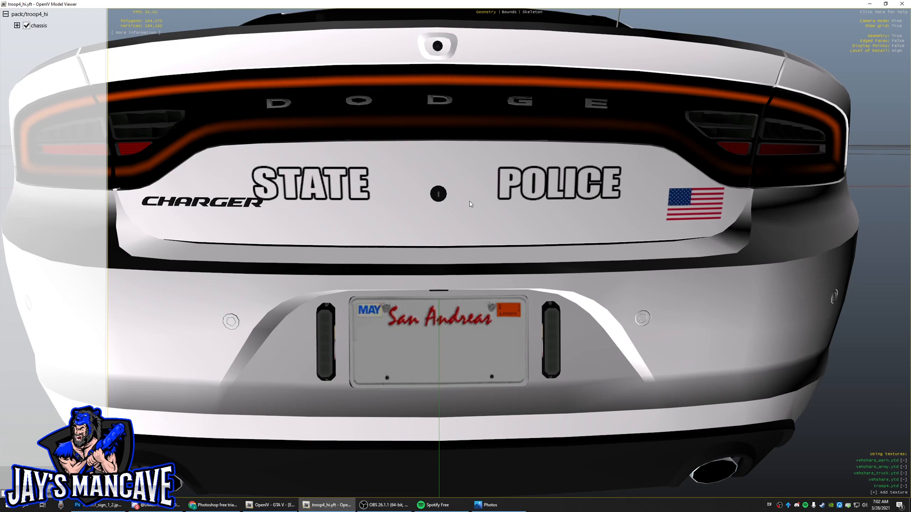
scroll(469, 204, down, 10)
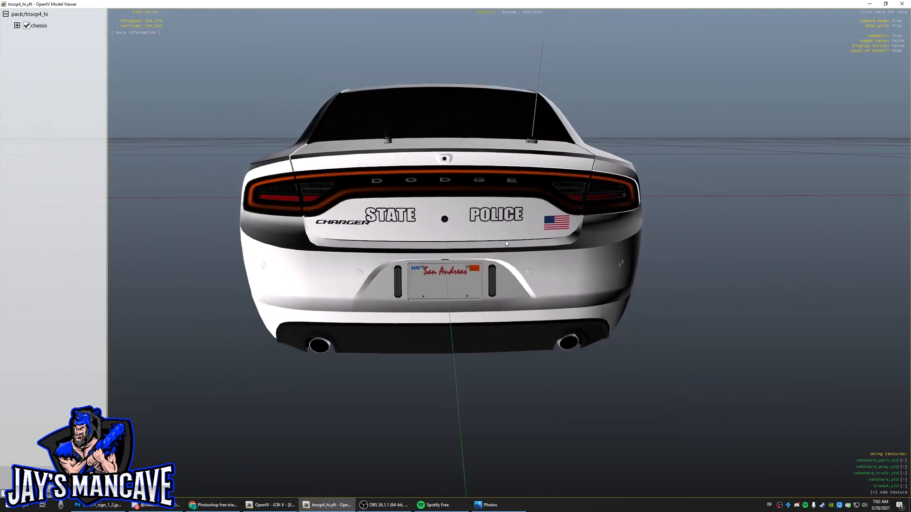
scroll(506, 240, up, 5)
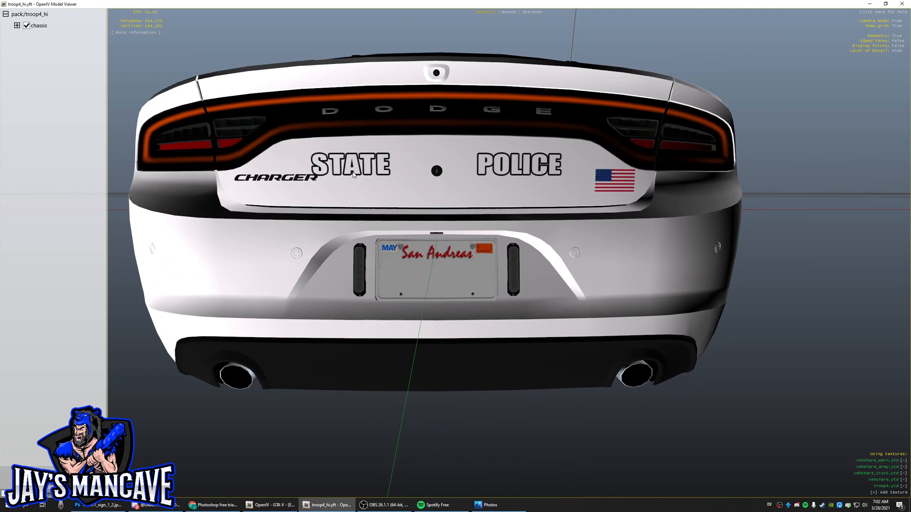
scroll(504, 164, up, 5)
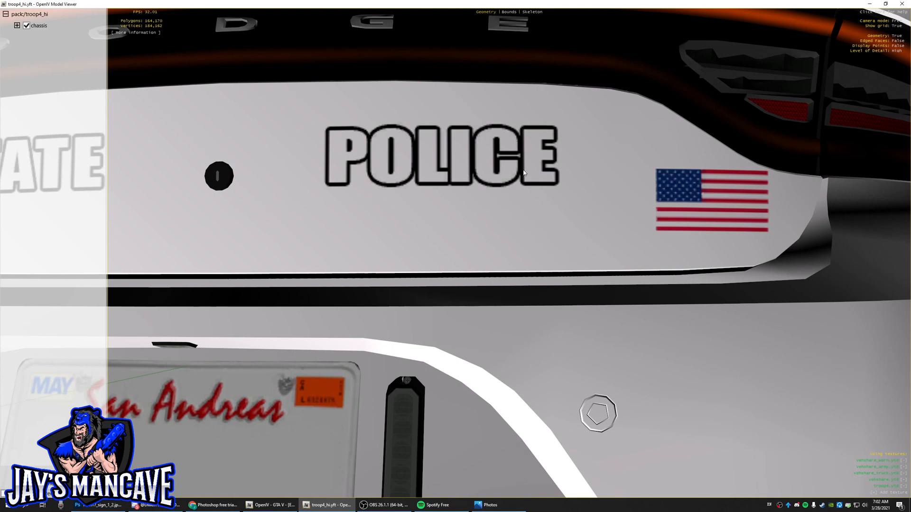
scroll(524, 173, down, 4)
scroll(532, 175, up, 4)
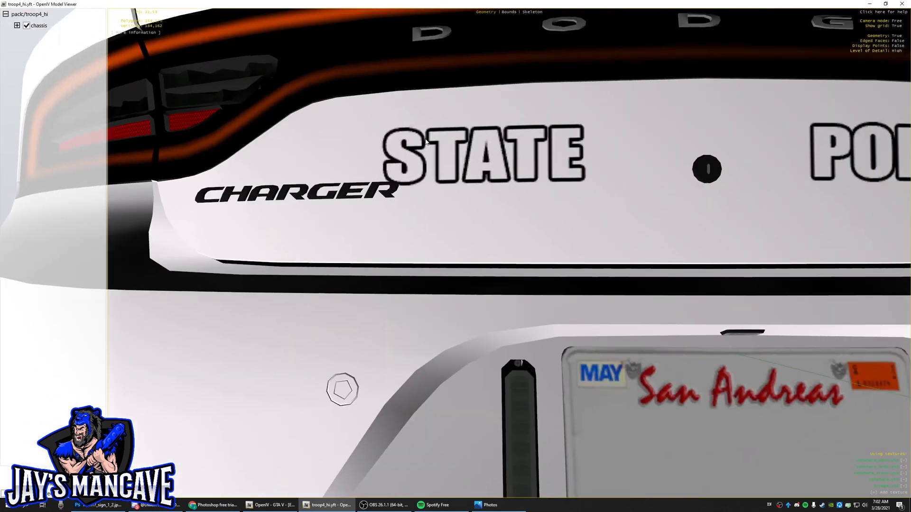
drag(565, 153, 572, 174)
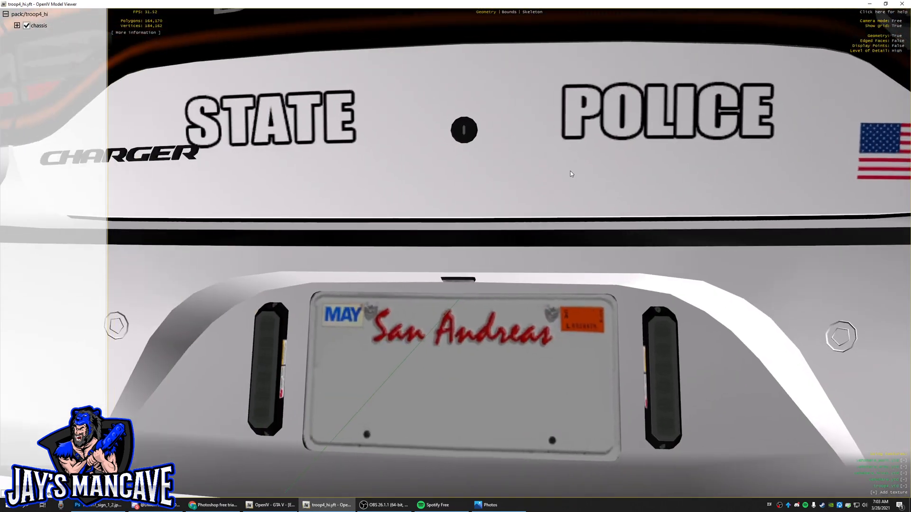
scroll(680, 134, down, 6)
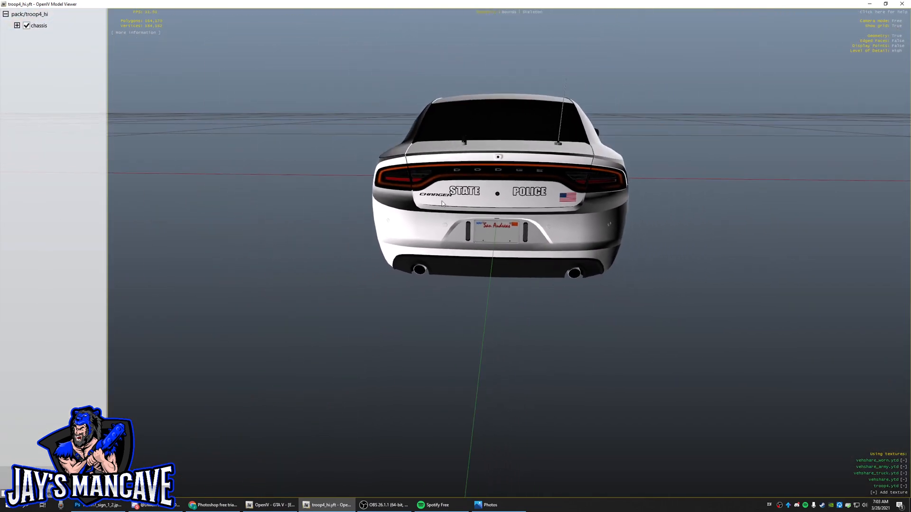
scroll(499, 204, up, 3)
scroll(509, 216, up, 5)
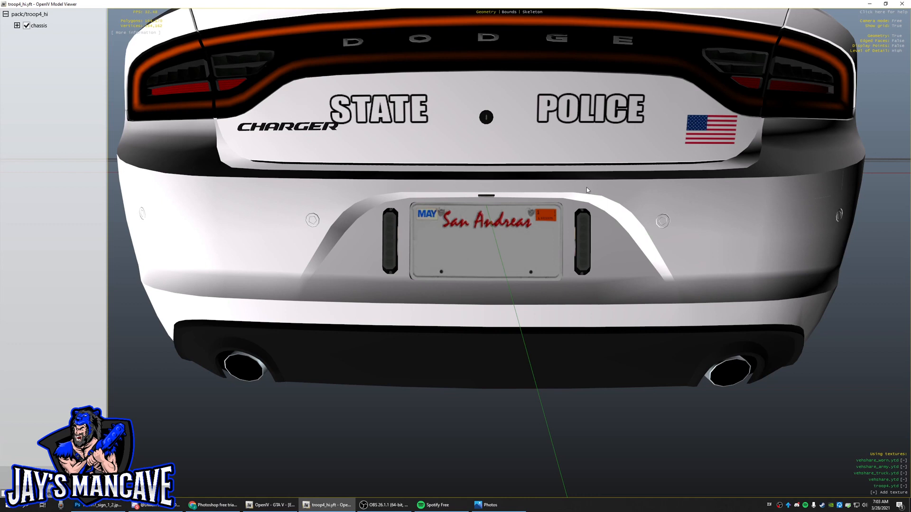
drag(587, 187, 590, 186)
Inspect the Indiana State Police door emblem on the Charger's side, and close the model viewer.
drag(461, 144, 269, 163)
scroll(457, 172, down, 3)
scroll(556, 178, up, 3)
key(s)
key(a)
key(w)
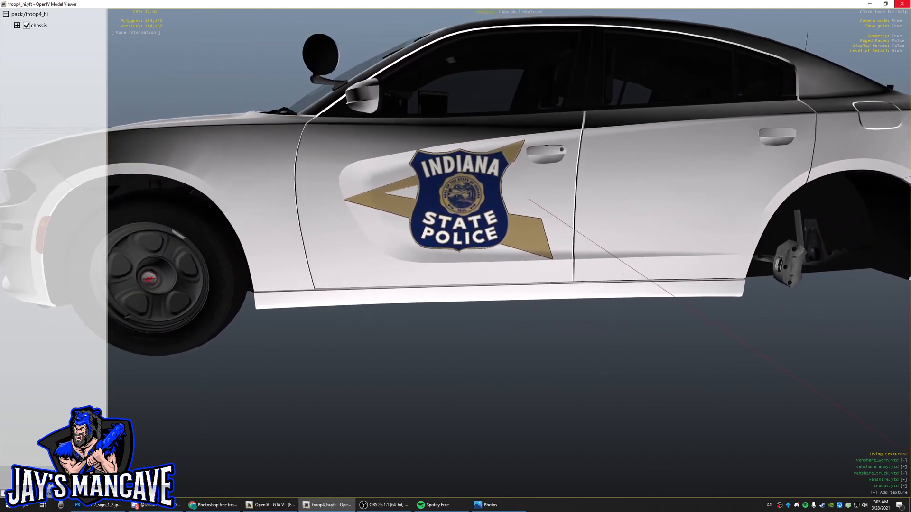
click(902, 4)
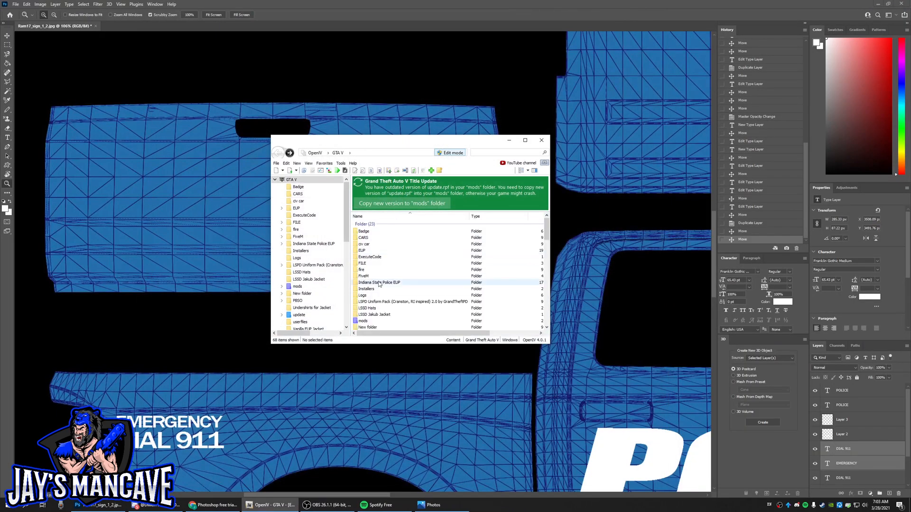
Reopen the 16sram_hi.yft model from the civ car folder in a maximized viewer.
double_click(377, 246)
double_click(385, 238)
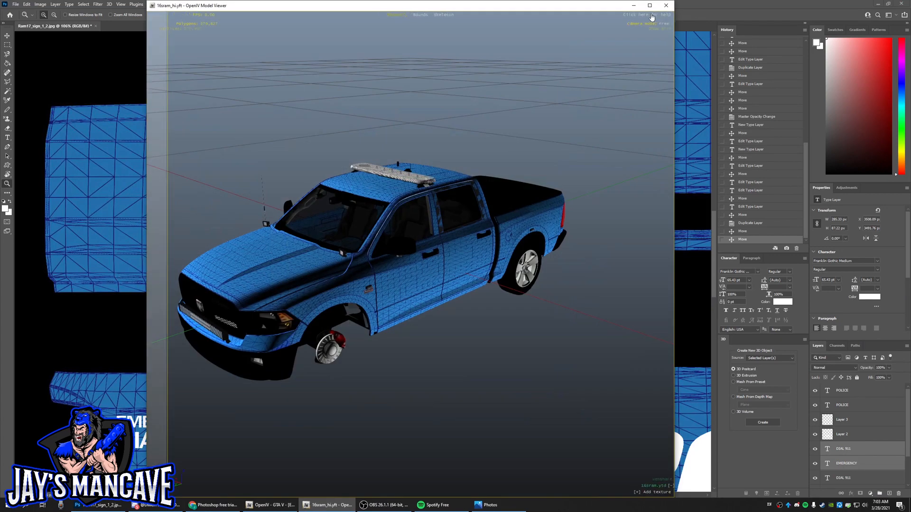
click(650, 5)
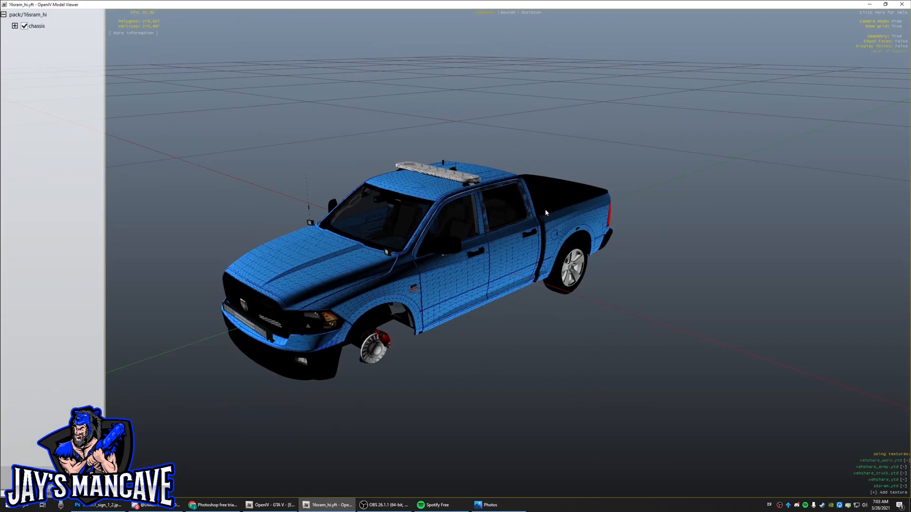
Examine the truck's front fender and side doors, checking where the HEMI badge, door handles and body lines sit.
scroll(539, 326, up, 8)
scroll(476, 325, up, 10)
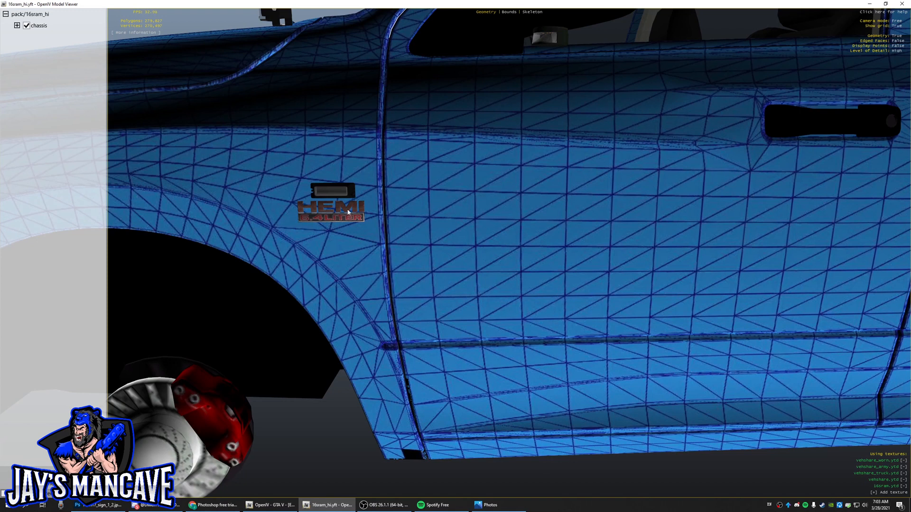
key(w)
key(a)
drag(306, 221, 363, 209)
key(s)
key(a)
key(s)
drag(372, 241, 351, 251)
key(d)
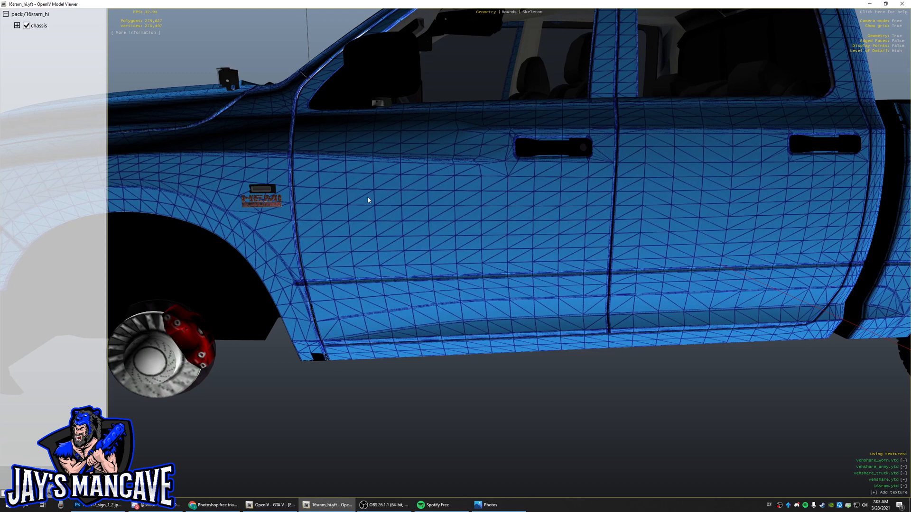
Review the truck's tailgate from directly behind for lettering placement, and minimize the model viewer.
key(d)
drag(761, 252, 556, 238)
key(w)
key(s)
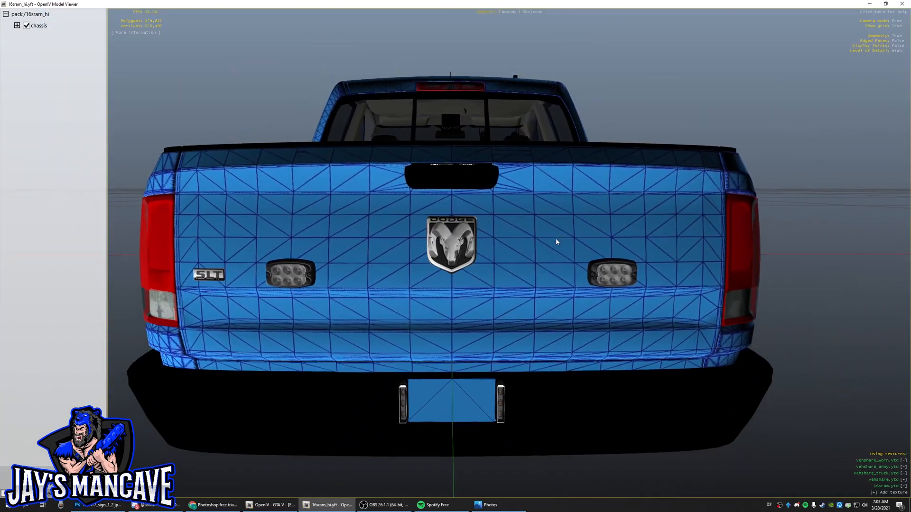
key(s)
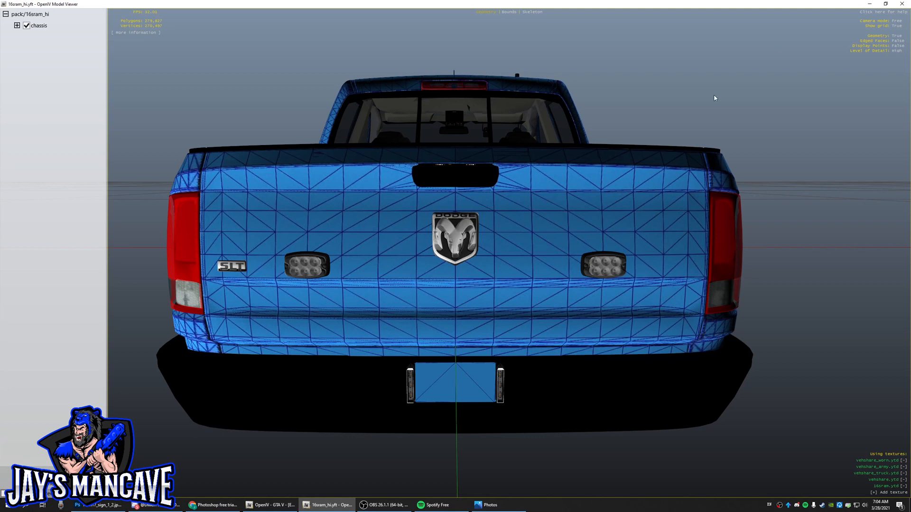
click(869, 4)
Switch to Photoshop and add a white POLICE text layer in 200 pt Impact on the tailgate, above the existing POLICE layers.
click(228, 205)
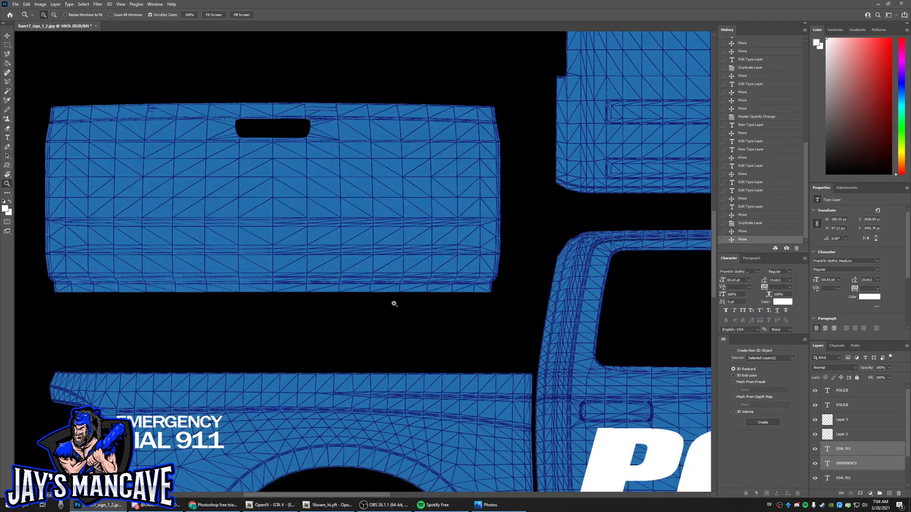
drag(348, 263, 334, 261)
drag(222, 256, 235, 250)
drag(425, 272, 435, 271)
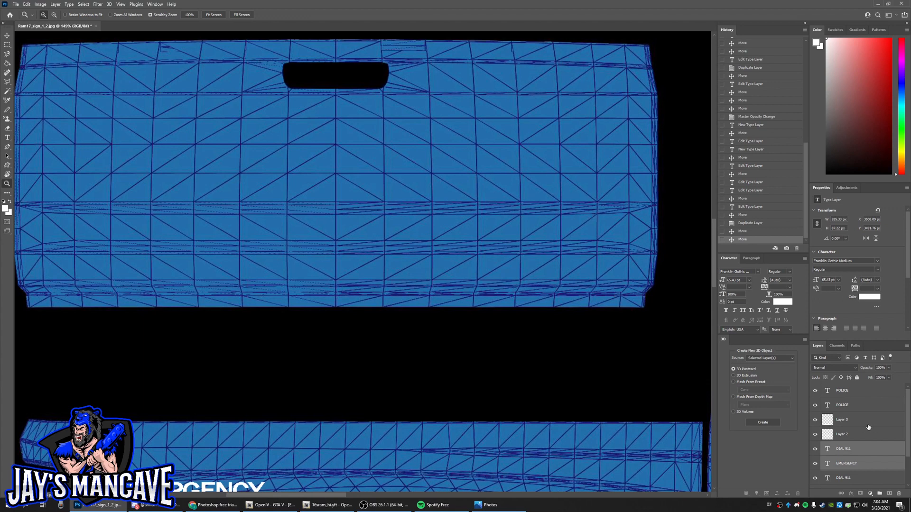
click(863, 392)
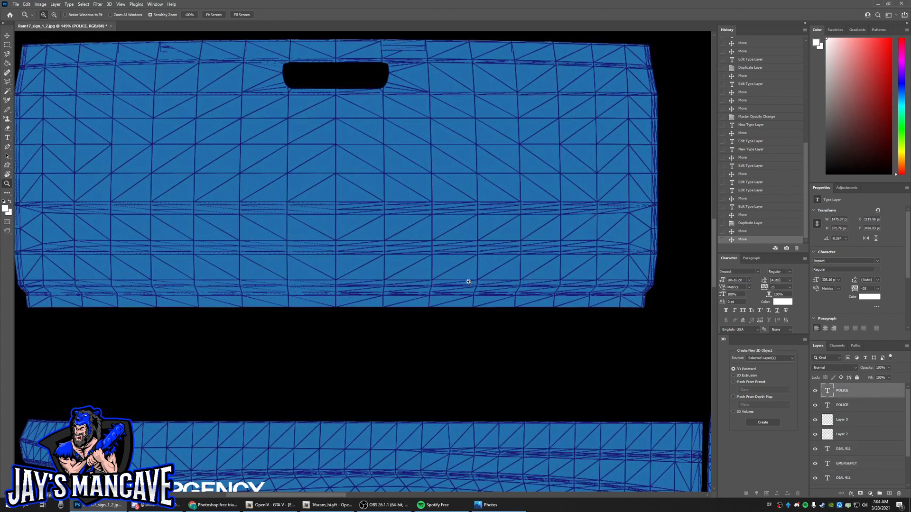
key(t)
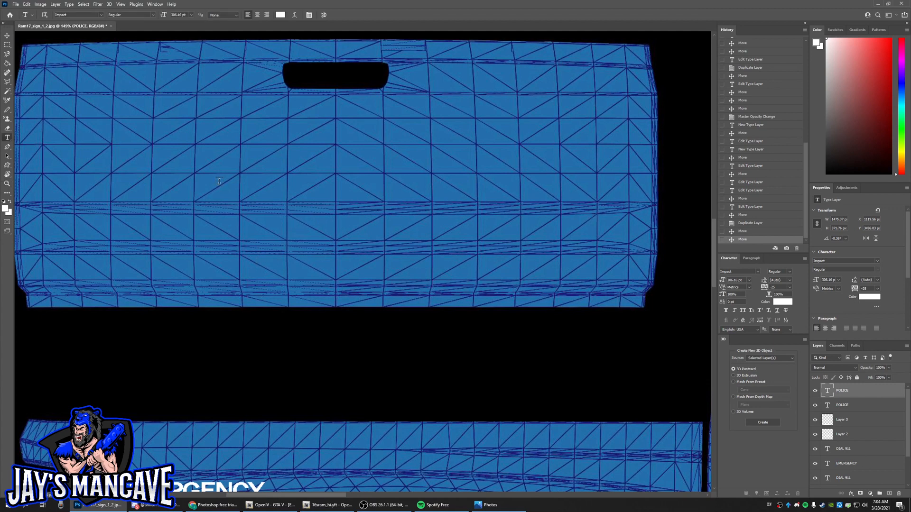
click(252, 239)
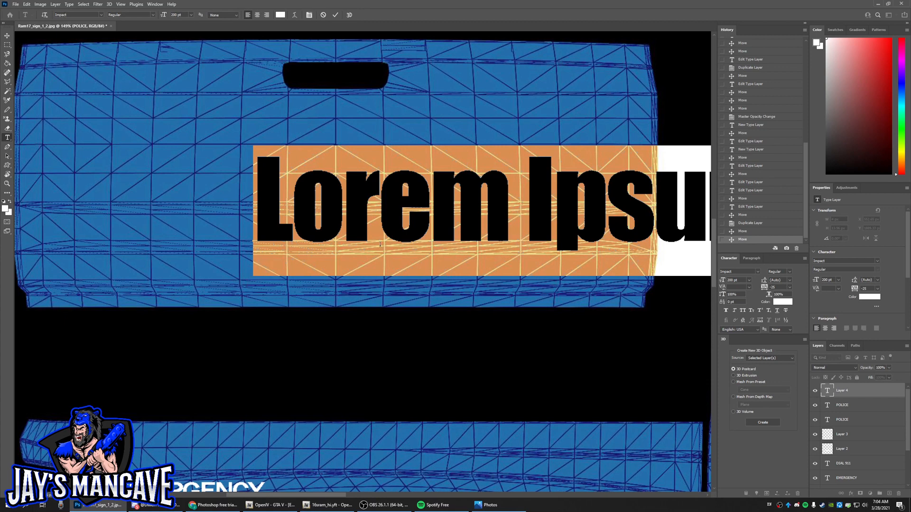
text(POLICE)
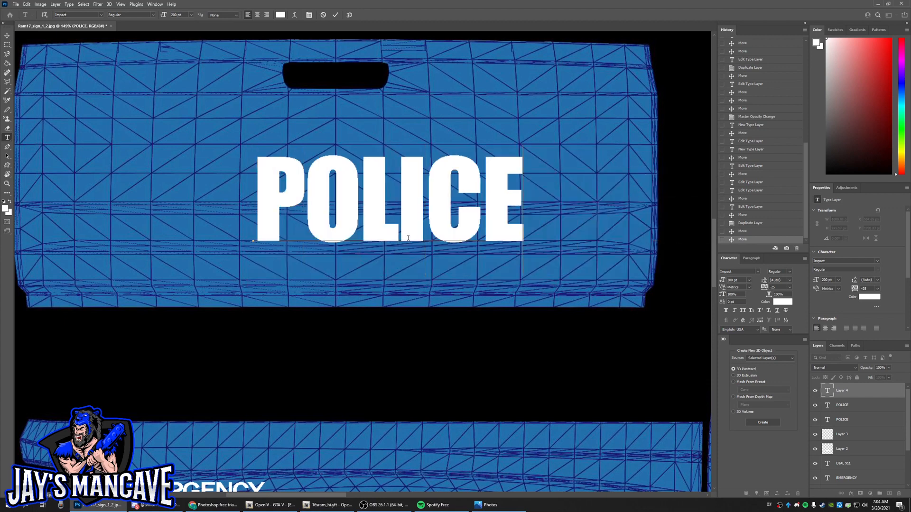
Scale the tailgate POLICE text down to about 139 pt, widen it, and place it in the tailgate's lower middle.
drag(353, 311, 342, 338)
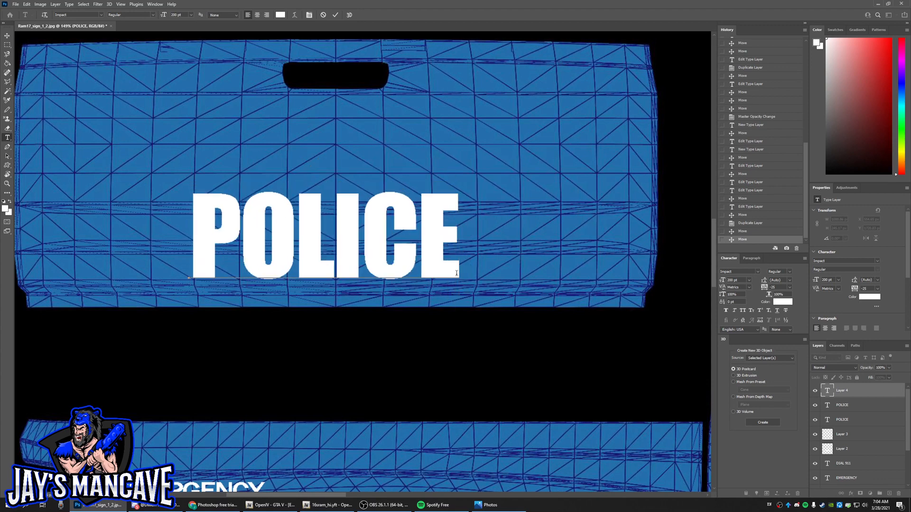
drag(459, 313, 413, 269)
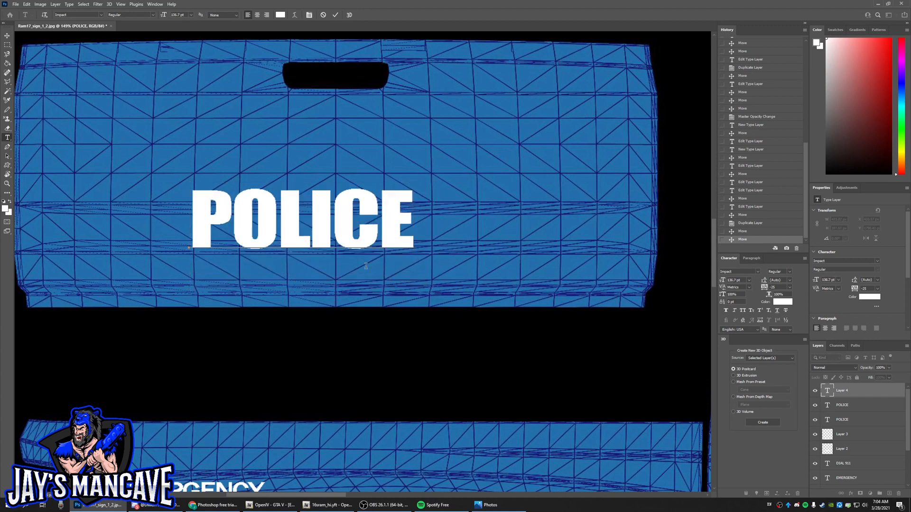
mouse_move(322, 299)
mouse_down()
mouse_move(327, 333)
mouse_move(349, 327)
mouse_move(327, 314)
mouse_up()
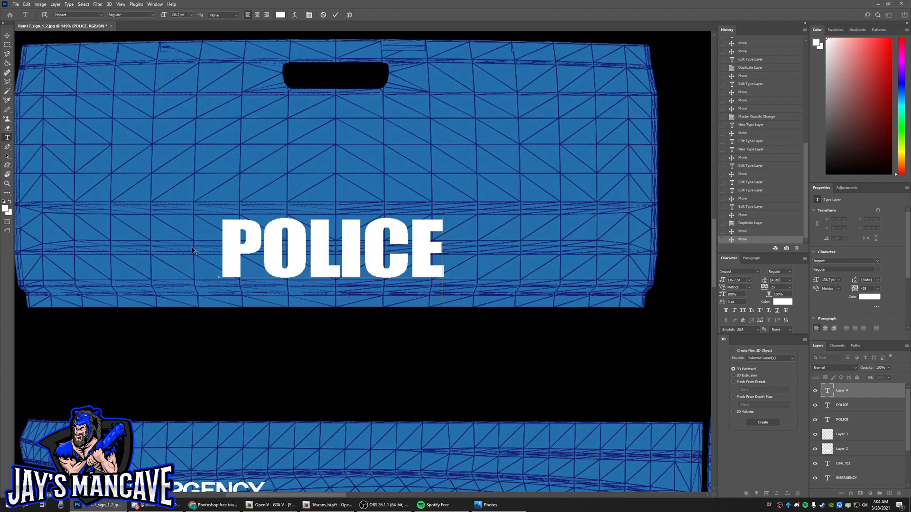
key(ctrl)
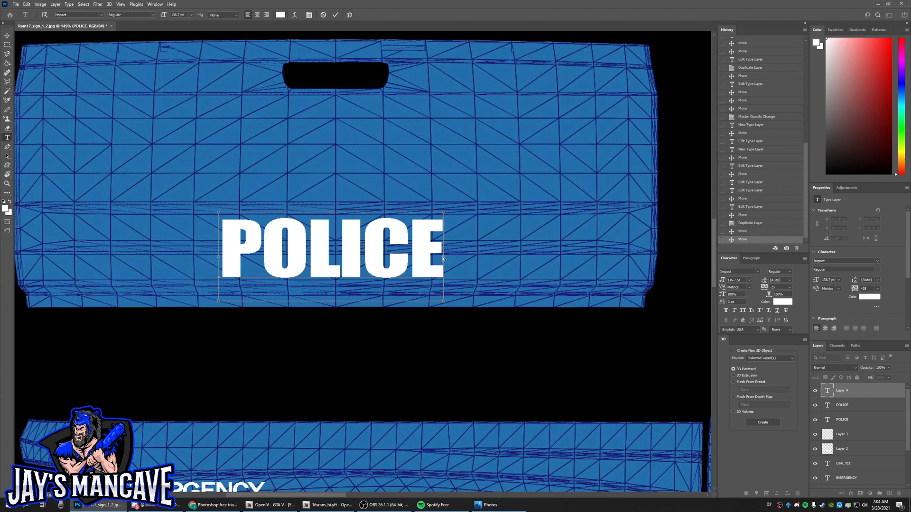
drag(444, 302, 479, 303)
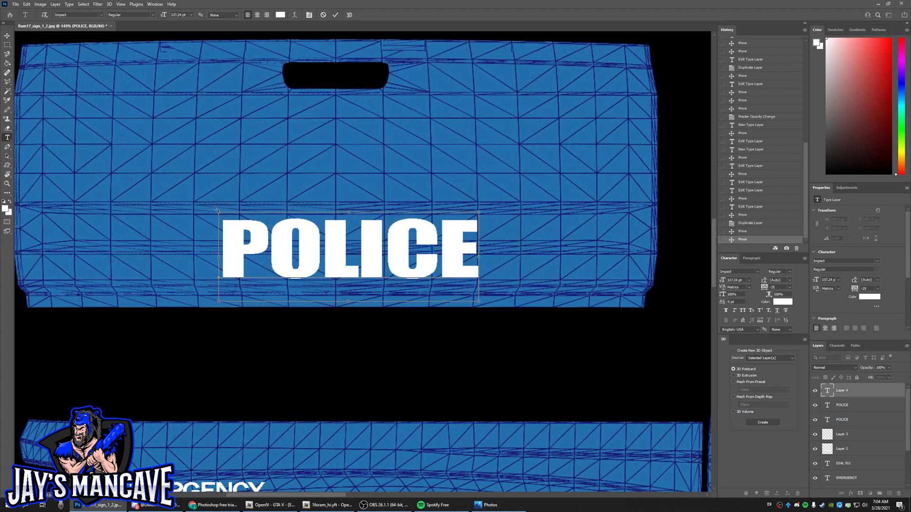
drag(216, 209, 191, 212)
key(ctrl+Return)
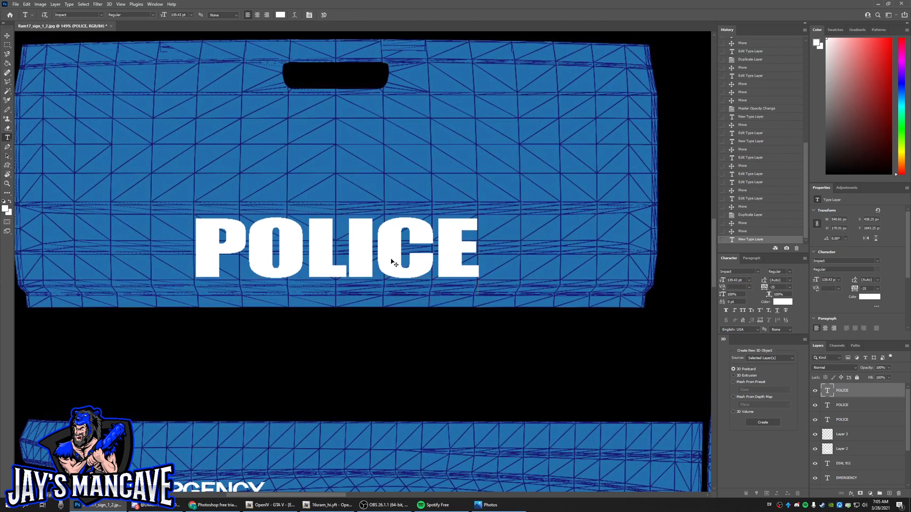
ctrl+drag(384, 257, 437, 268)
key(z)
key(t)
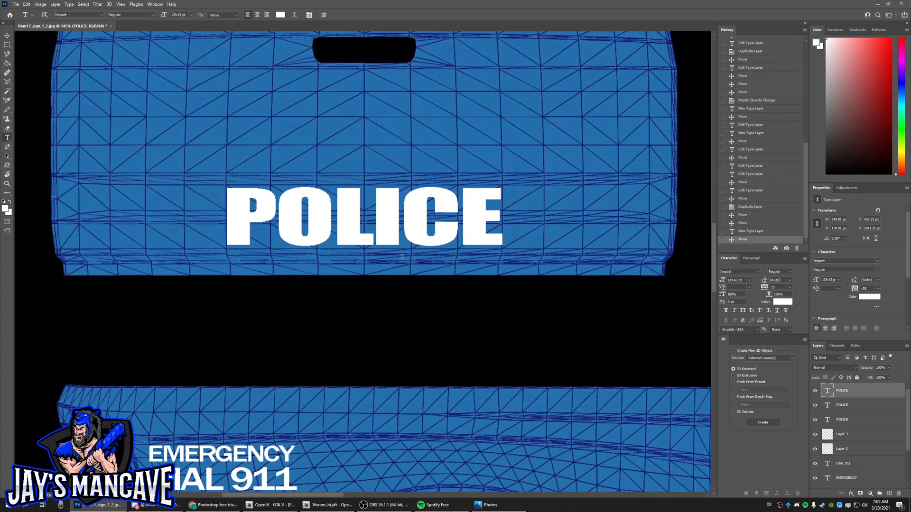
click(386, 231)
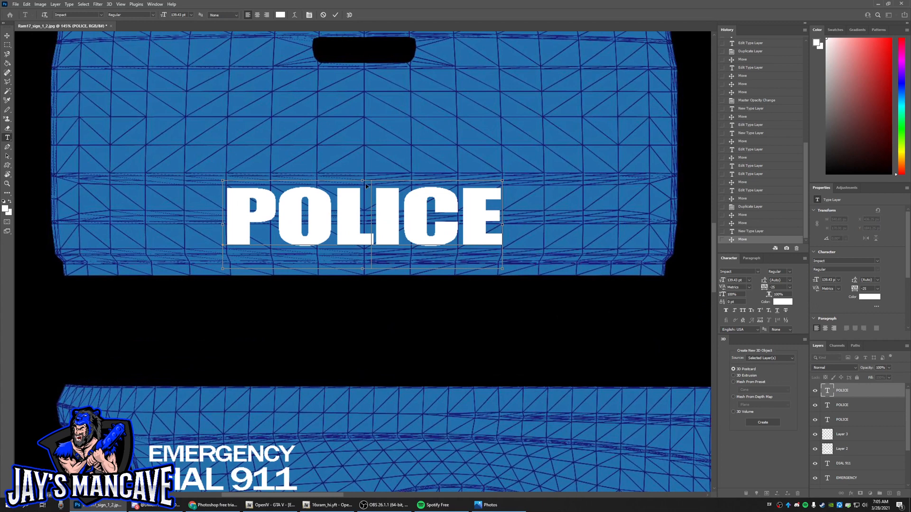
text(ZZ)
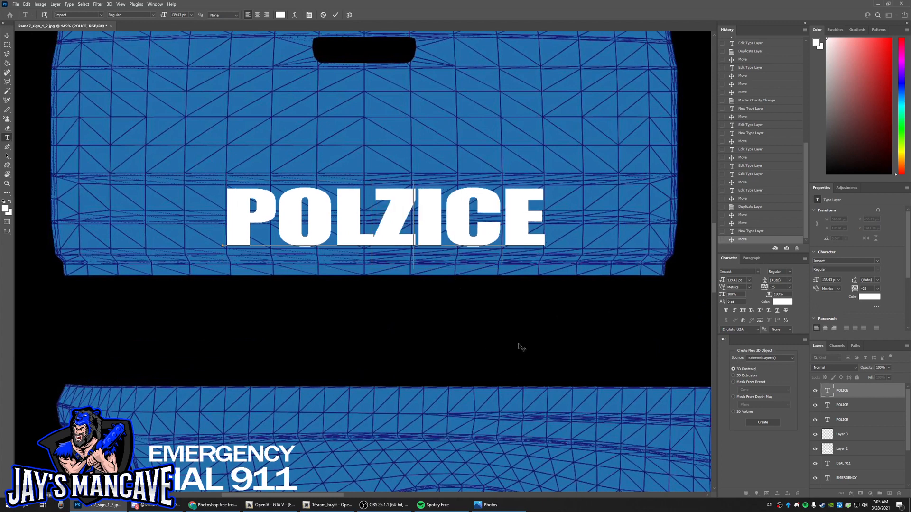
key(BackSpace)
key(BackSpace)
click(520, 342)
drag(519, 343, 436, 357)
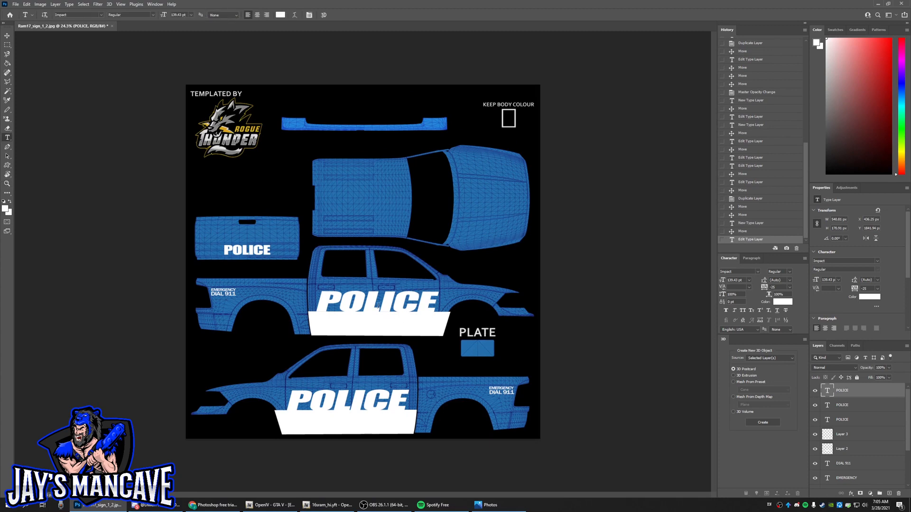
Slant the tailgate POLICE lettering to the right and re-centre it on the lower tailgate, checking the badge and light positions on the truck model.
drag(230, 238, 277, 226)
click(332, 307)
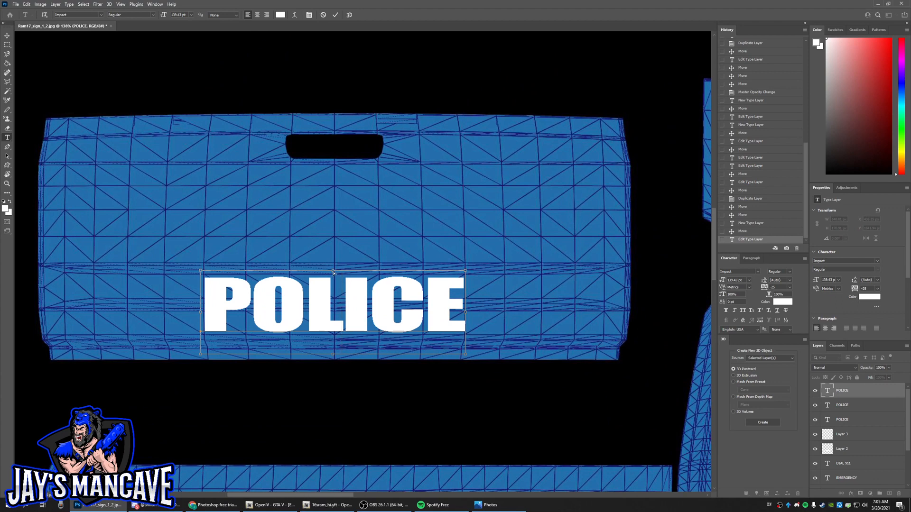
drag(333, 272, 355, 274)
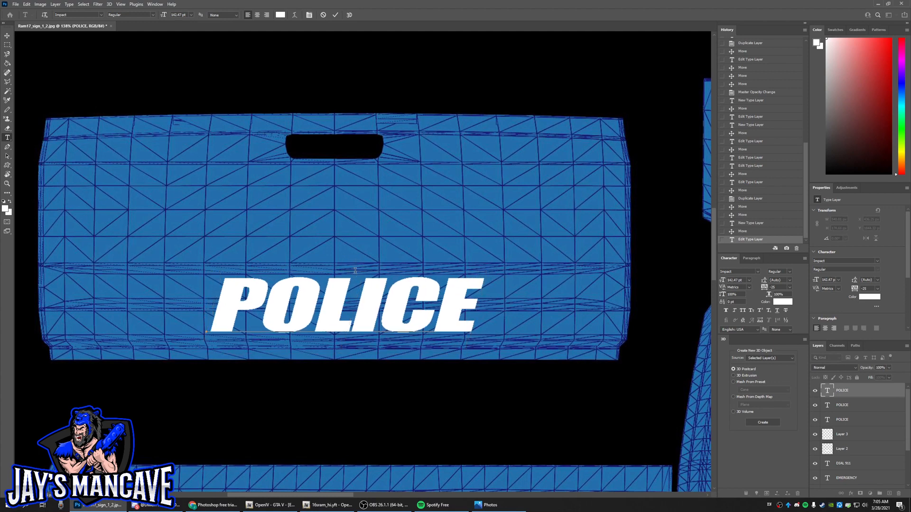
drag(339, 322, 331, 324)
click(346, 505)
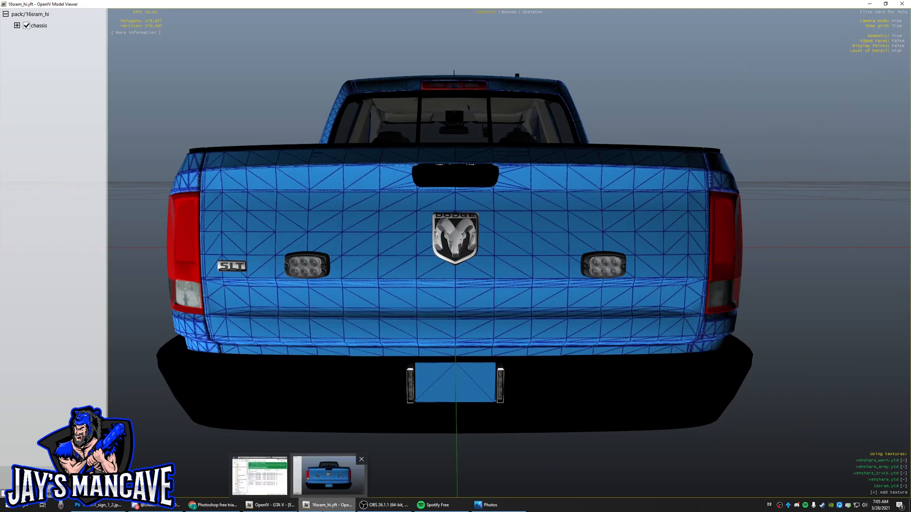
click(328, 504)
drag(220, 326, 219, 324)
key(ctrl+Return)
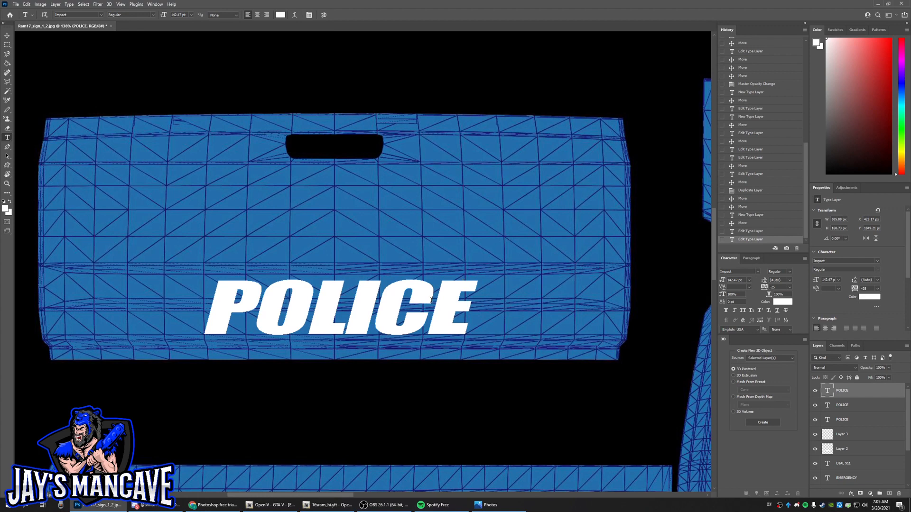
Narrow the slanted tailgate POLICE text slightly from its right side.
click(481, 312)
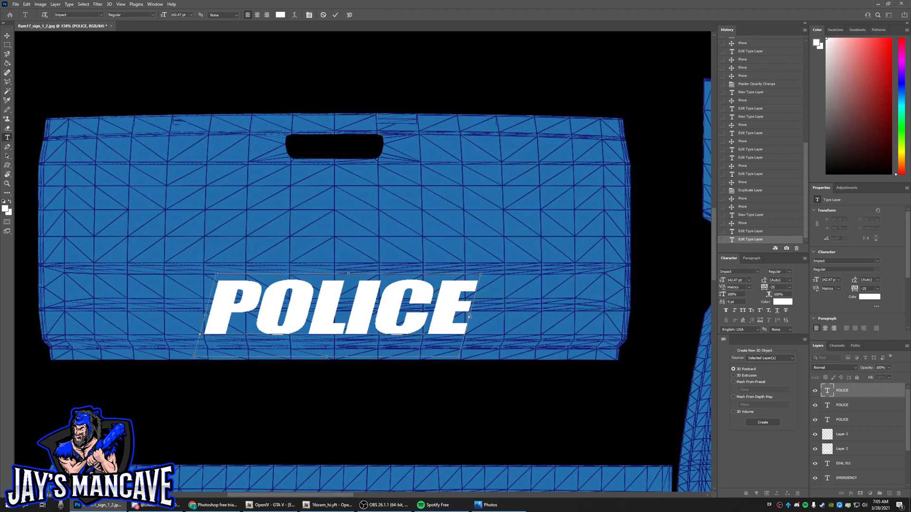
drag(468, 317, 456, 316)
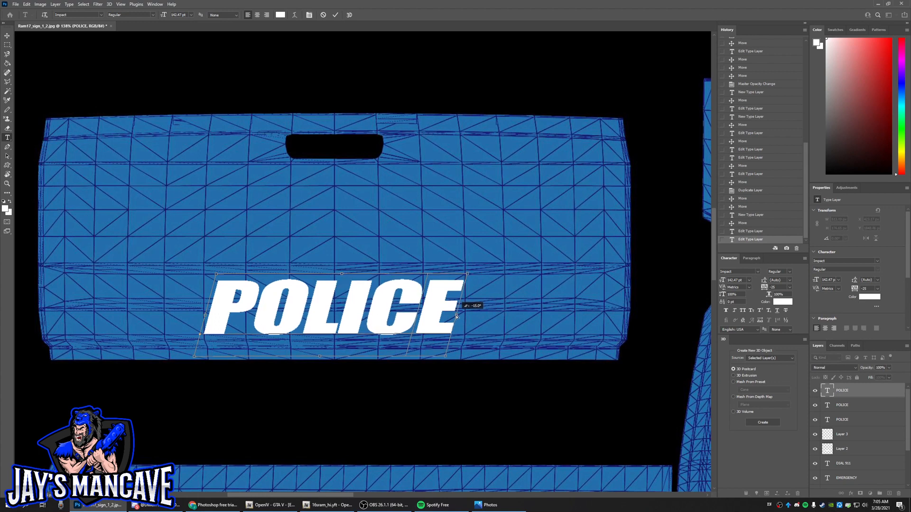
key(Return)
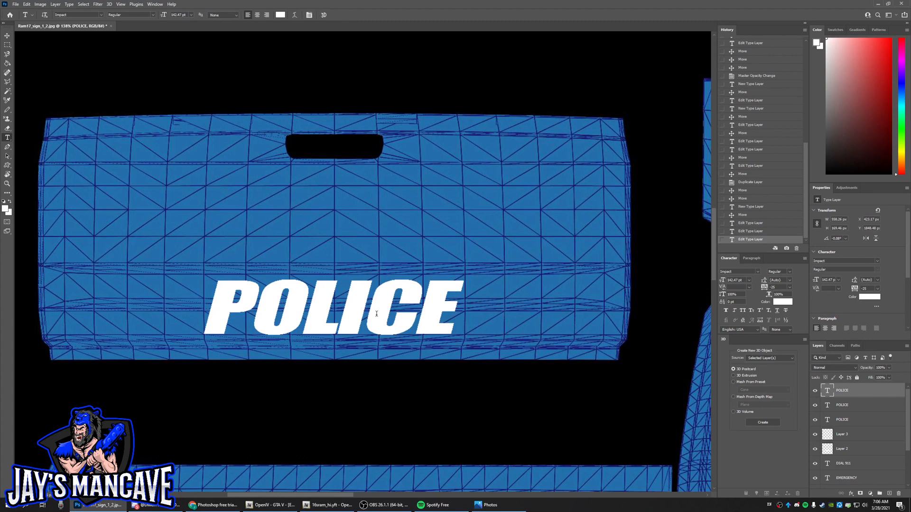
Set the tailgate POLICE text's tracking to -10.
key(ctrl+minus)
key(ctrl+minus)
key(ctrl+minus)
key(ctrl+minus)
key(ctrl+minus)
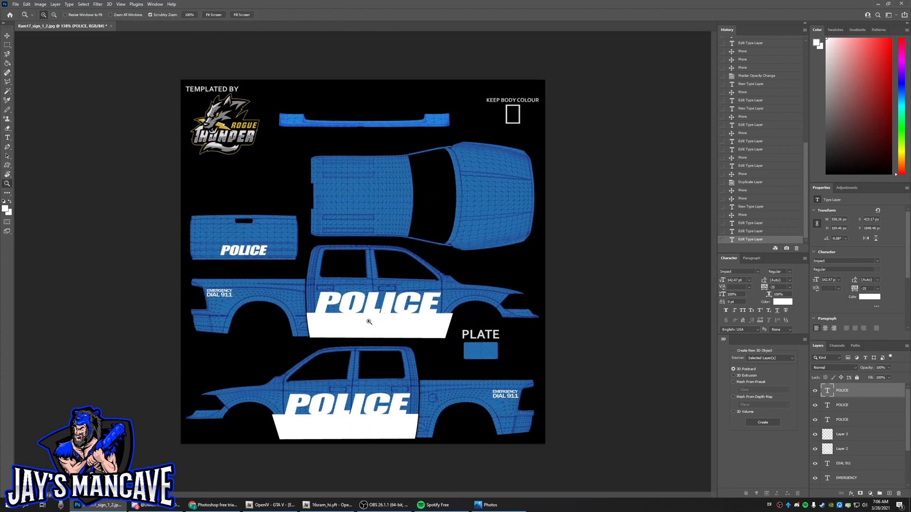
key(ctrl+space)
drag(236, 260, 294, 259)
key(ctrl+space)
drag(415, 236, 386, 236)
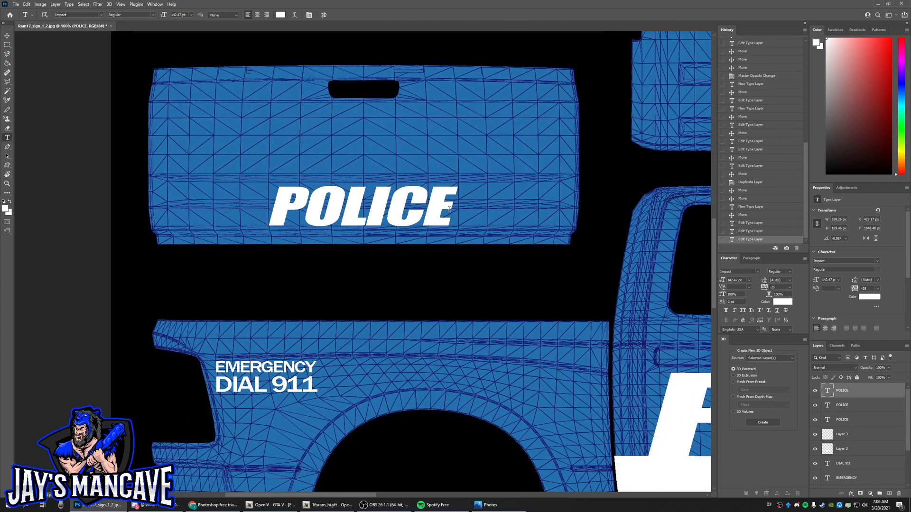
double_click(422, 219)
click(878, 288)
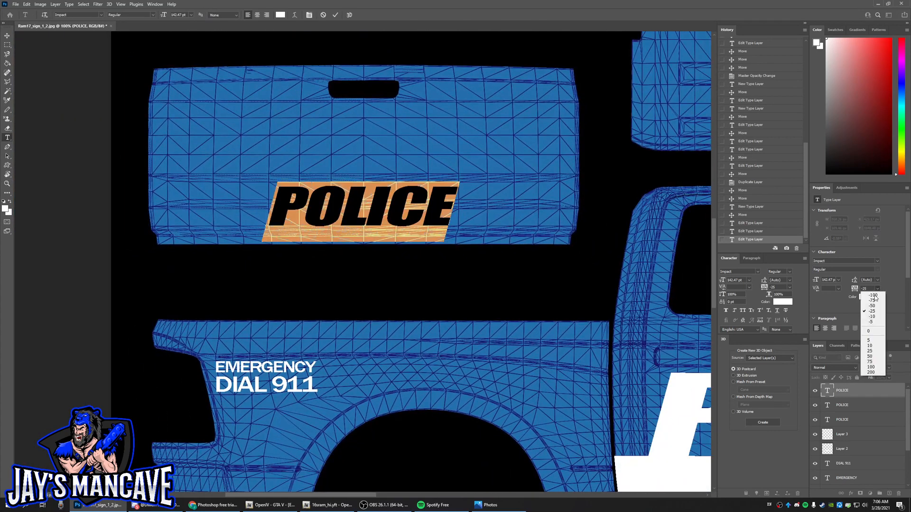
click(871, 315)
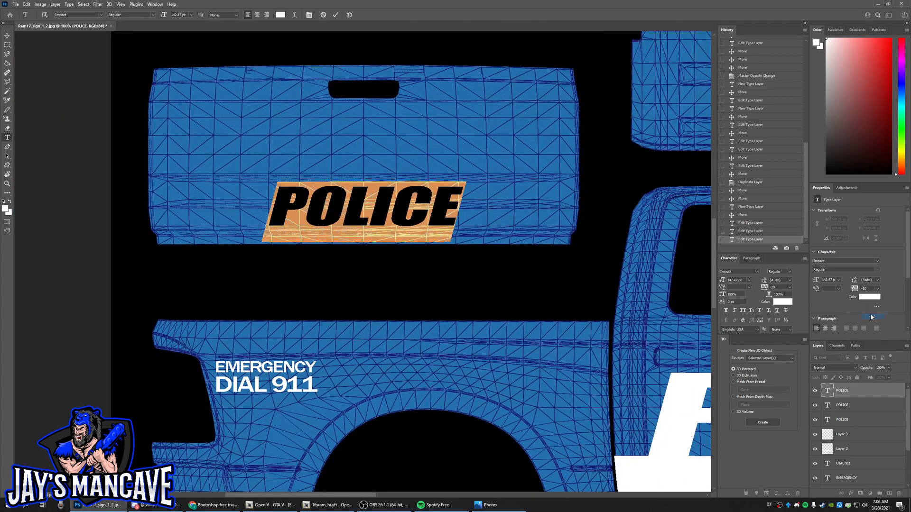
Reduce the tailgate POLICE text's width and height to about 126 pt and adjust its position on the lower tailgate.
click(441, 216)
drag(460, 214, 455, 214)
drag(369, 183, 370, 186)
key(Return)
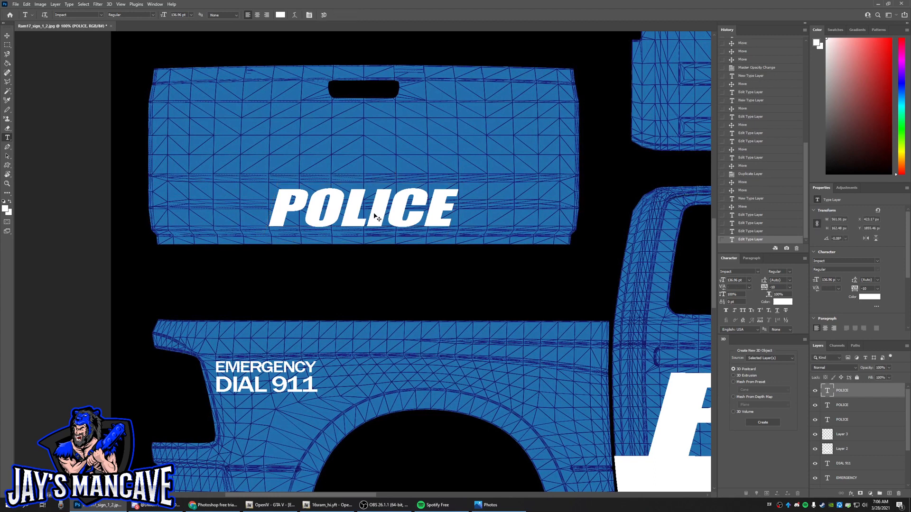
drag(369, 186, 355, 209)
key(Return)
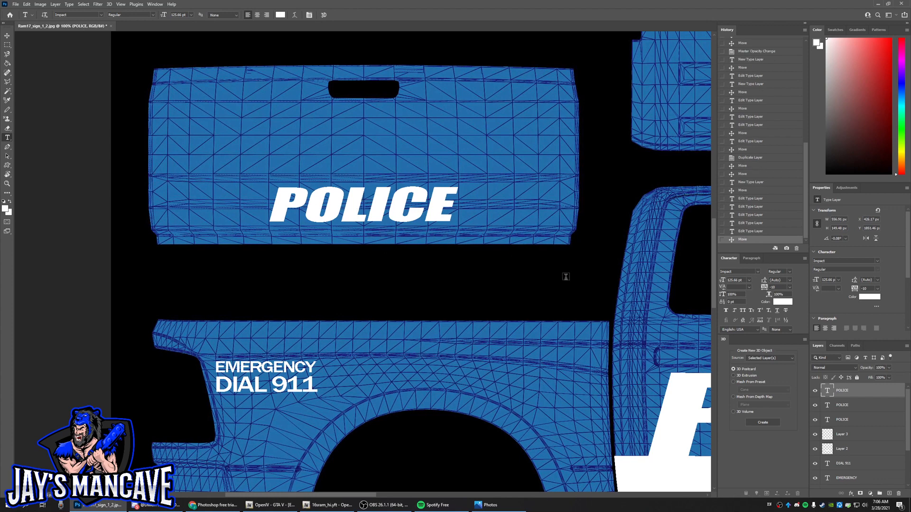
Raise the black Layer 1 to 100% opacity to inspect the tailgate lettering, and lower it again until the wireframe shows through.
ctrl+click(553, 278)
click(890, 368)
drag(878, 378, 906, 378)
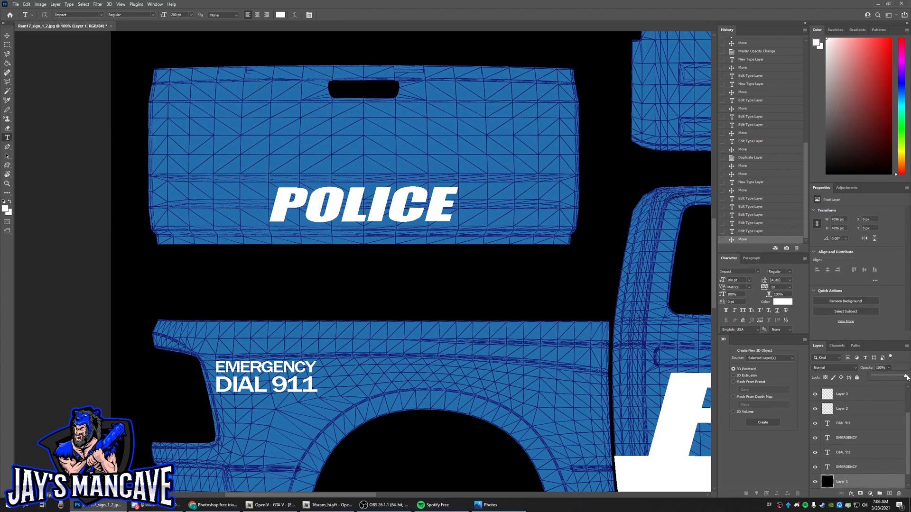
key(z)
drag(393, 255, 360, 255)
drag(219, 249, 267, 241)
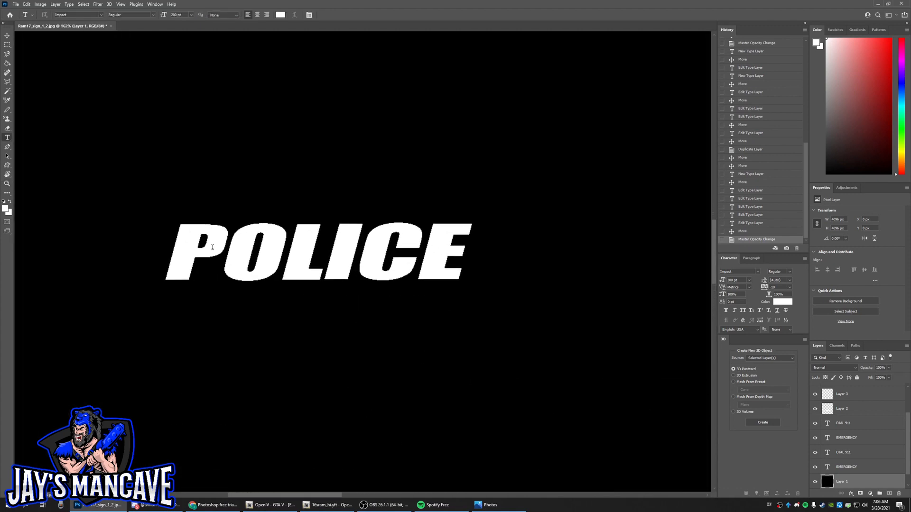
drag(400, 344, 372, 318)
key(z)
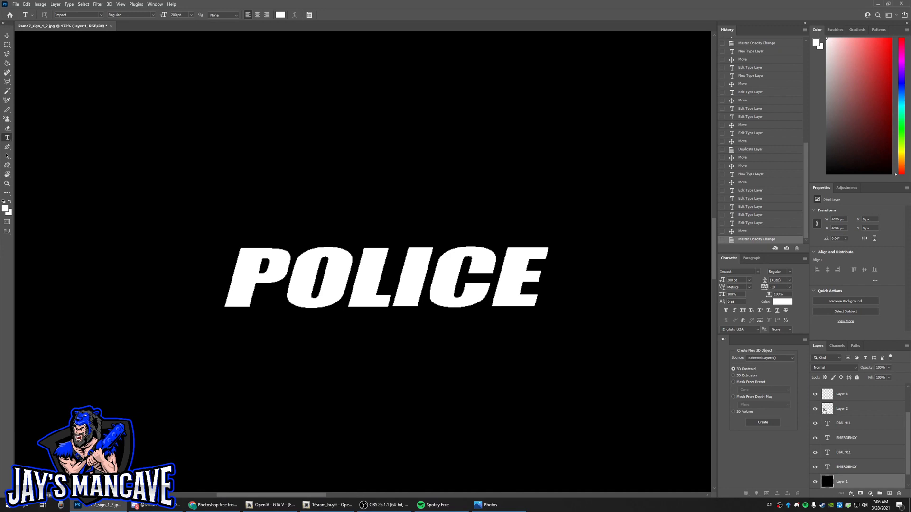
click(888, 368)
mouse_move(886, 377)
mouse_down()
mouse_move(859, 378)
mouse_move(877, 377)
mouse_up()
Add a 4 px outside stroke in black (000000) to the tailgate POLICE layer.
ctrl+click(442, 278)
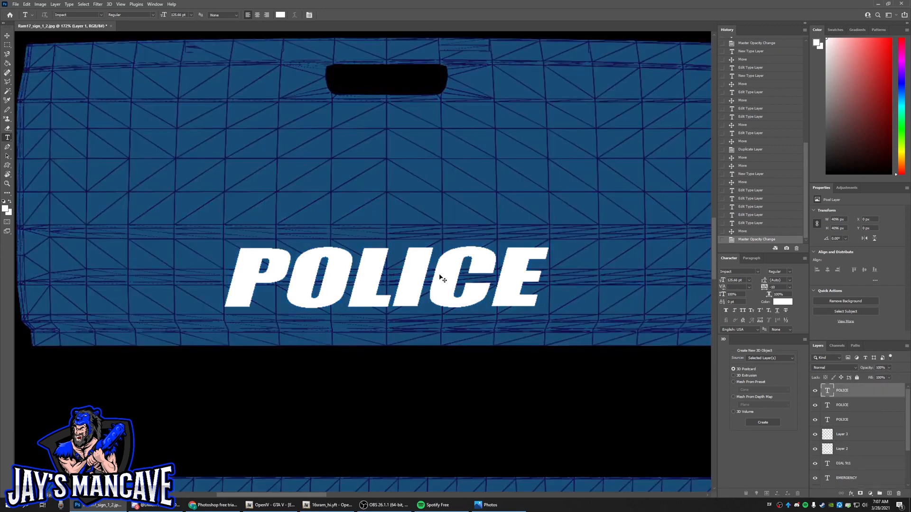
right_click(853, 391)
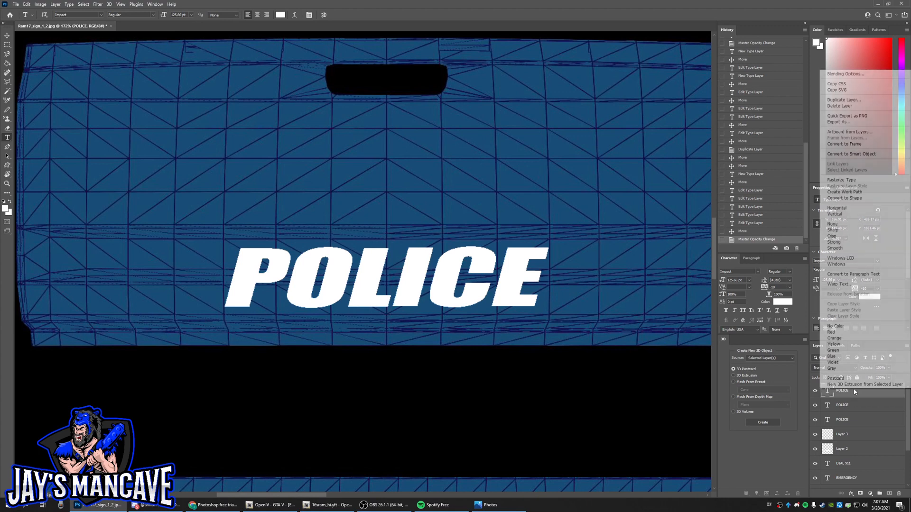
click(853, 75)
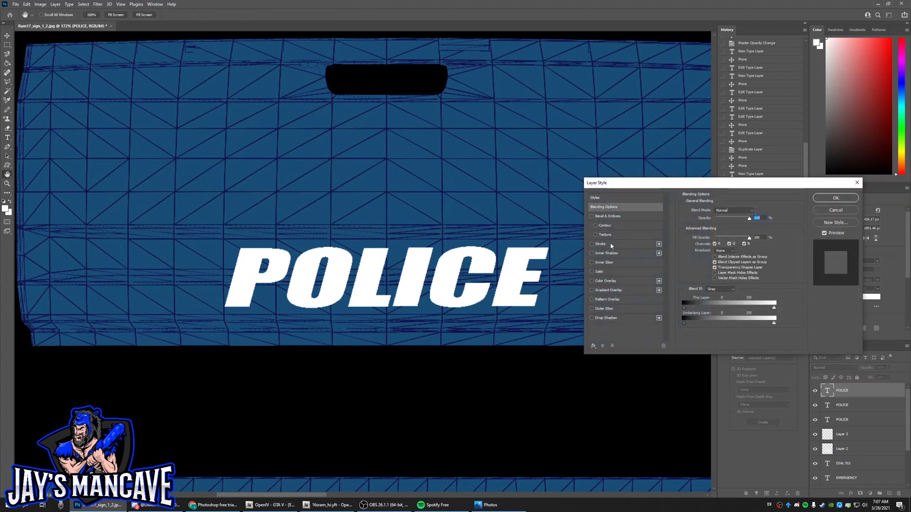
click(601, 244)
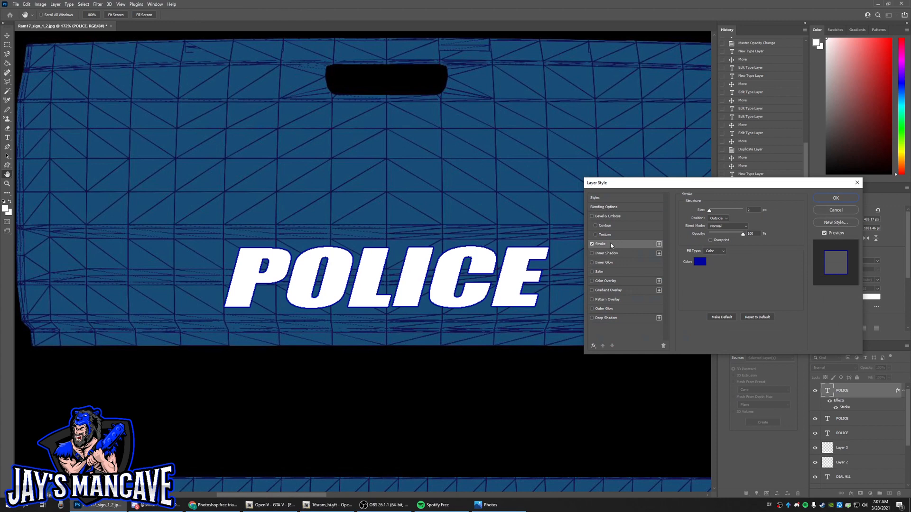
click(703, 262)
drag(592, 208, 423, 334)
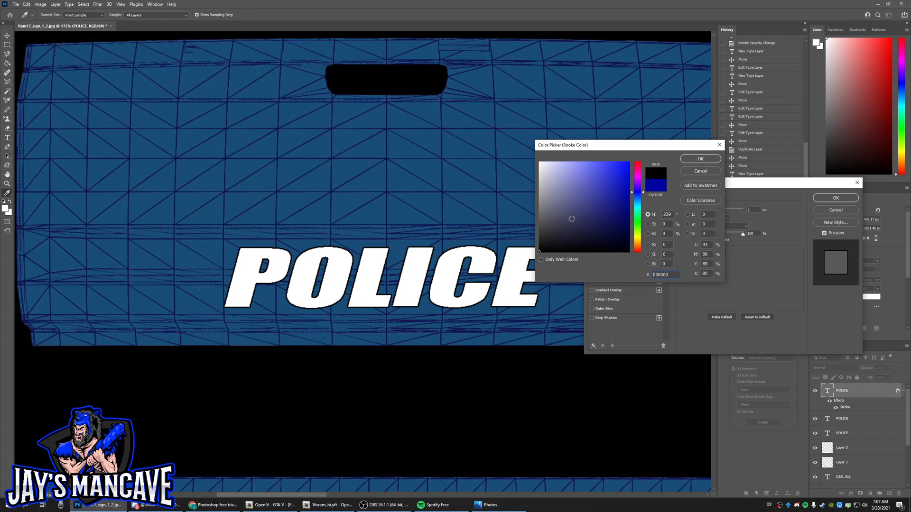
click(701, 161)
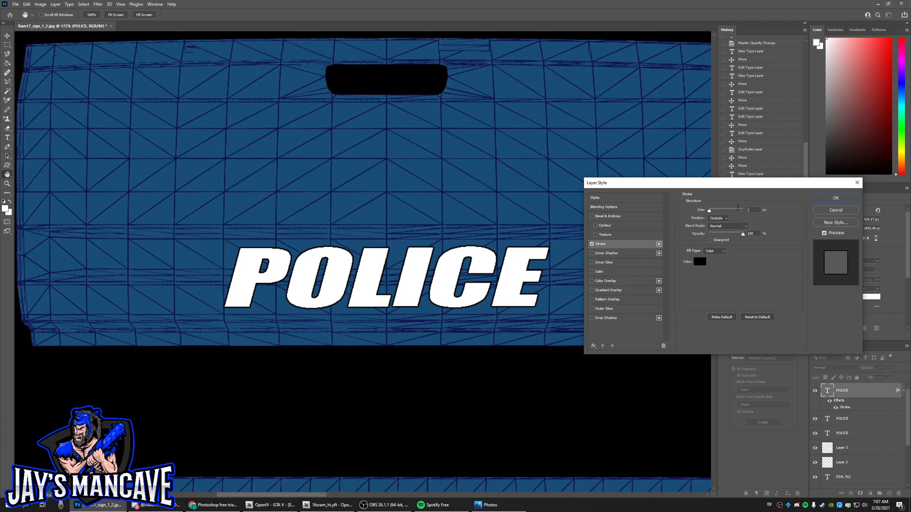
drag(753, 212, 729, 211)
text(4)
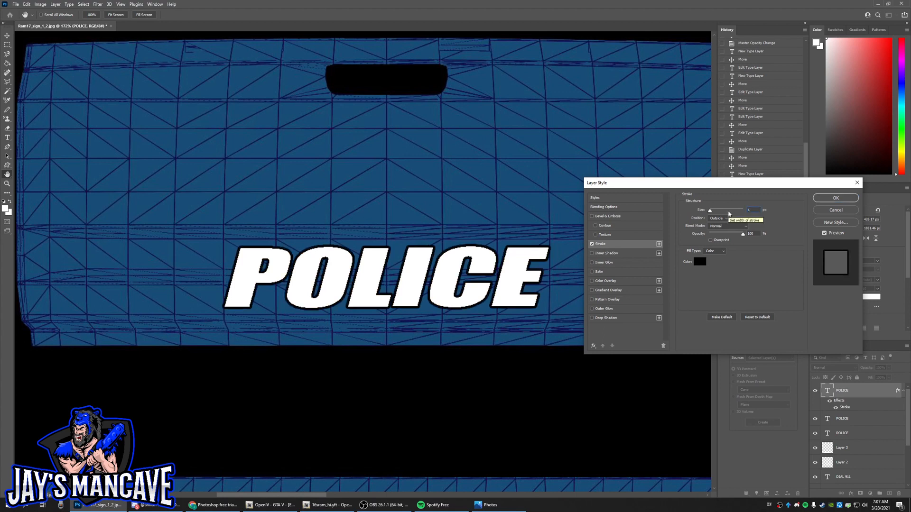
key(Return)
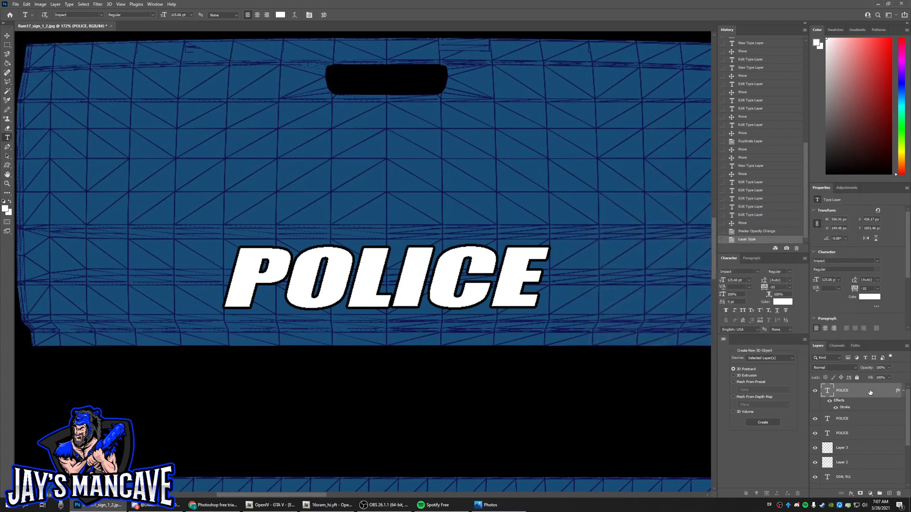
Add a drop shadow to the tailgate POLICE layer and change its colour to white.
right_click(871, 392)
click(850, 74)
click(602, 244)
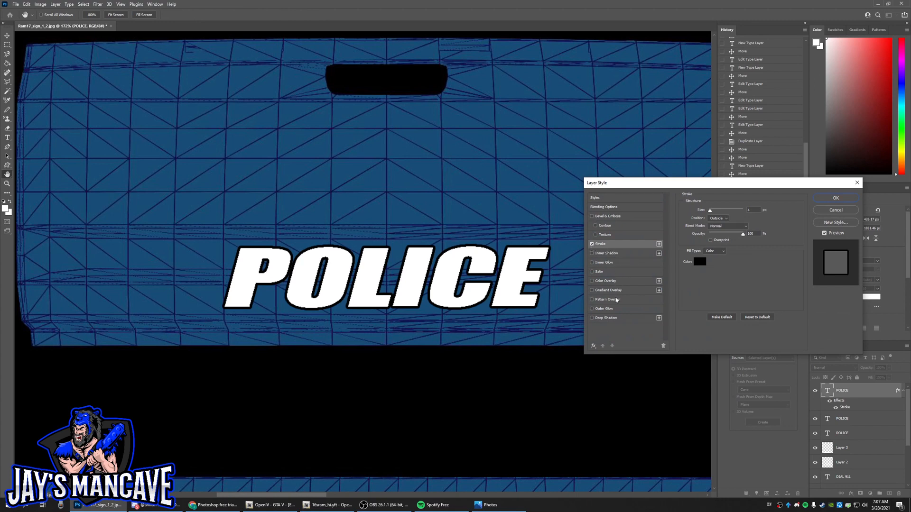
click(607, 318)
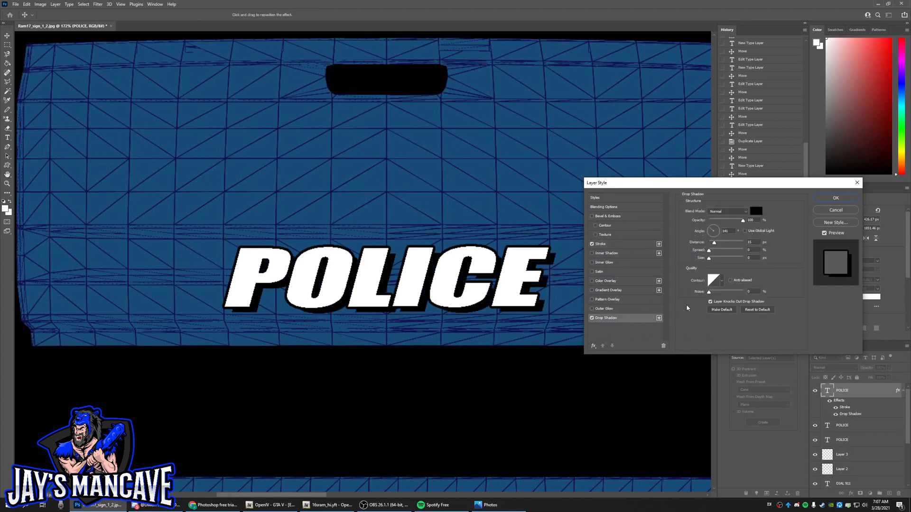
click(756, 210)
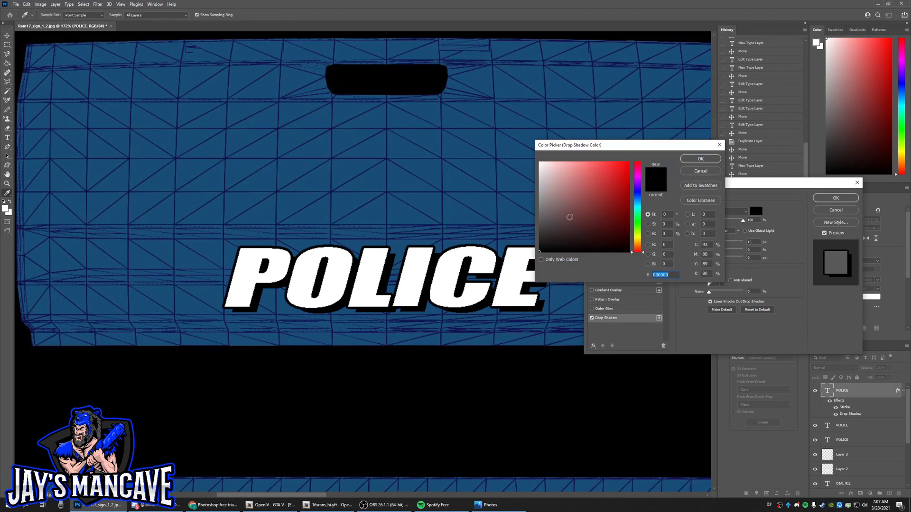
click(540, 163)
click(700, 159)
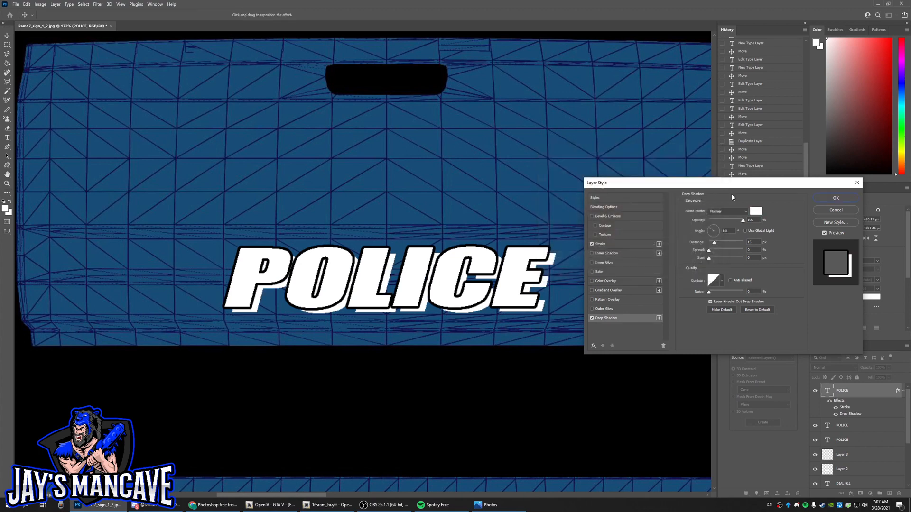
Try a 90° angle for the tailgate lettering's drop shadow, with several distances from 10 px down to 6 px.
drag(714, 245, 713, 246)
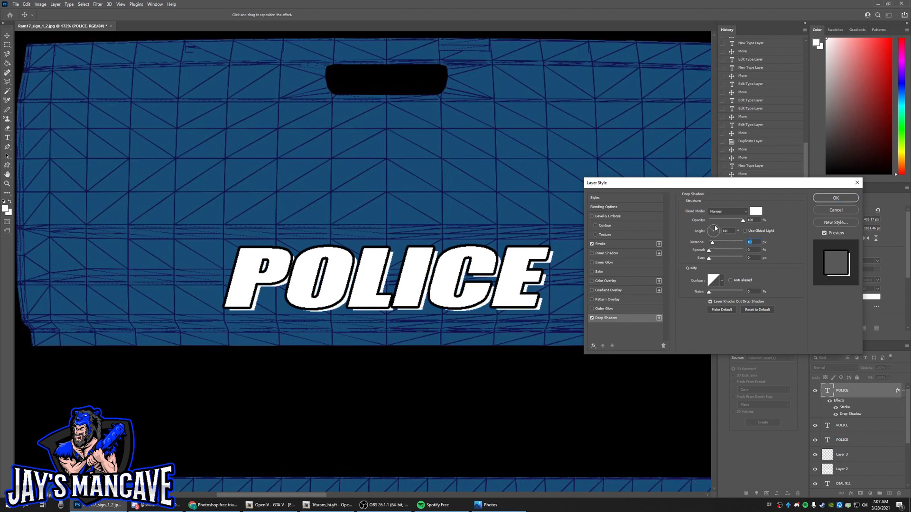
click(706, 231)
text(90)
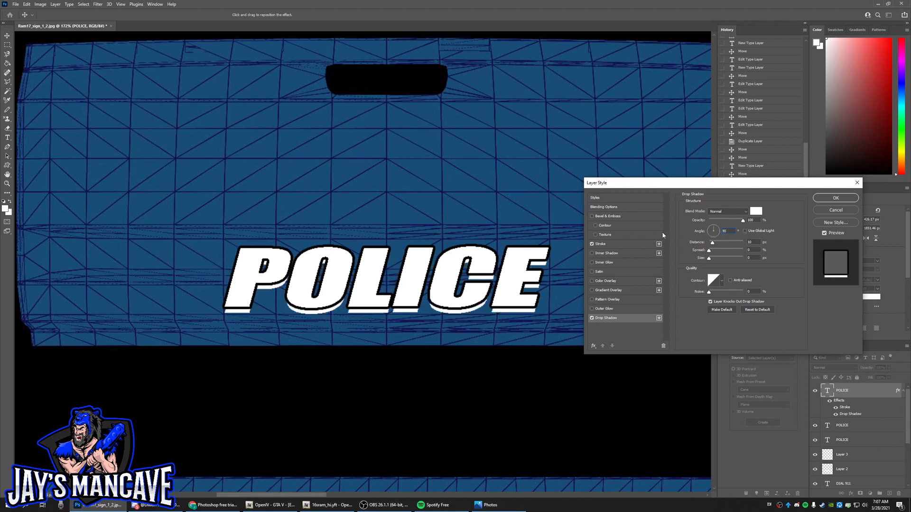
drag(715, 245, 712, 245)
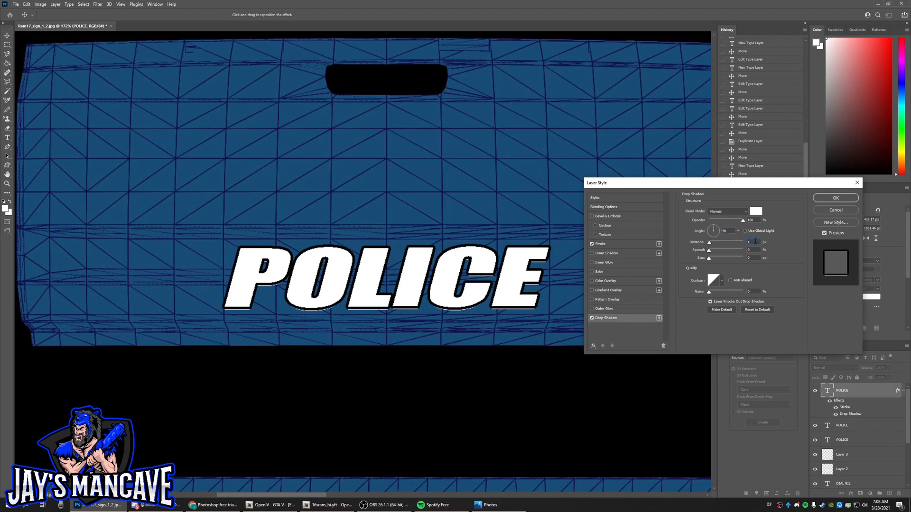
key(BackSpace)
text(5)
key(BackSpace)
text(151)
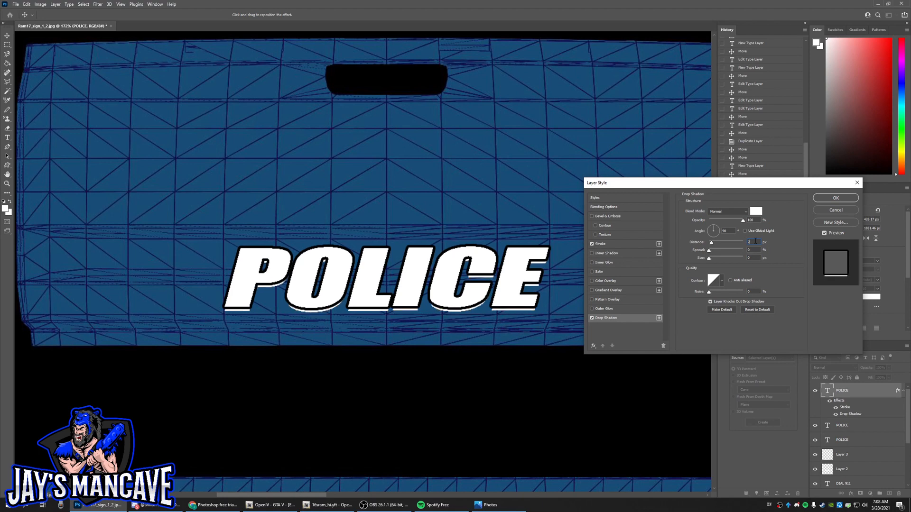
text(6)
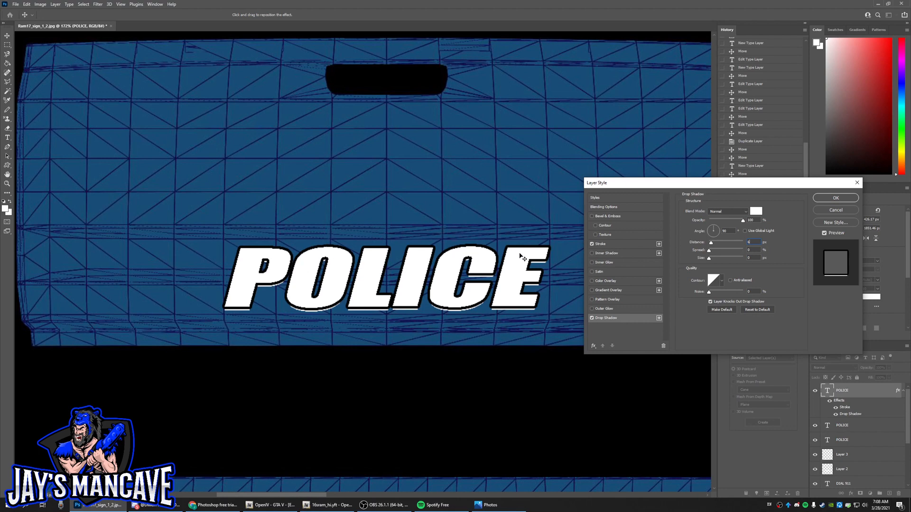
Try other light angles for the tailgate POLICE drop shadow, ending at 50°.
click(727, 233)
text(95)
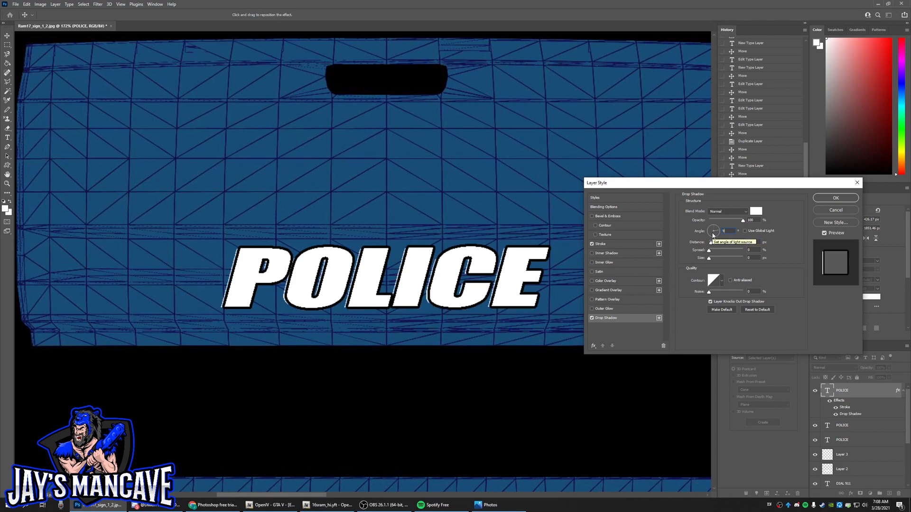
key(BackSpace)
text(85)
key(BackSpace)
key(BackSpace)
text(50)
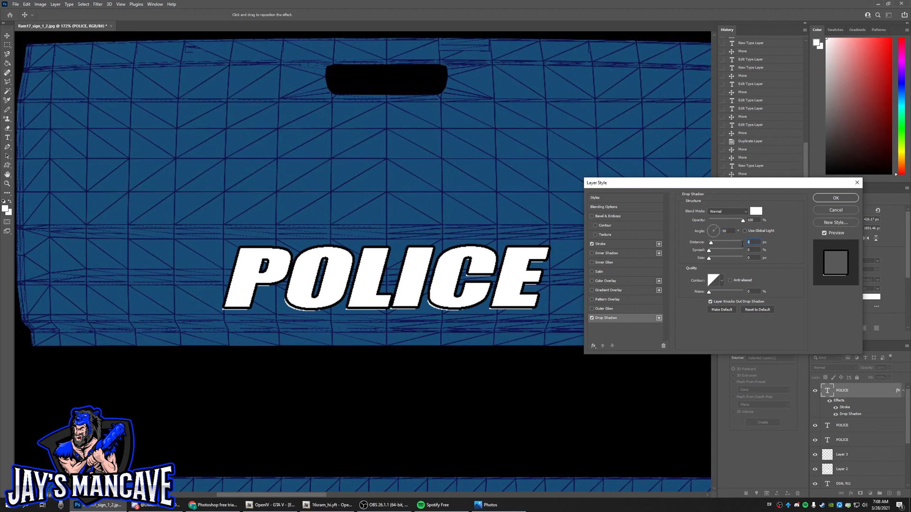
Try longer drop shadow distances of about 10 px or more on the tailgate lettering, combined with shallower light angles.
key(Down)
text(10)
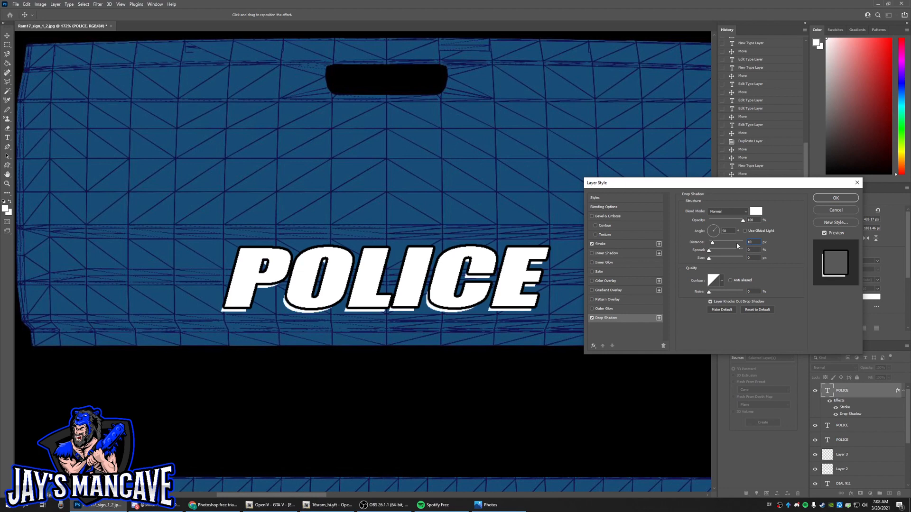
key(Down)
key(Down)
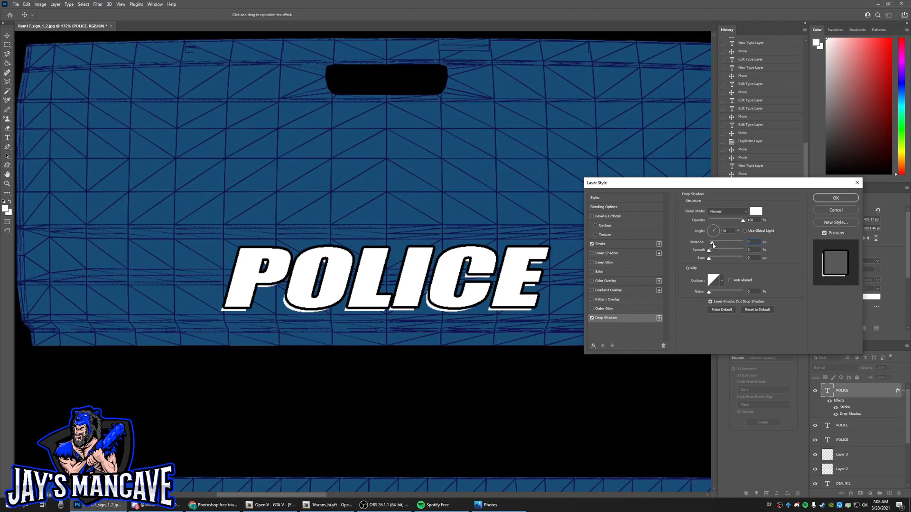
drag(712, 246, 720, 231)
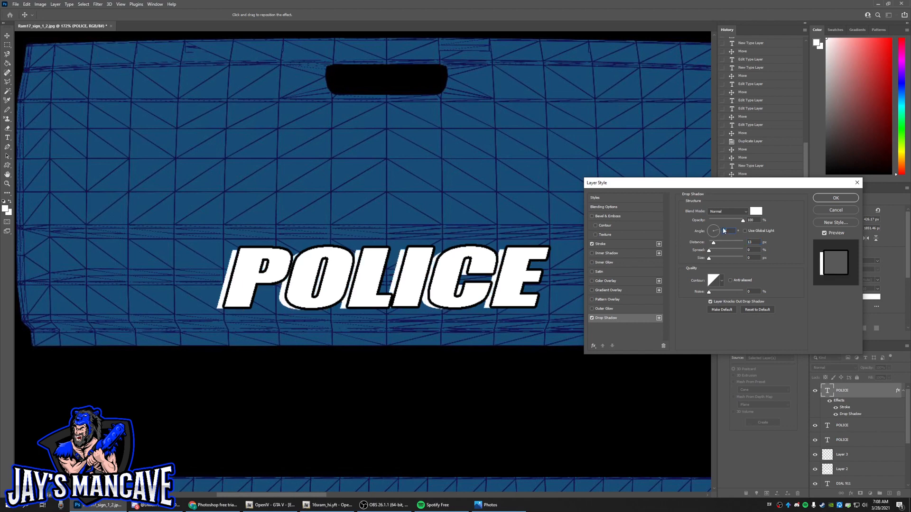
text(25)
mouse_move(719, 229)
mouse_down()
mouse_move(713, 246)
mouse_move(718, 229)
mouse_up()
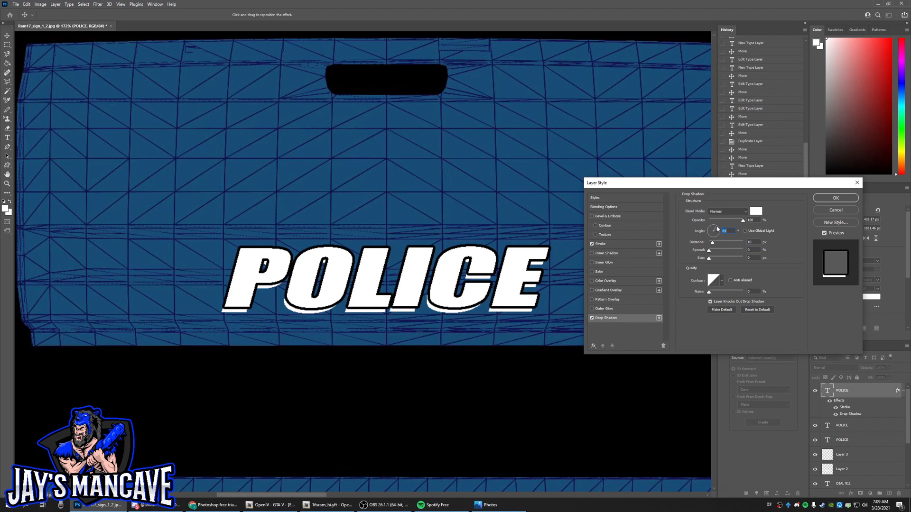
Set the tailgate POLICE drop shadow to a 60° angle and 8 px distance, and apply the layer style.
drag(716, 228, 724, 229)
text(55)
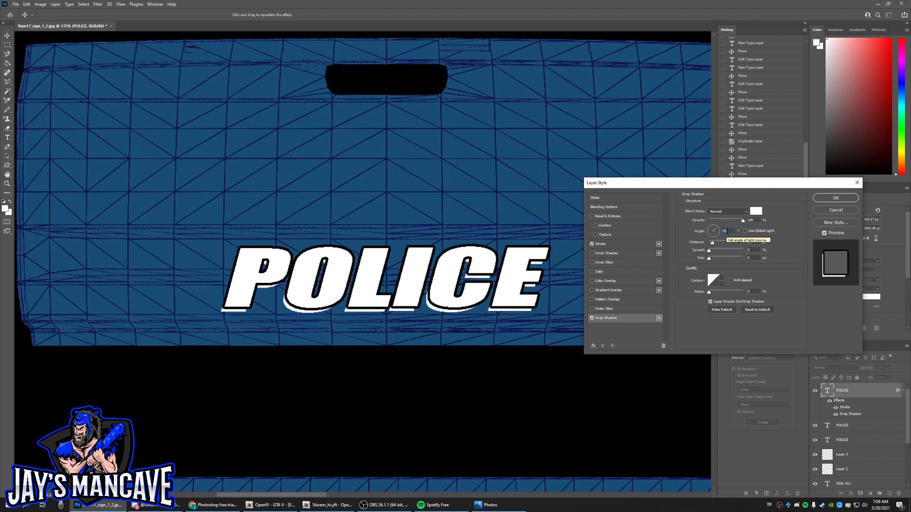
drag(734, 231, 720, 234)
text(60)
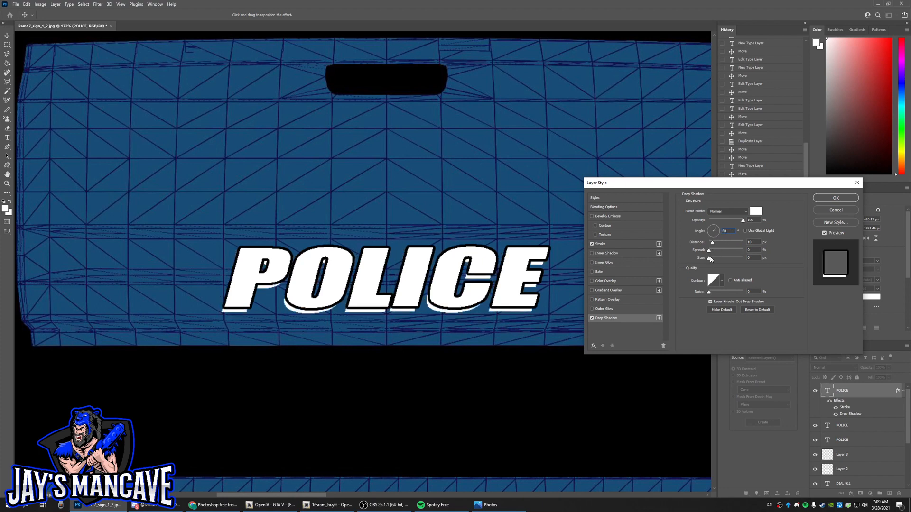
drag(713, 243, 713, 246)
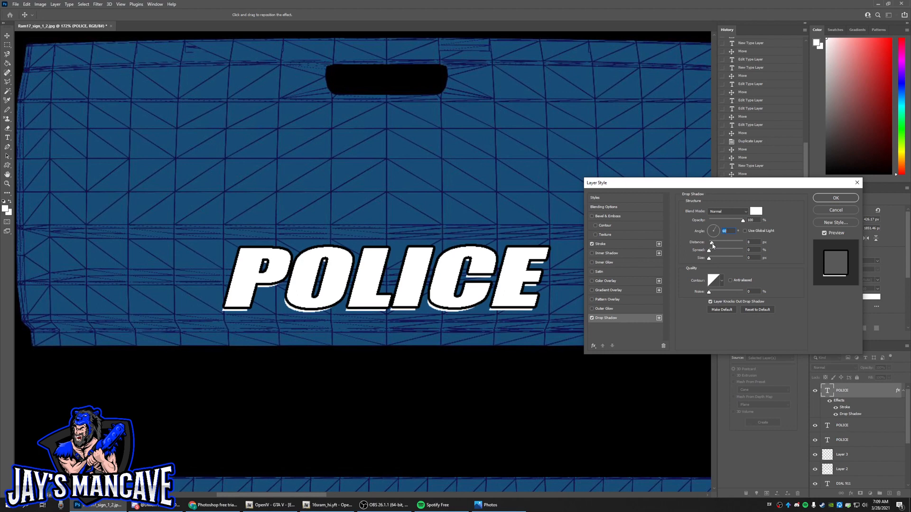
click(836, 198)
Reopen the tailgate POLICE layer's blending options and set its black stroke size to 5 px.
drag(584, 312, 541, 302)
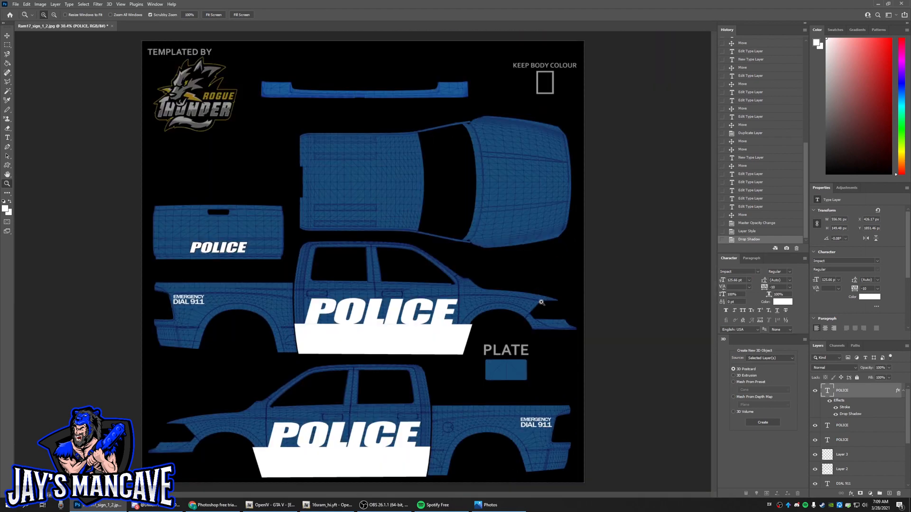
drag(191, 243, 233, 243)
key(t)
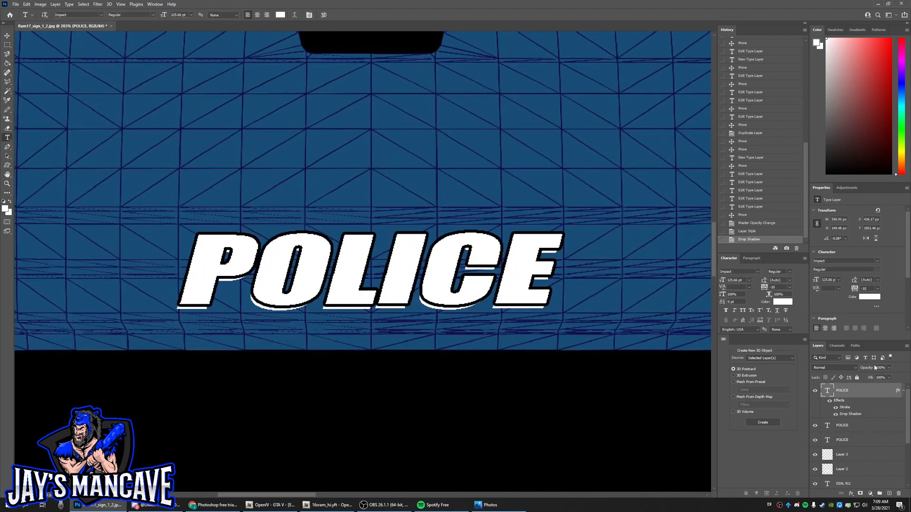
right_click(849, 392)
click(845, 75)
click(601, 244)
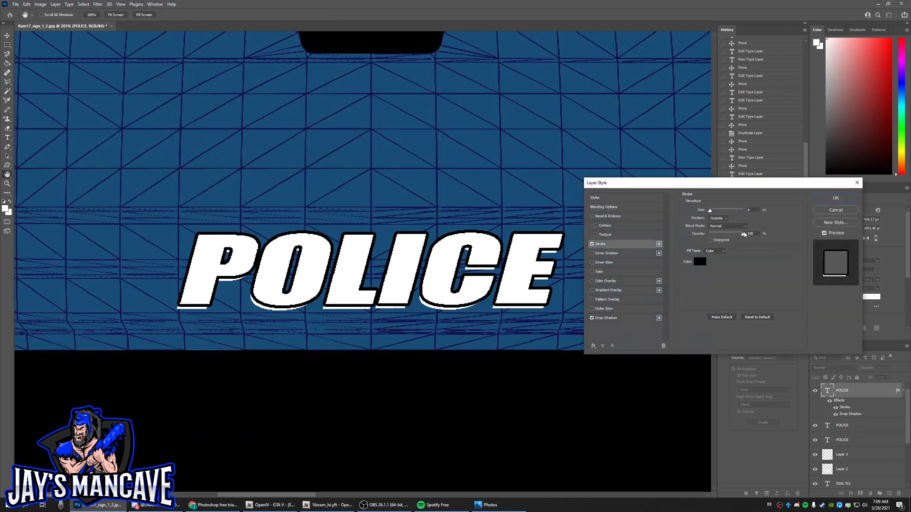
double_click(751, 210)
text(8)
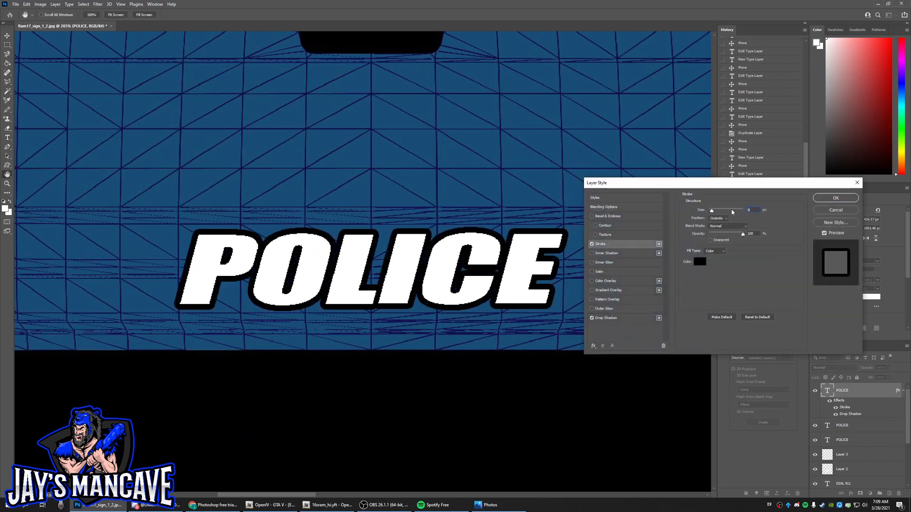
key(BackSpace)
text(7)
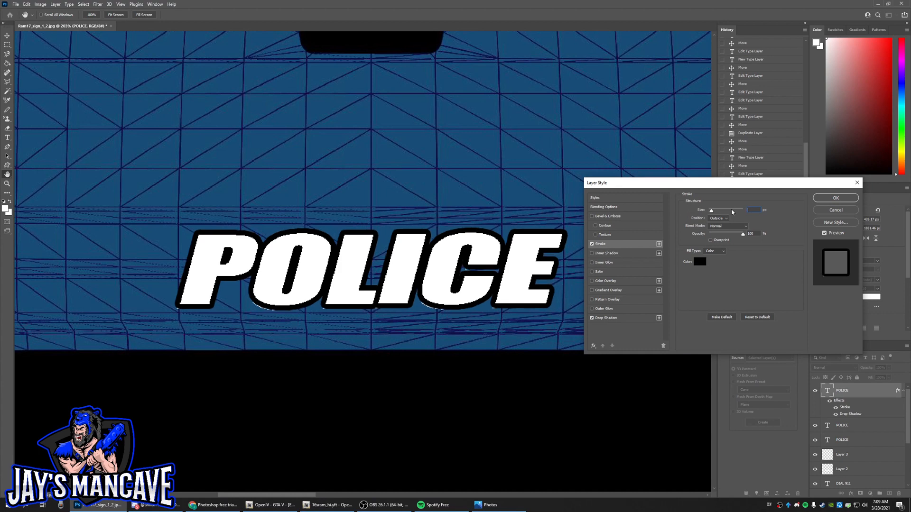
text(6)
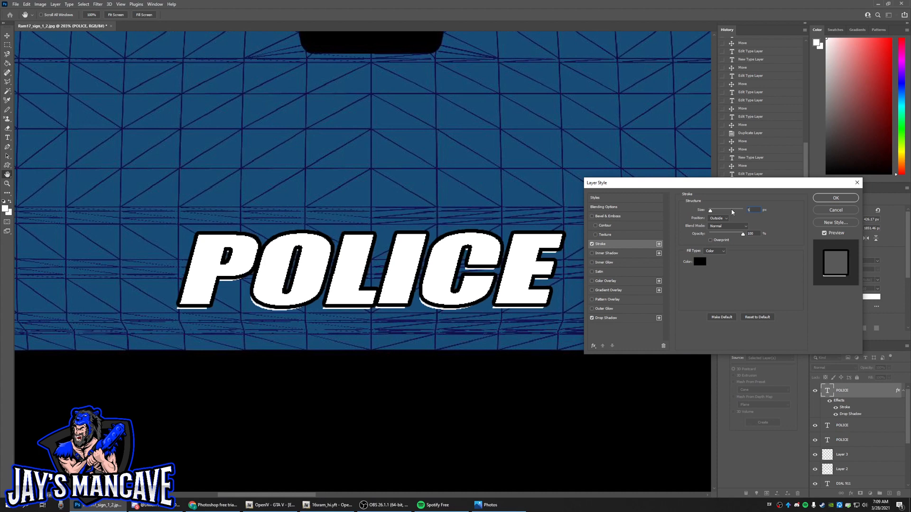
Set the tailgate lettering's drop shadow distance to 9 px and apply the layer style.
click(606, 318)
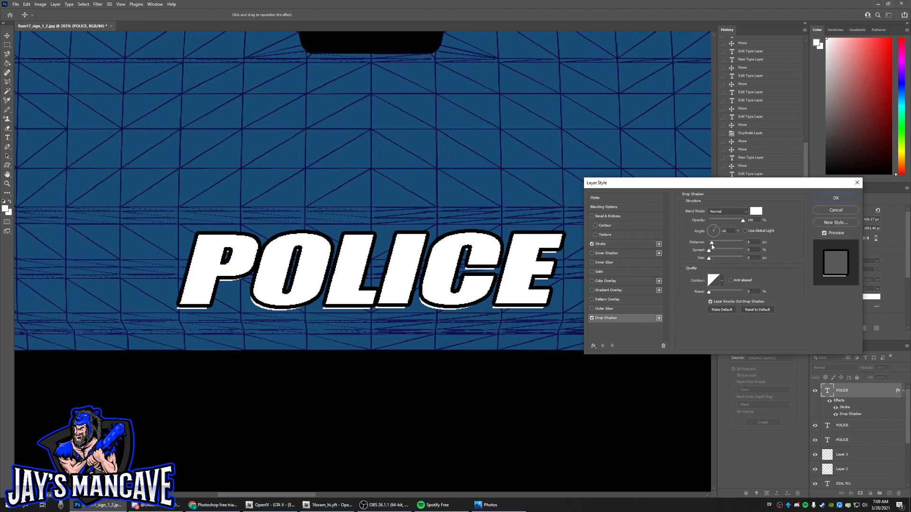
click(744, 242)
text(9)
click(829, 197)
Raise the black Layer 1 to 100% opacity and inspect the tailgate POLICE lettering up close.
key(z)
drag(574, 267, 503, 273)
key(t)
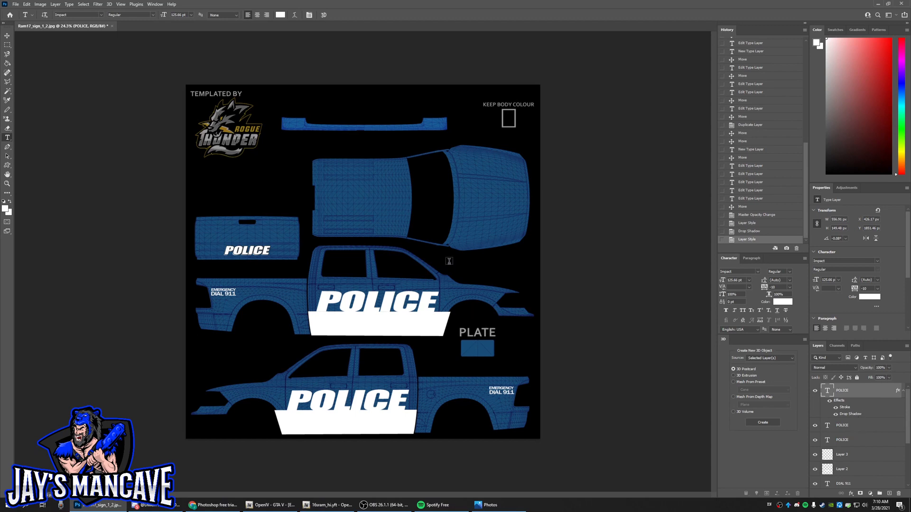
key(z)
ctrl+click(459, 260)
click(889, 369)
drag(885, 378, 906, 378)
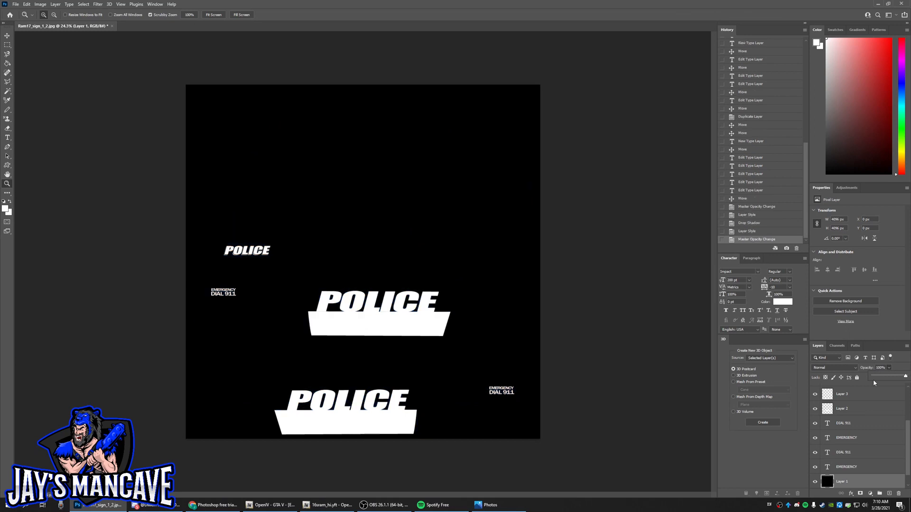
drag(255, 260, 293, 269)
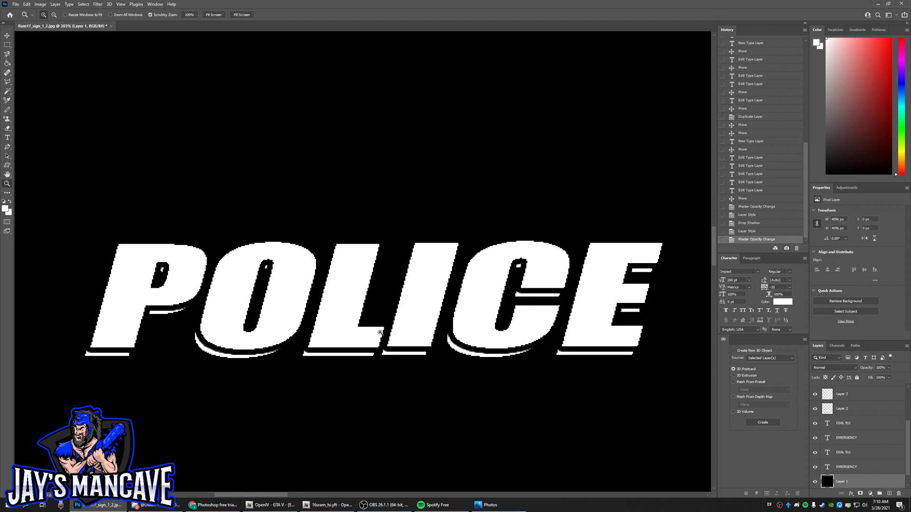
Add a second stroke to the tailgate POLICE layer and set its position to Inside.
scroll(850, 427, up, 3)
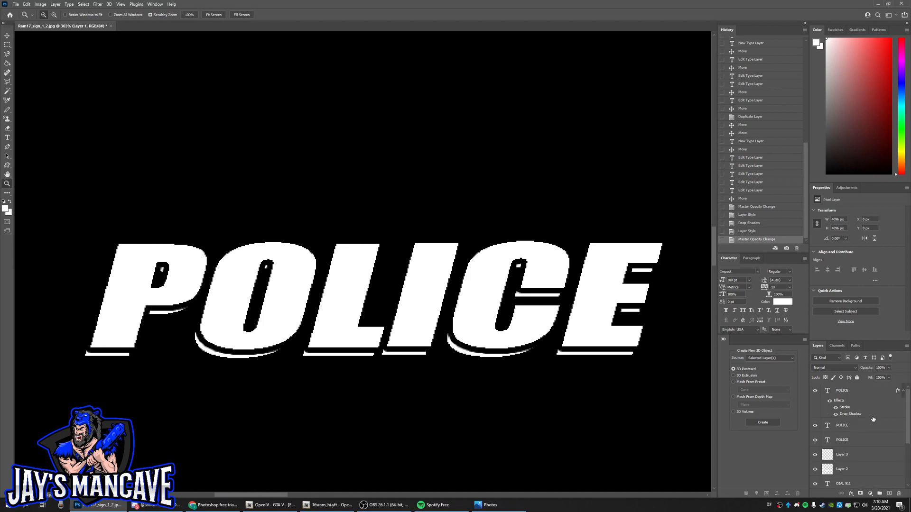
right_click(856, 391)
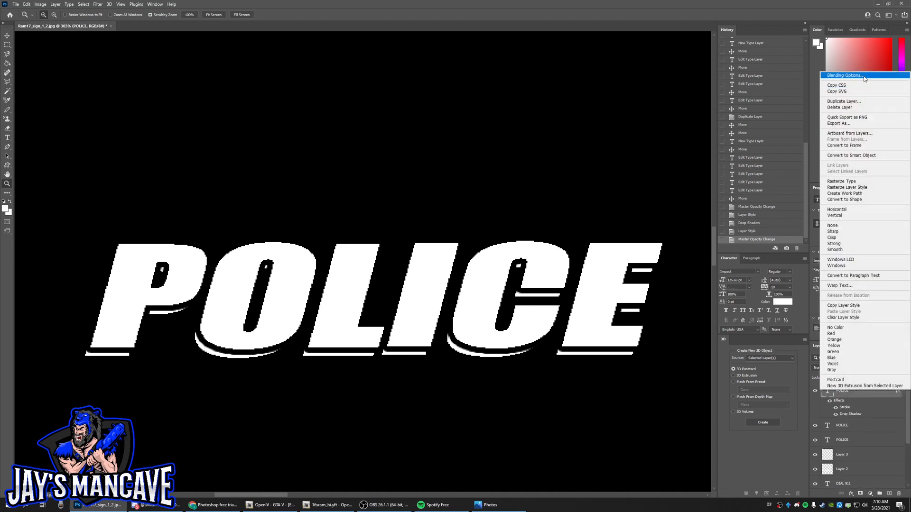
click(846, 75)
click(611, 242)
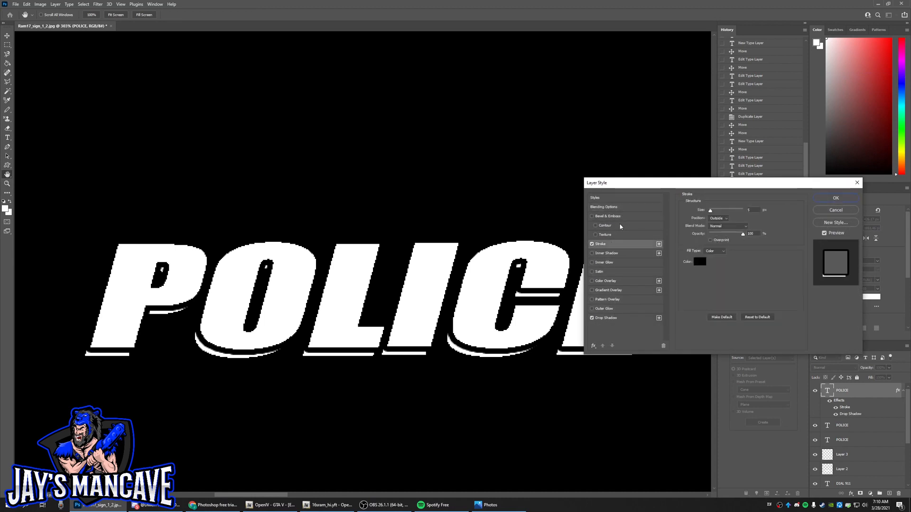
mouse_move(632, 185)
mouse_down()
mouse_move(639, 44)
mouse_move(600, 54)
mouse_up()
click(627, 111)
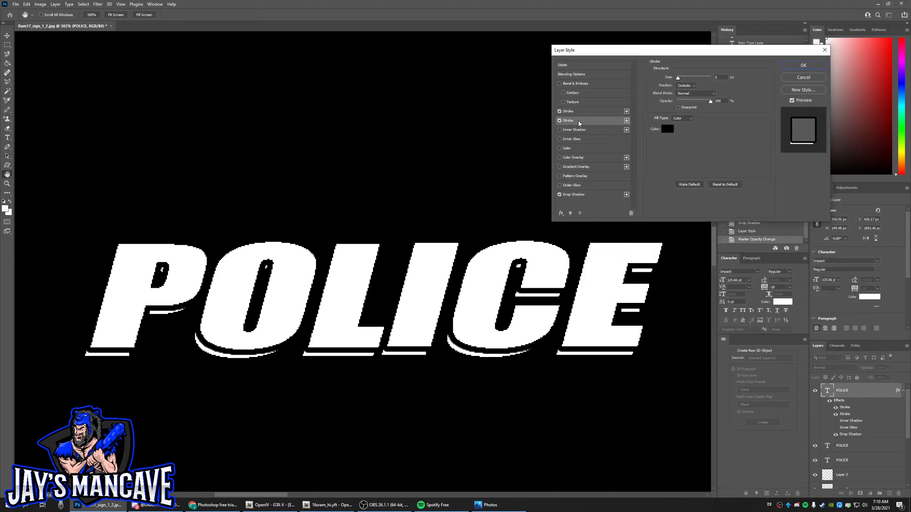
click(695, 86)
click(687, 97)
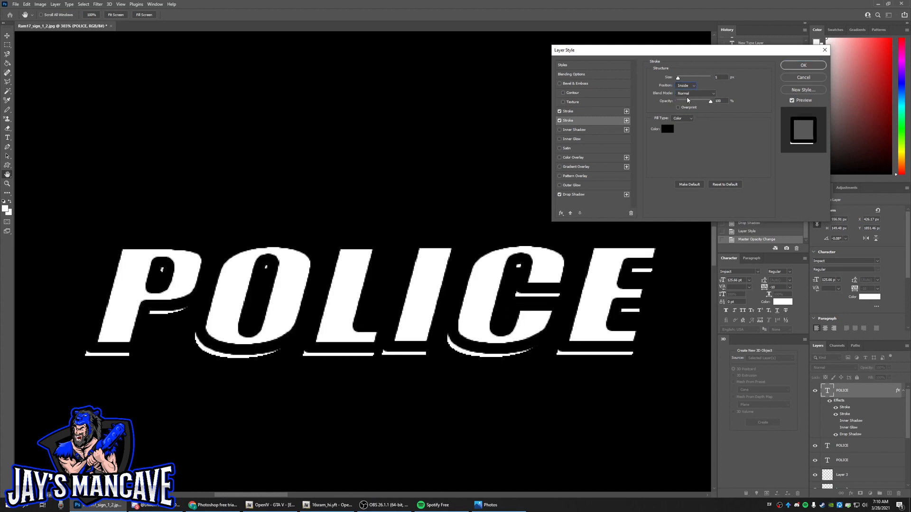
Keep the tailgate POLICE layer's inside stroke black and set its size to 4 px.
click(667, 129)
click(557, 186)
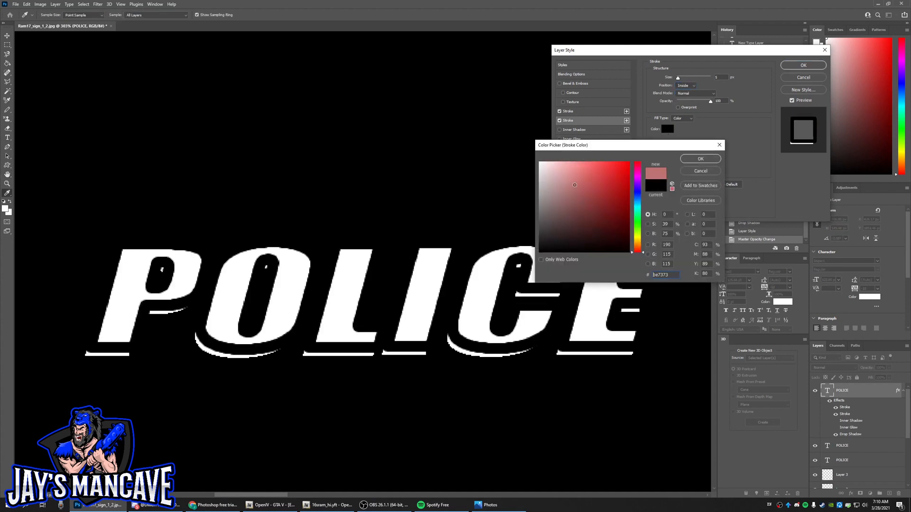
click(530, 227)
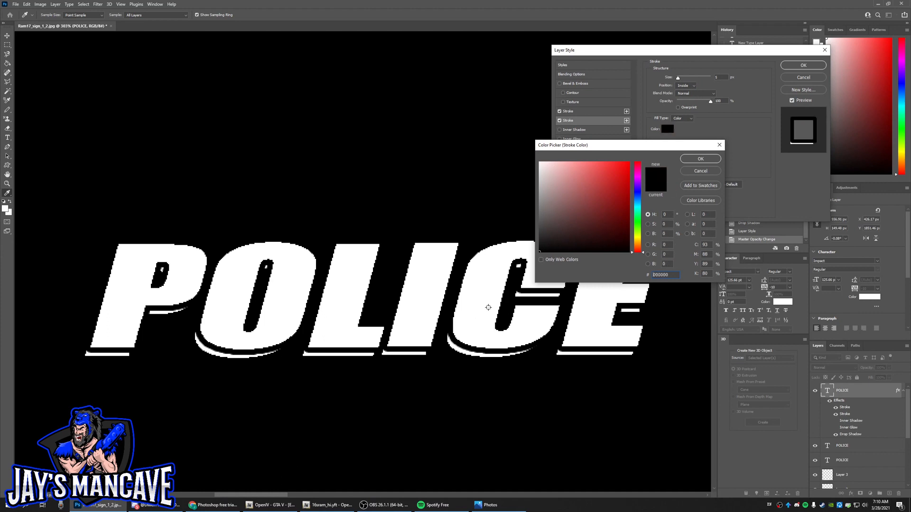
click(700, 159)
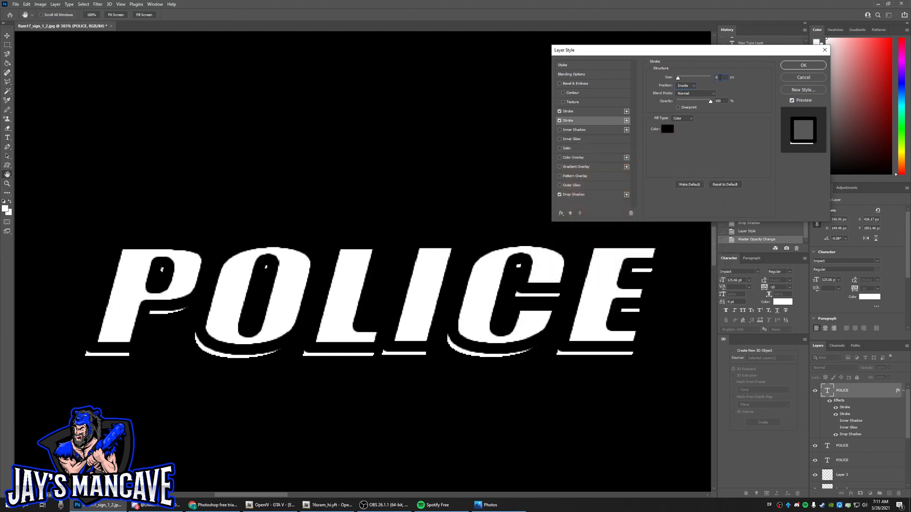
text(2)
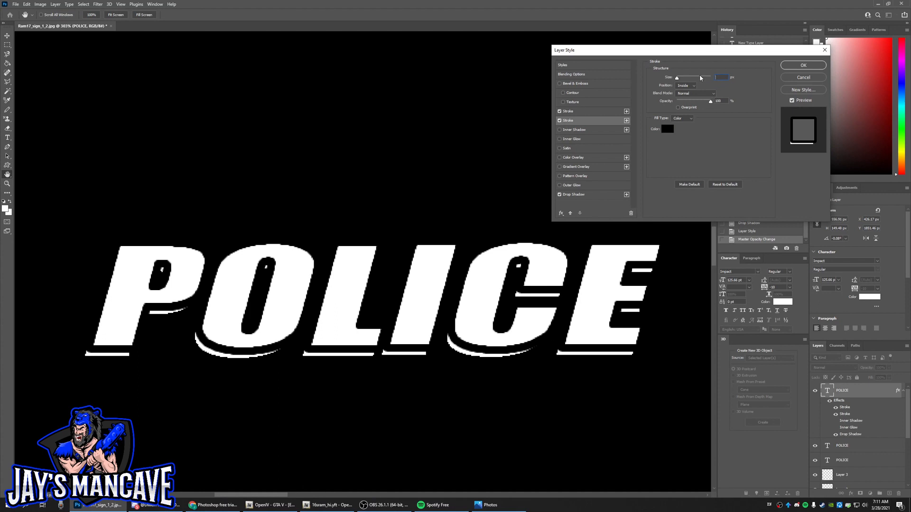
key(Up)
key(Up)
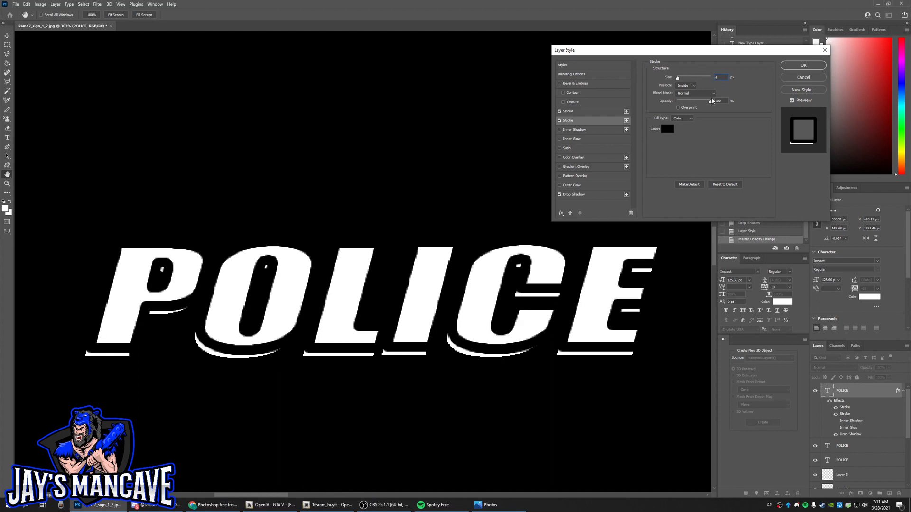
Change the tailgate lettering's outside stroke colour to white and set its size to 4 px.
click(584, 113)
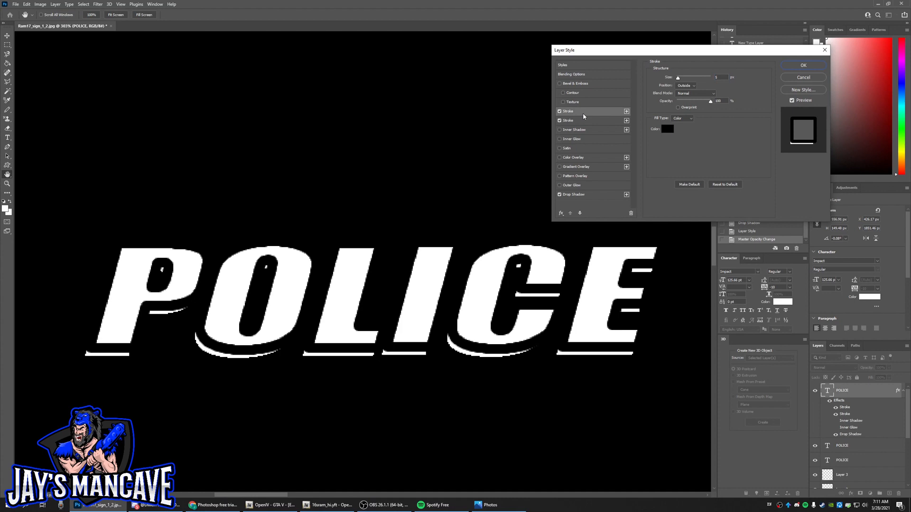
click(667, 129)
drag(560, 184, 420, 146)
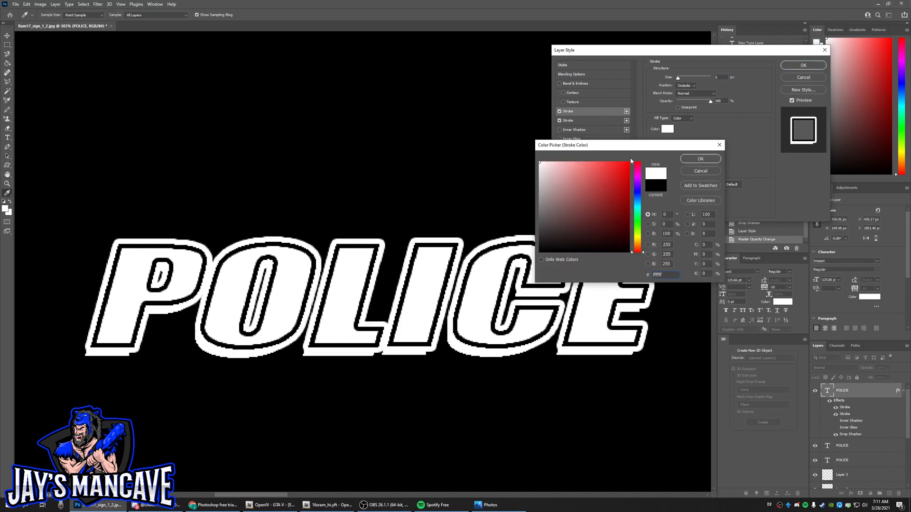
click(700, 159)
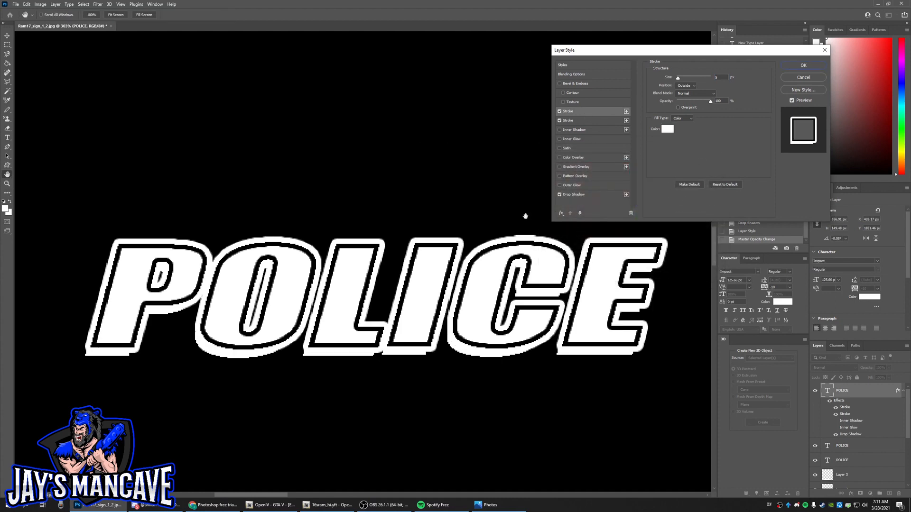
click(718, 76)
text(4)
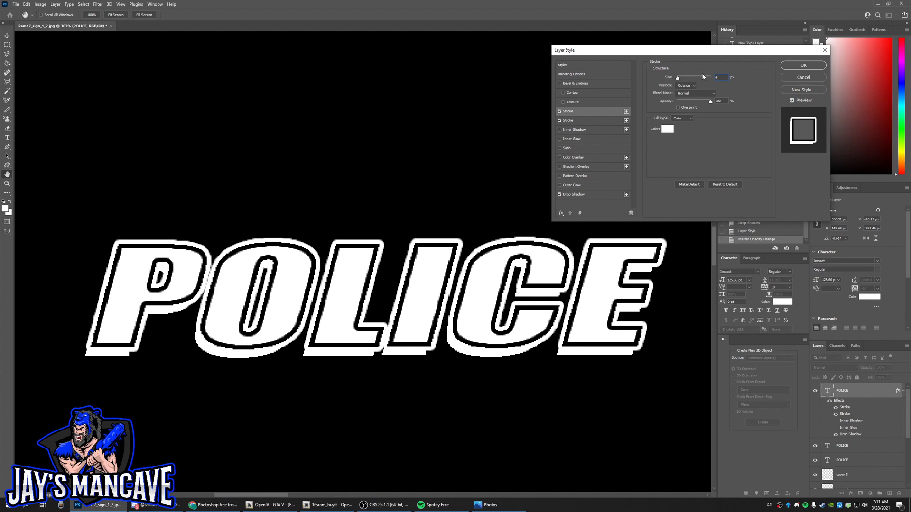
Review the inside stroke and drop shadow settings, apply the layer style, and inspect the tailgate lettering up close and on the full texture.
click(576, 120)
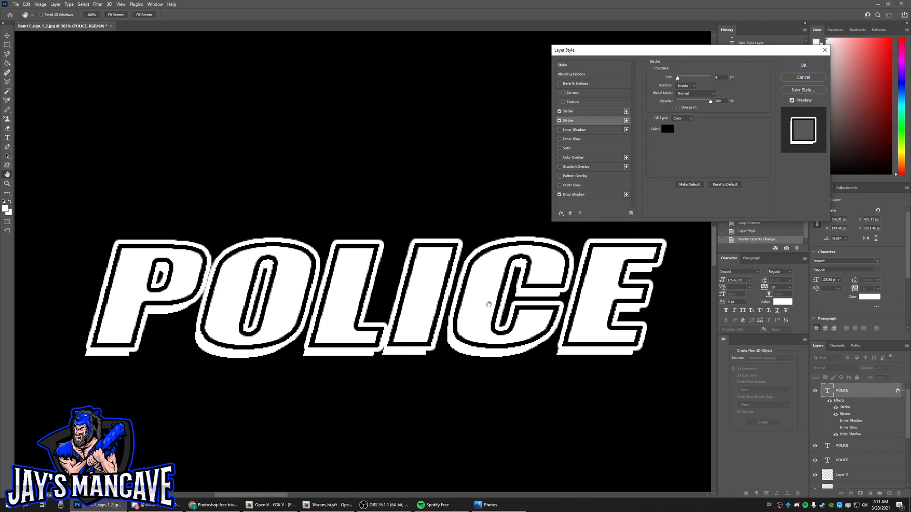
click(579, 197)
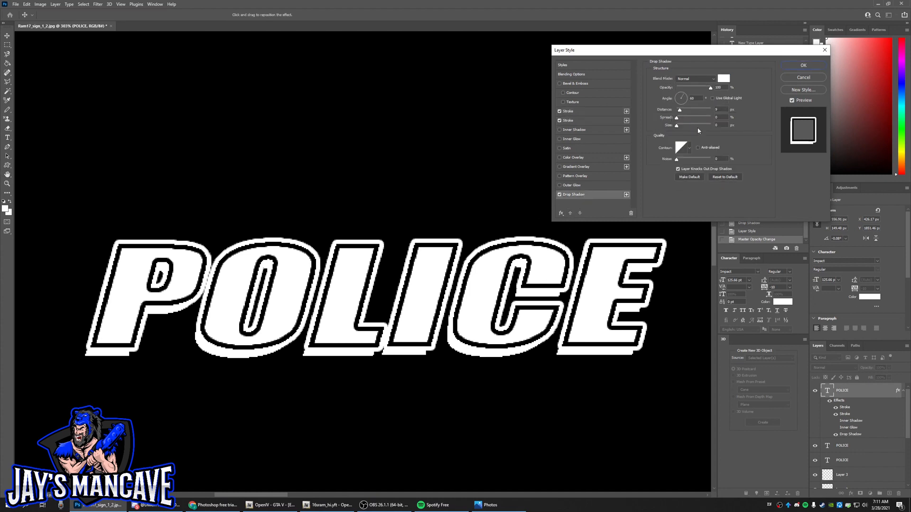
drag(680, 110, 680, 109)
click(805, 68)
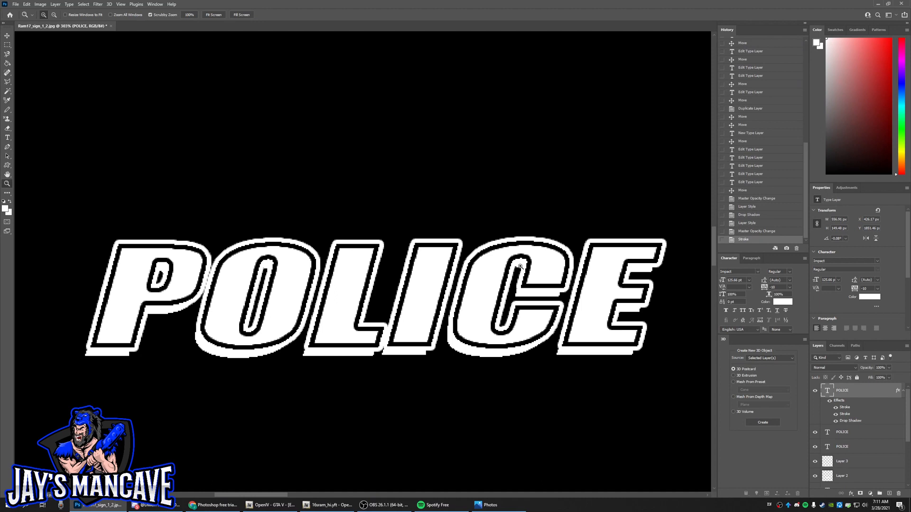
key(z)
drag(538, 281, 472, 277)
drag(229, 260, 269, 243)
drag(169, 251, 183, 250)
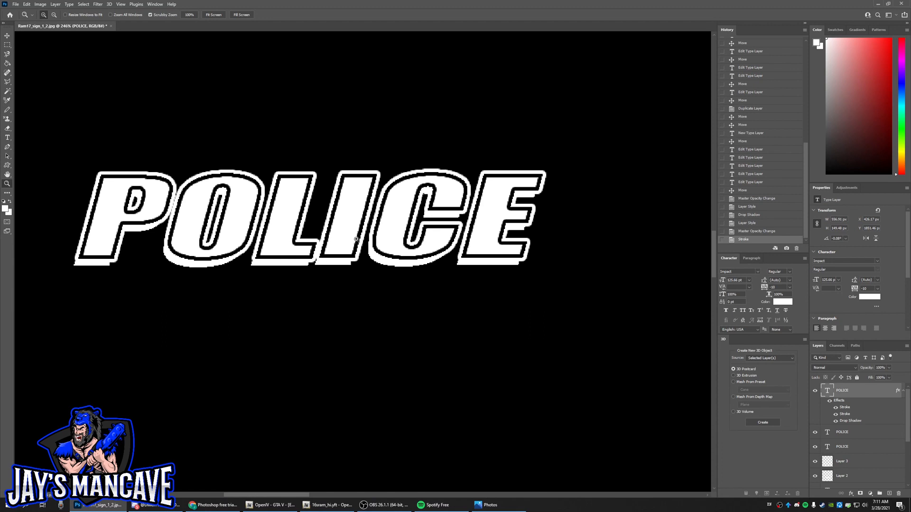
drag(356, 288, 337, 290)
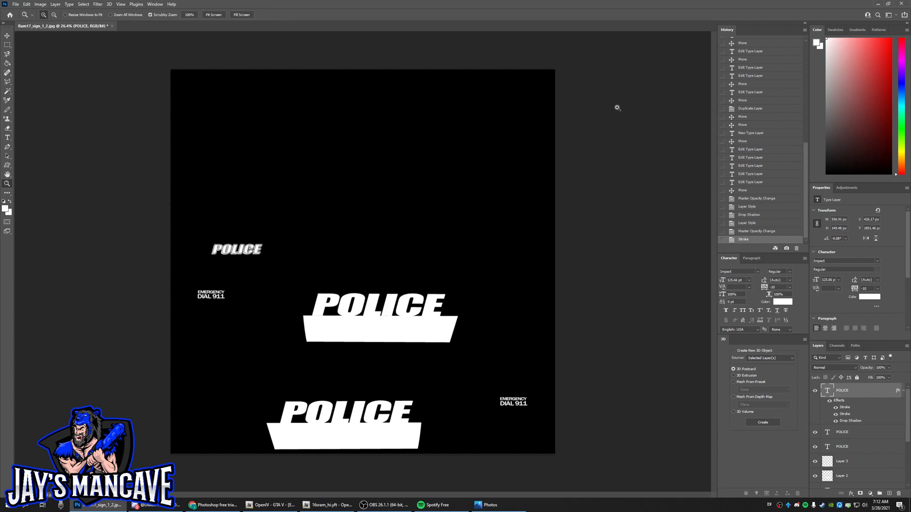
Save the livery to the Desktop as testing.png in PNG format with large file size, replacing the existing file.
click(16, 4)
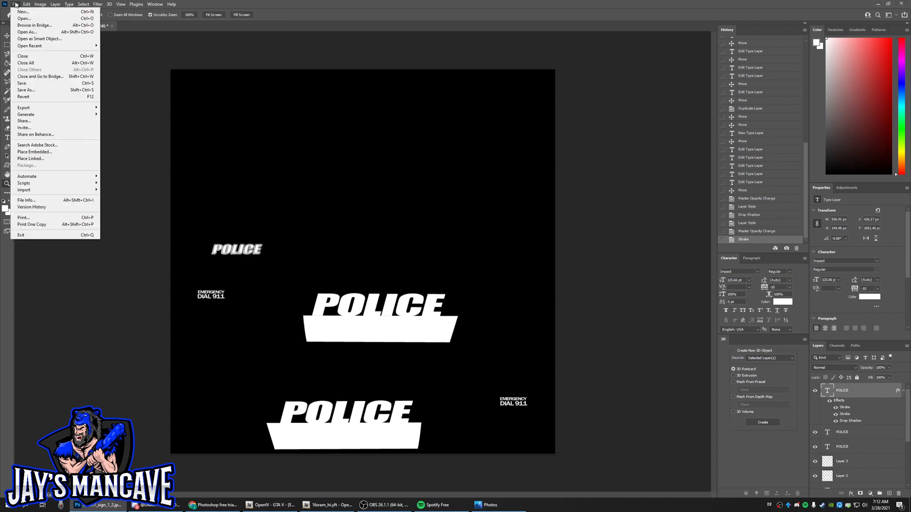
click(40, 90)
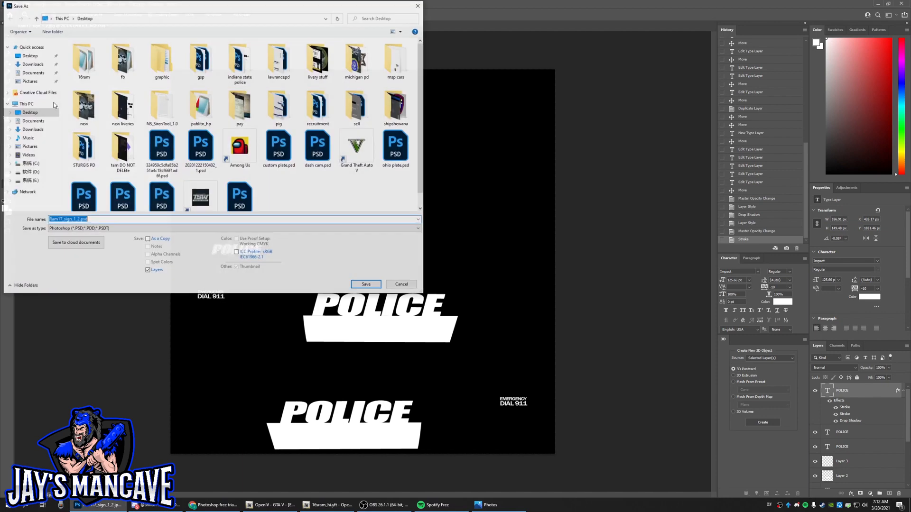
click(94, 228)
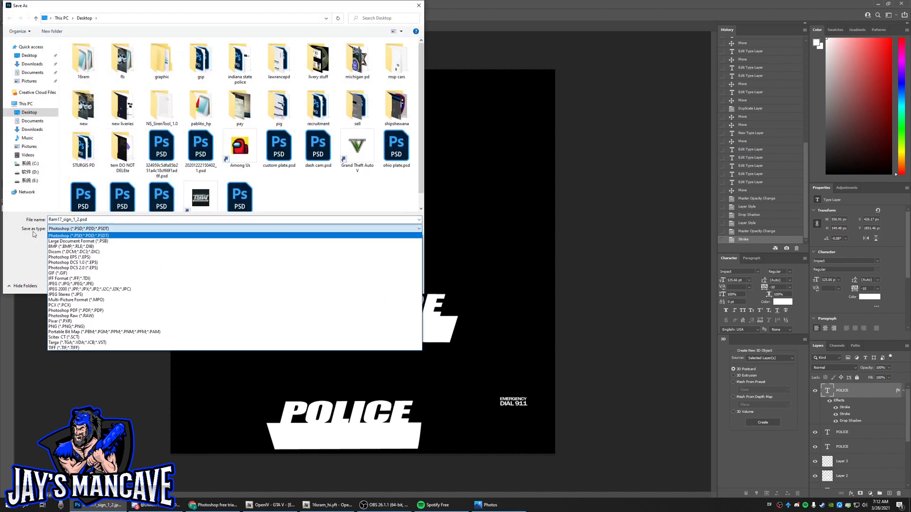
click(94, 327)
click(95, 221)
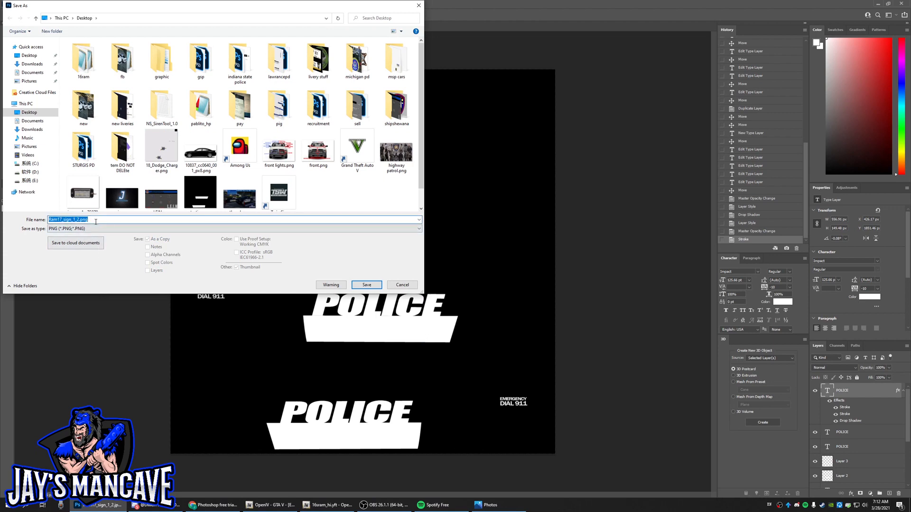
text(TESTING)
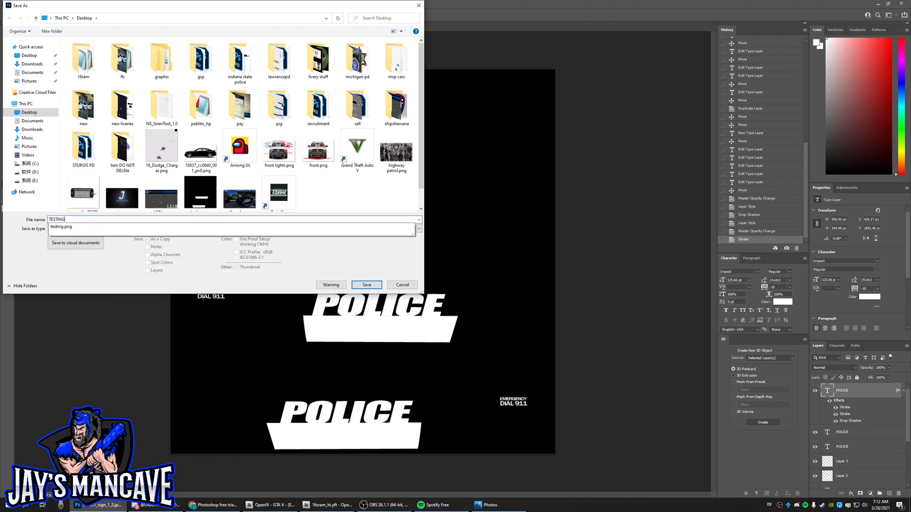
double_click(82, 226)
click(83, 228)
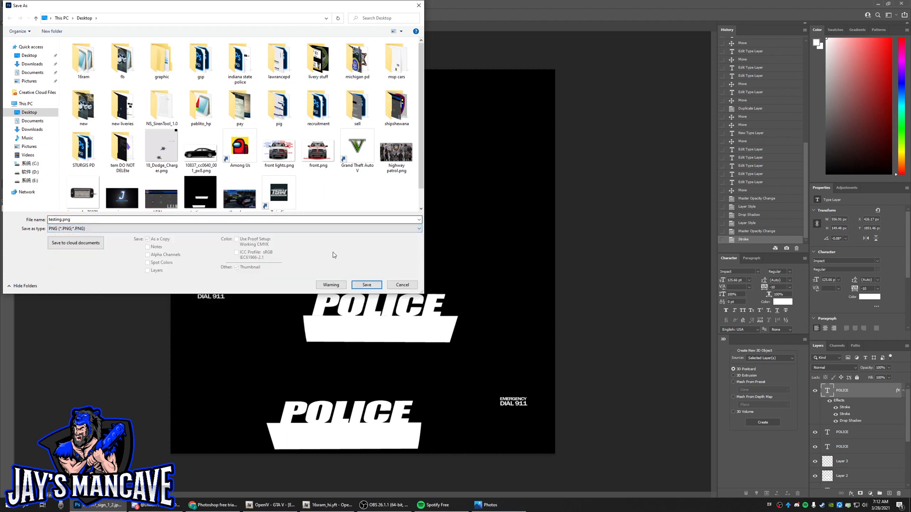
click(369, 285)
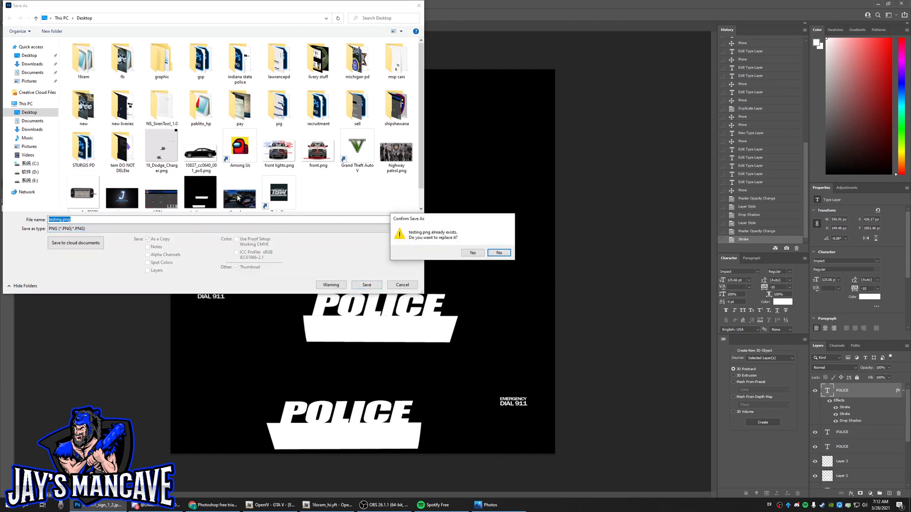
click(470, 254)
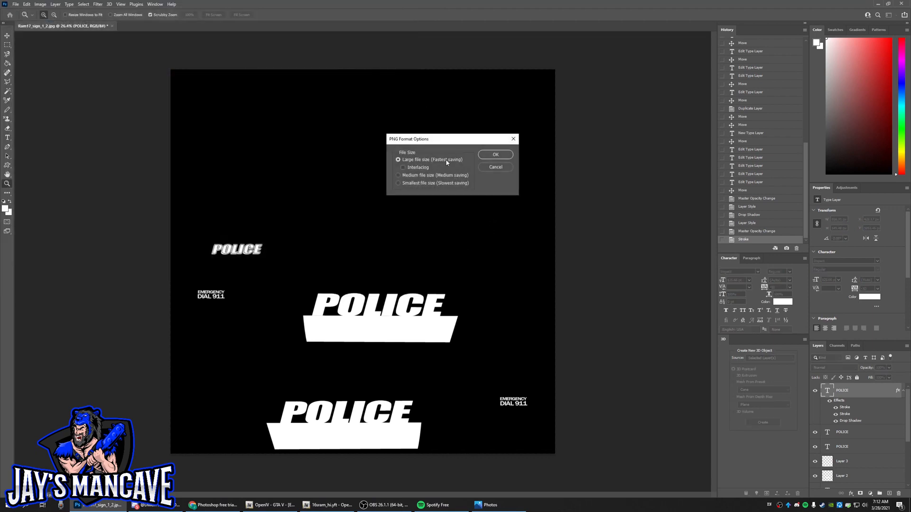
click(486, 154)
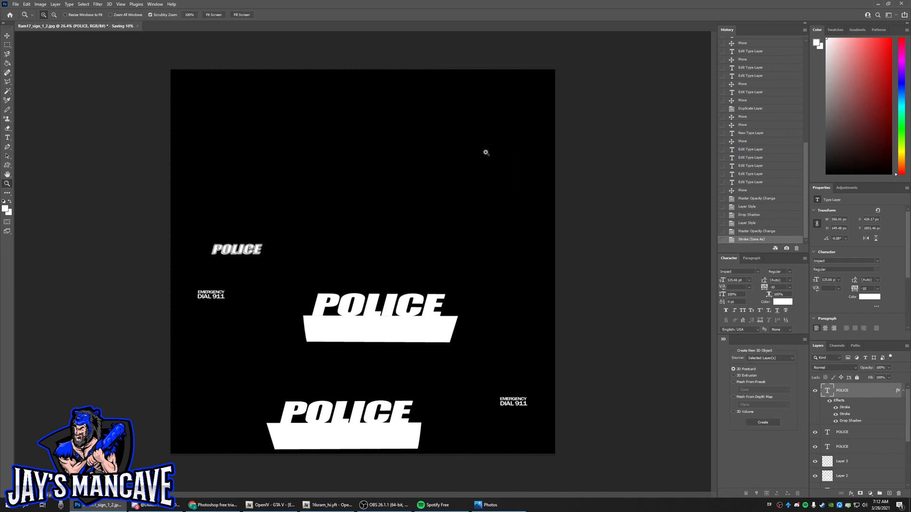
Switch to OpenIV, filter the civ car folder for 16, and open the 16sram.ytd texture dictionary.
click(878, 4)
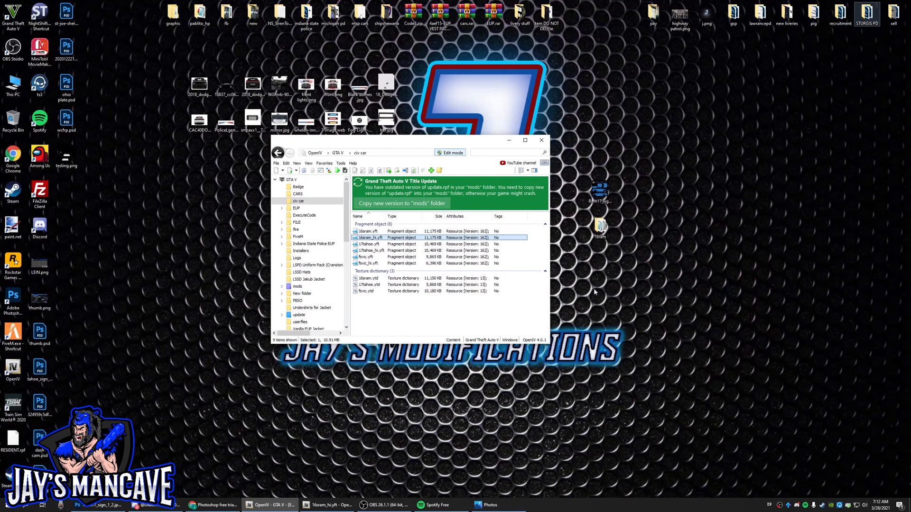
click(507, 151)
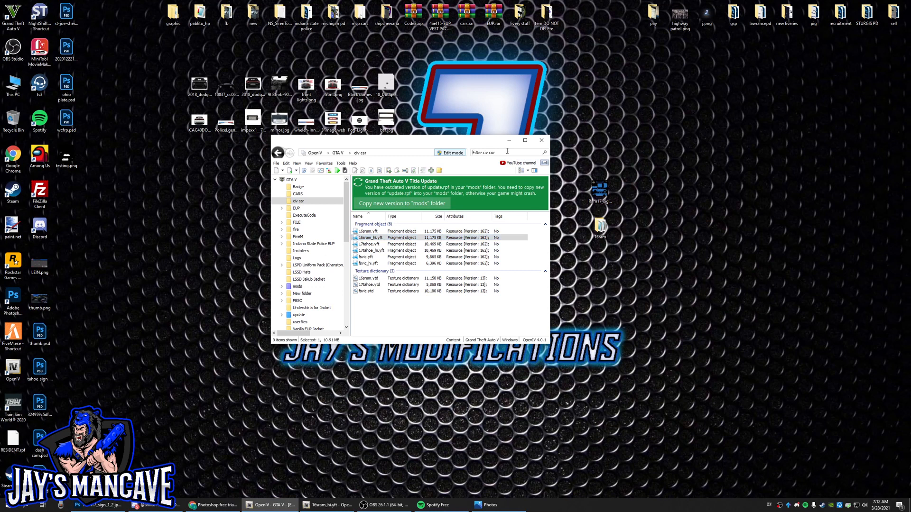
text(16)
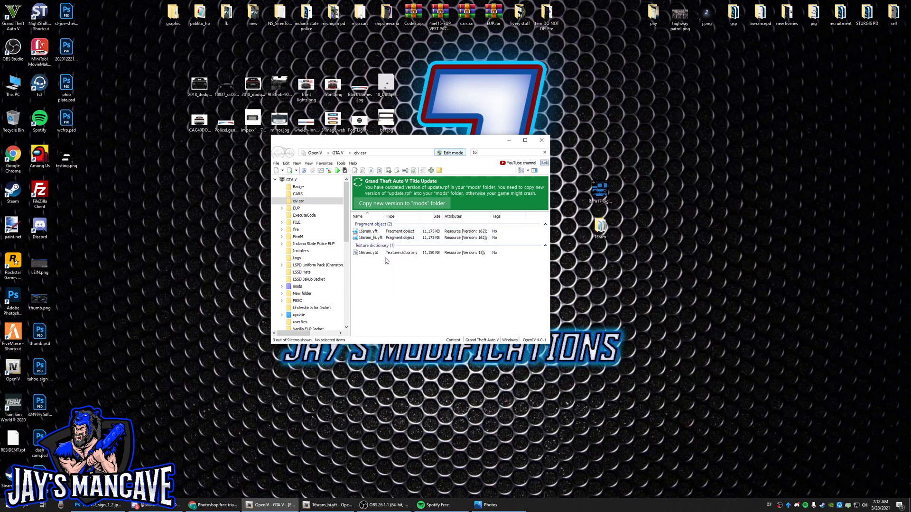
double_click(383, 253)
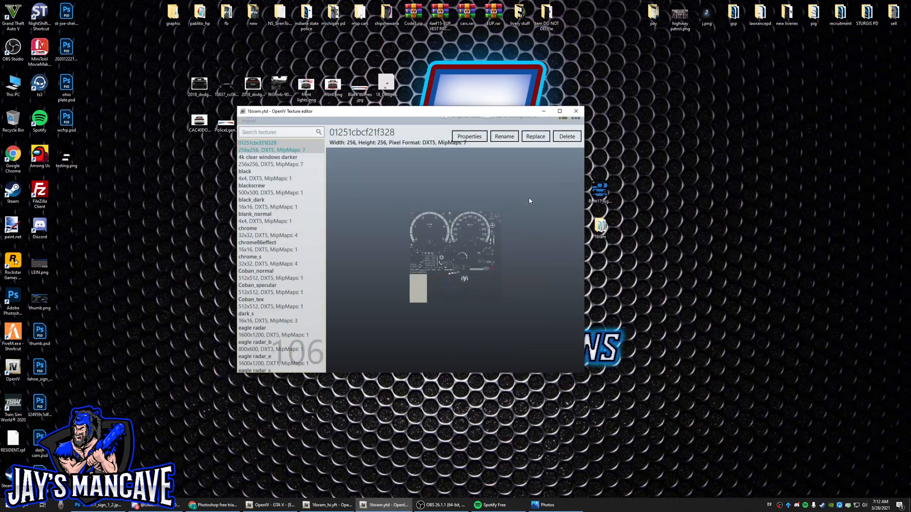
Search the texture dictionary for SIGN, view Ram17_sign_1_2 enlarged, and bring up the 16sram_hi.yft model viewer behind the editor.
click(265, 144)
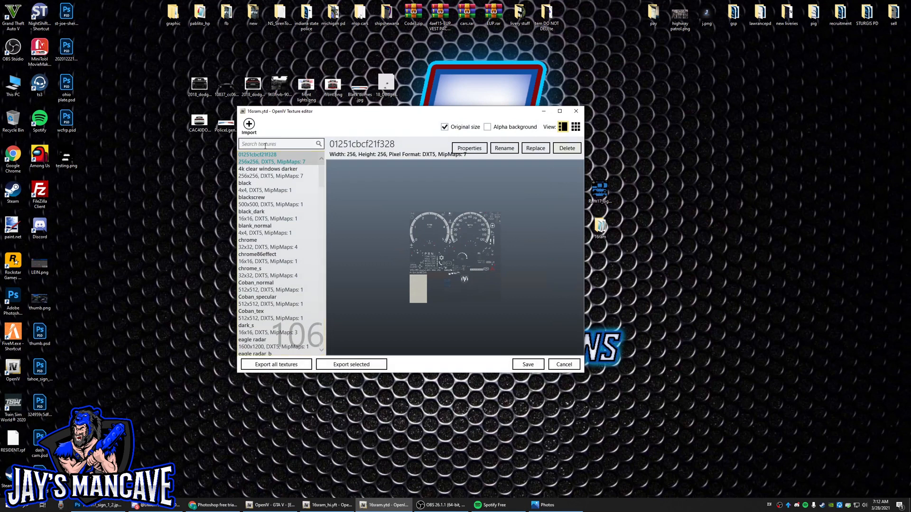
text(SIGN)
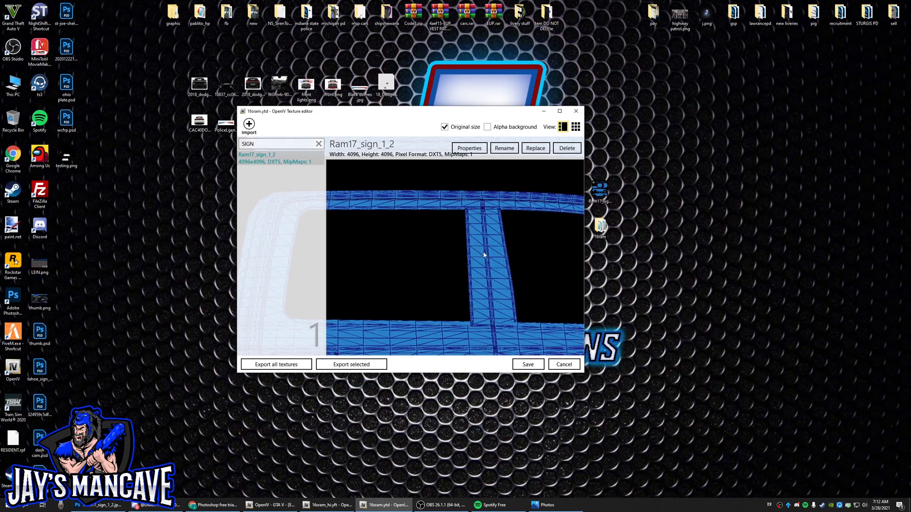
click(560, 111)
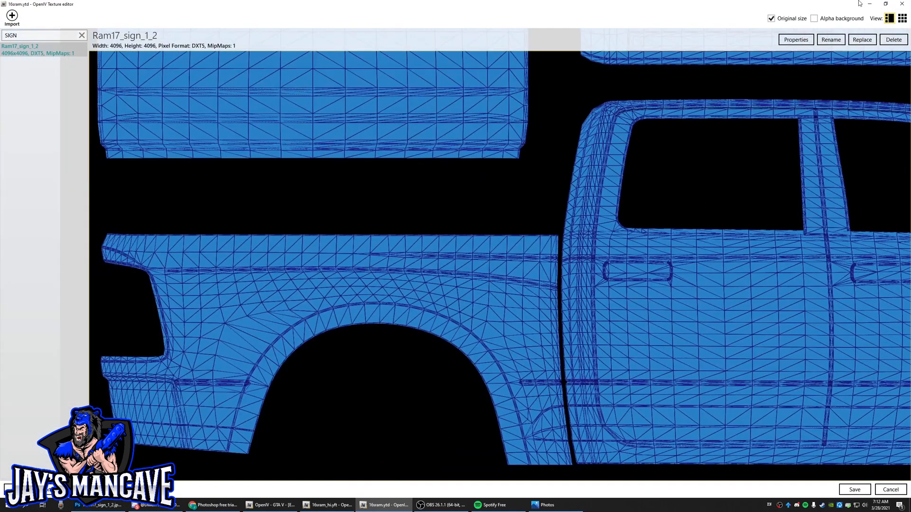
click(886, 4)
click(328, 505)
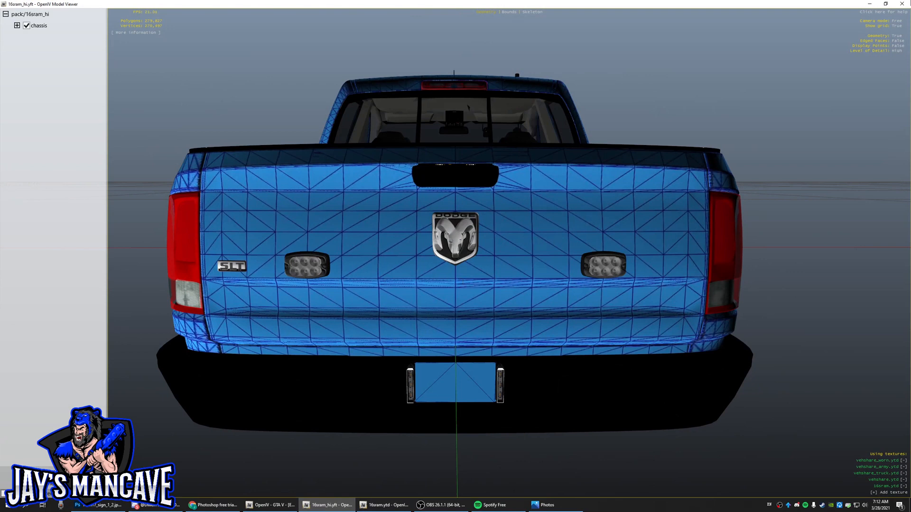
Return to the texture editor and replace the Ram17_sign_1_2 texture with testing.png from the Desktop.
click(384, 505)
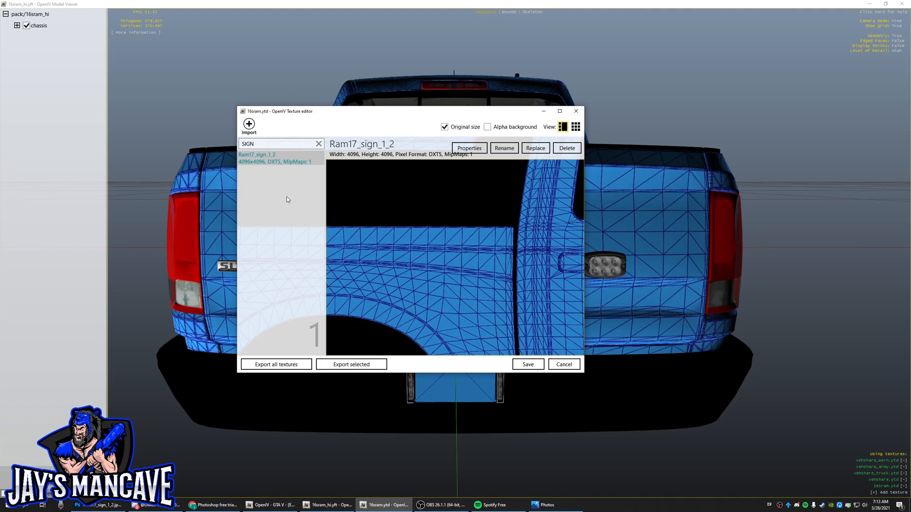
click(536, 148)
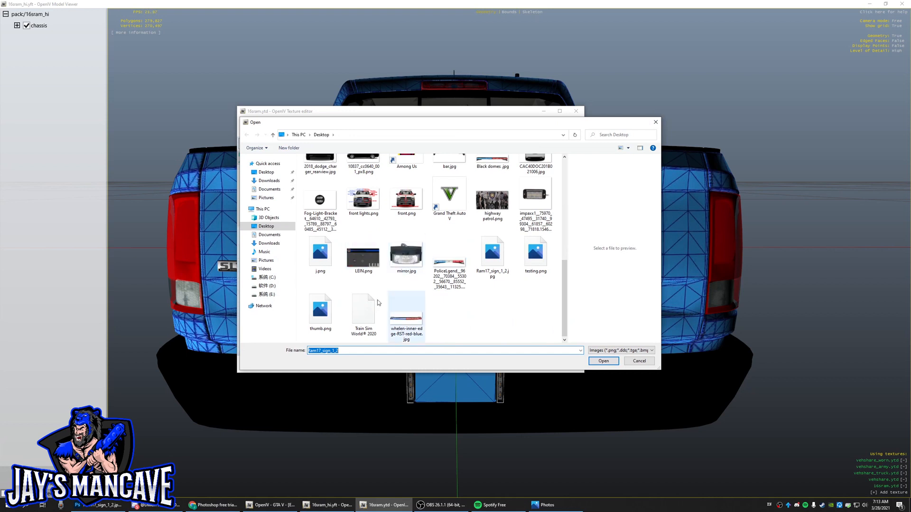
click(538, 262)
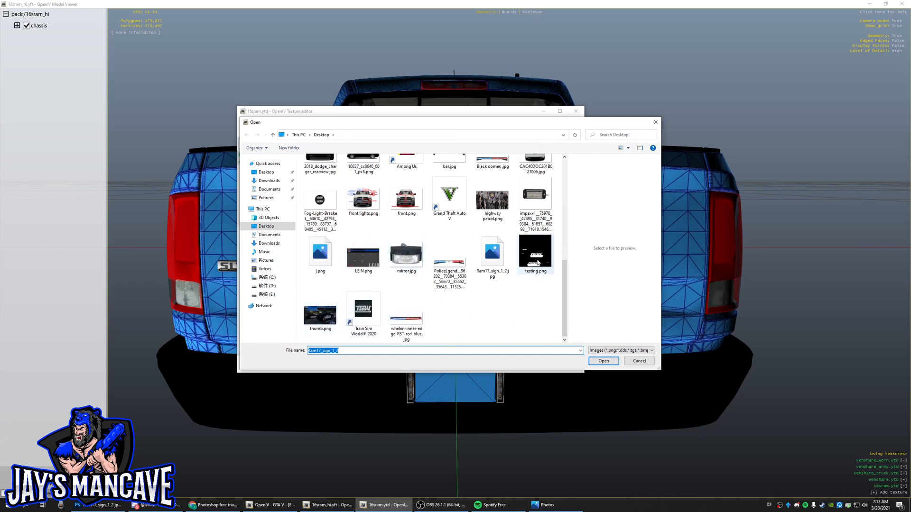
double_click(540, 259)
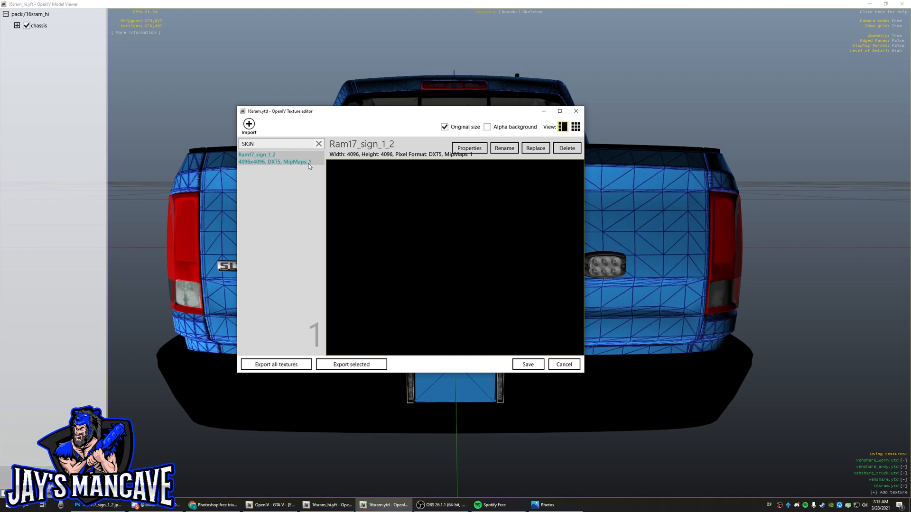
Confirm the Ram17_sign_1_2 properties with MipMap level 1 and DXT5 pixel format, and save the texture dictionary.
click(470, 149)
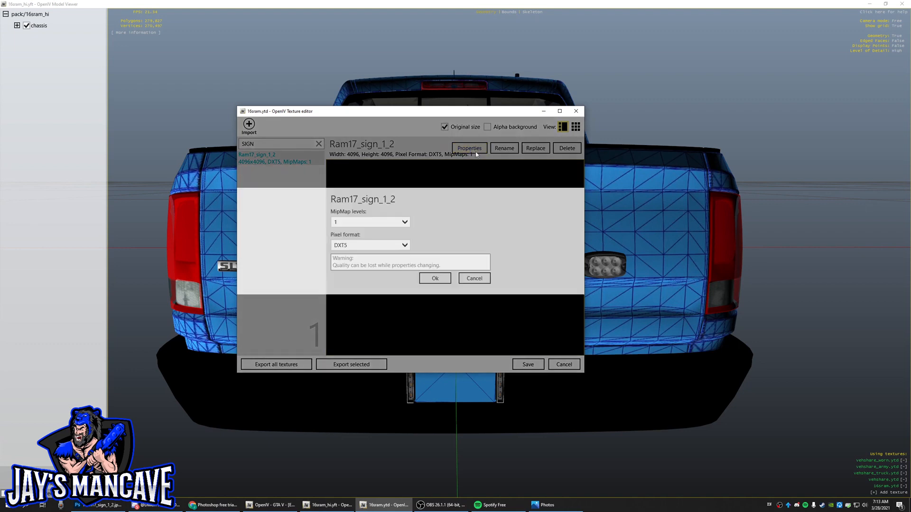
click(368, 231)
scroll(366, 285, down, 1)
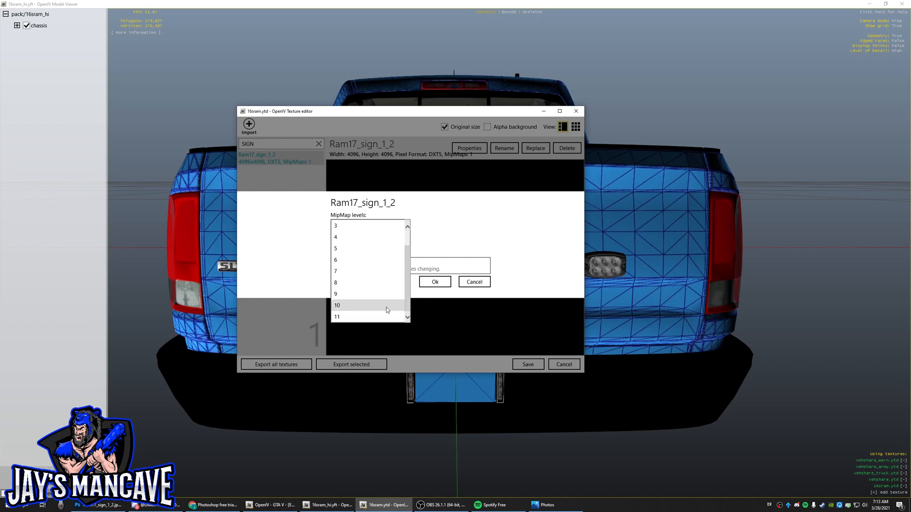
drag(407, 289, 407, 259)
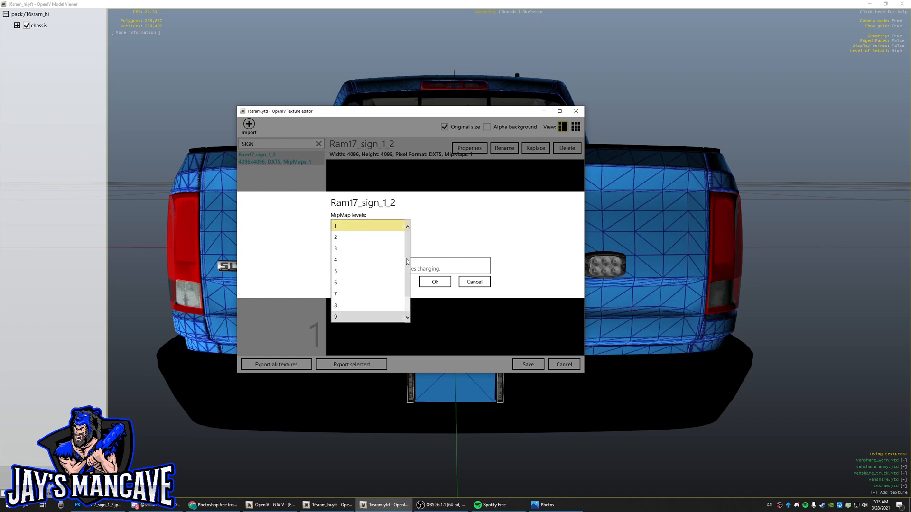
click(362, 230)
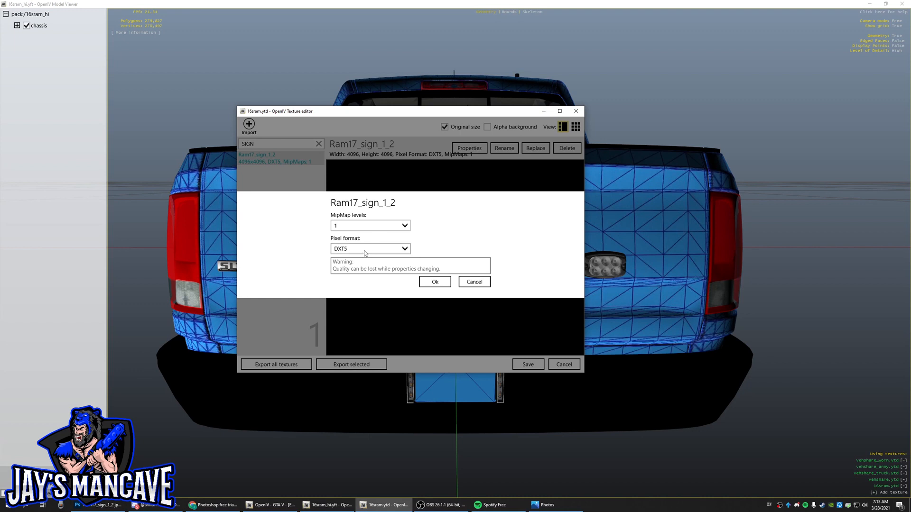
click(435, 281)
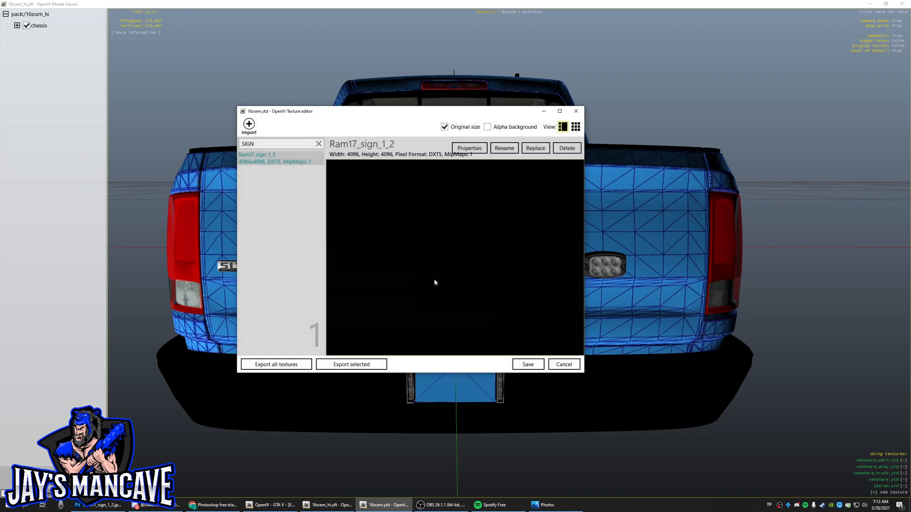
click(522, 365)
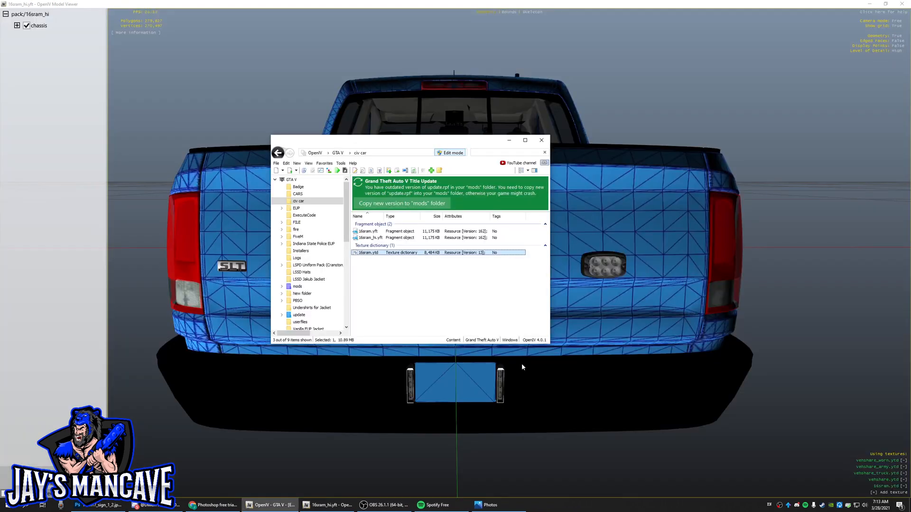
Close the outdated model view of the truck, reopen 16sram_hi.yft with the saved texture, and maximize the viewer.
click(685, 303)
drag(425, 321, 363, 312)
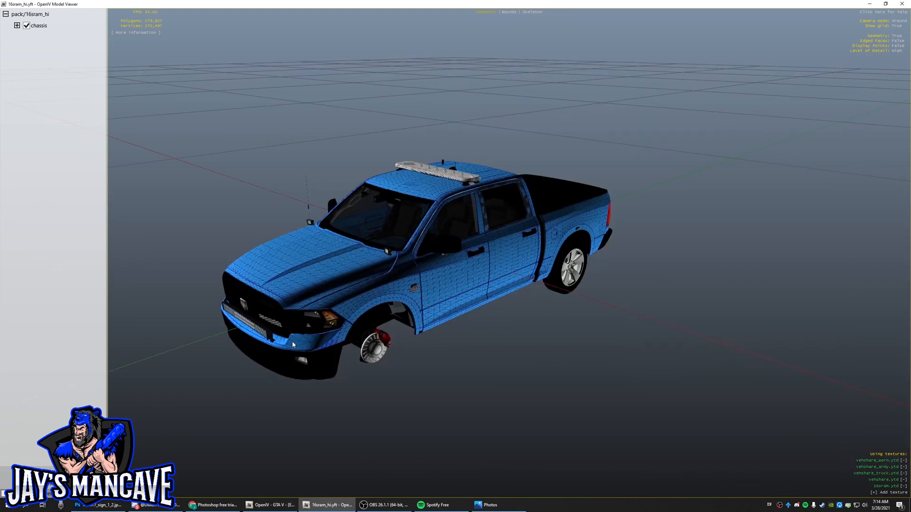
drag(292, 341, 339, 340)
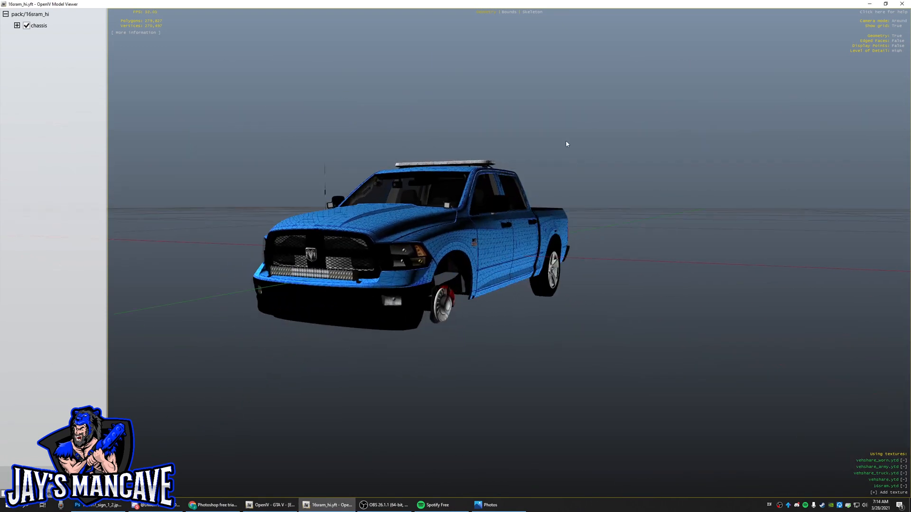
click(902, 4)
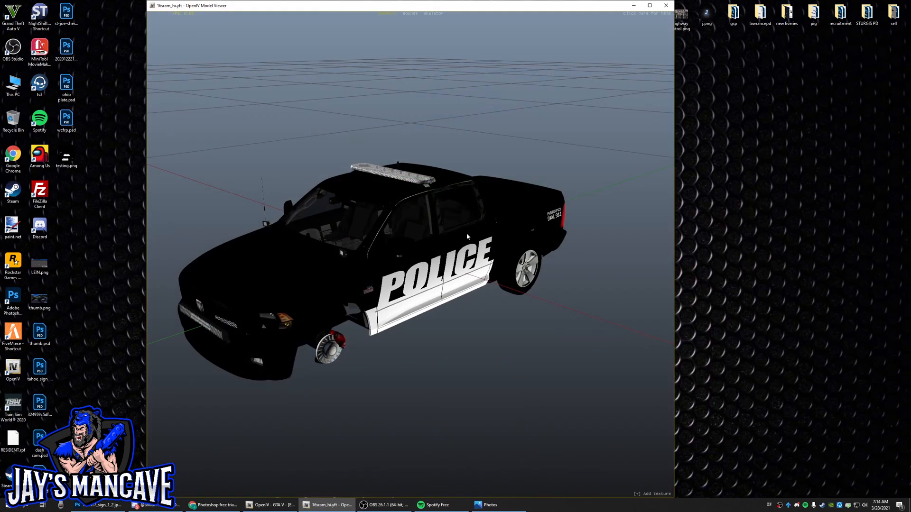
click(649, 4)
Examine the new livery all around the truck, checking the door lettering, the bed-side text and the tailgate.
drag(474, 246, 552, 251)
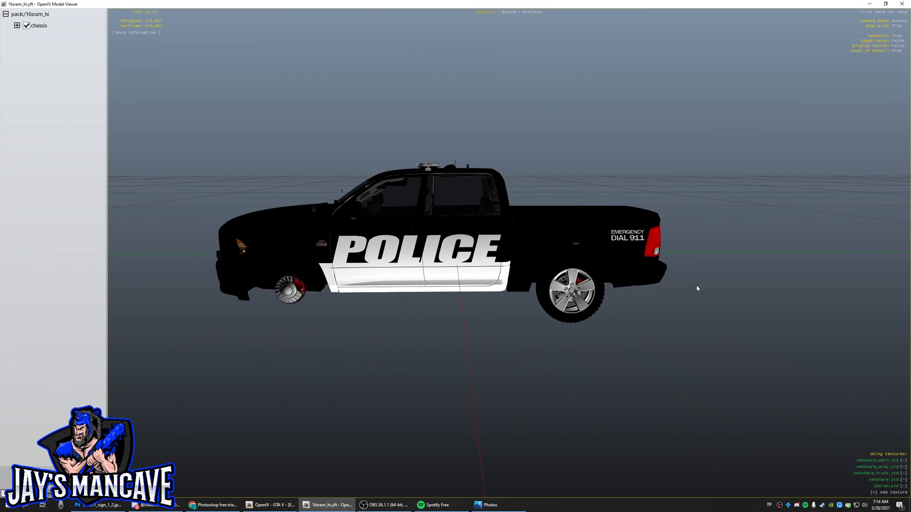
scroll(697, 245, up, 5)
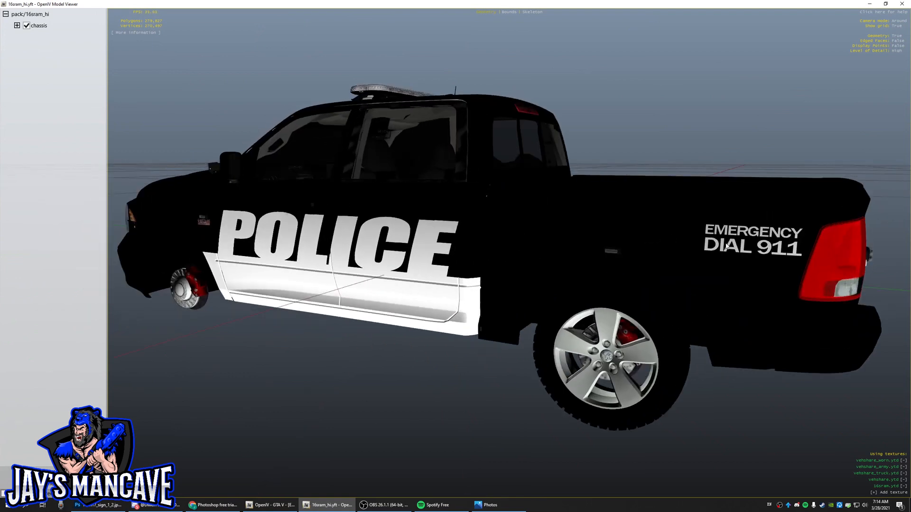
drag(816, 258, 655, 248)
scroll(602, 299, down, 5)
drag(506, 282, 512, 296)
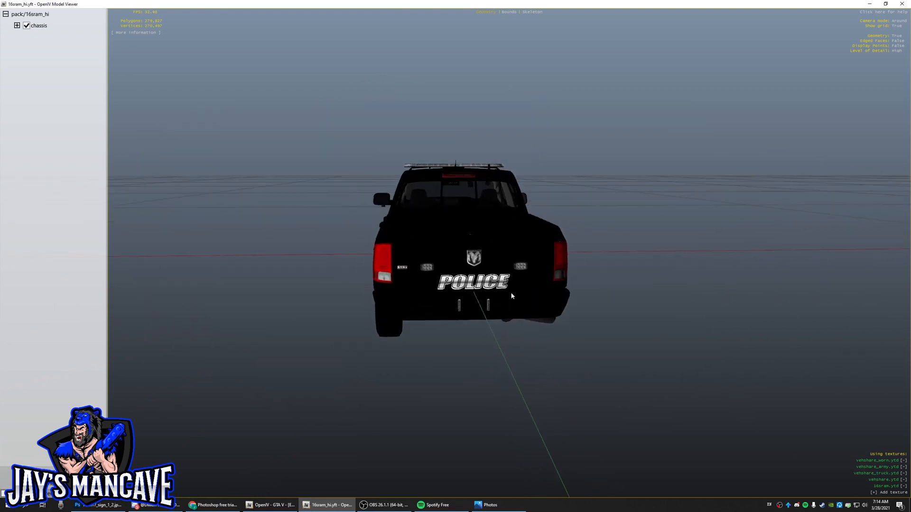
scroll(495, 323, up, 6)
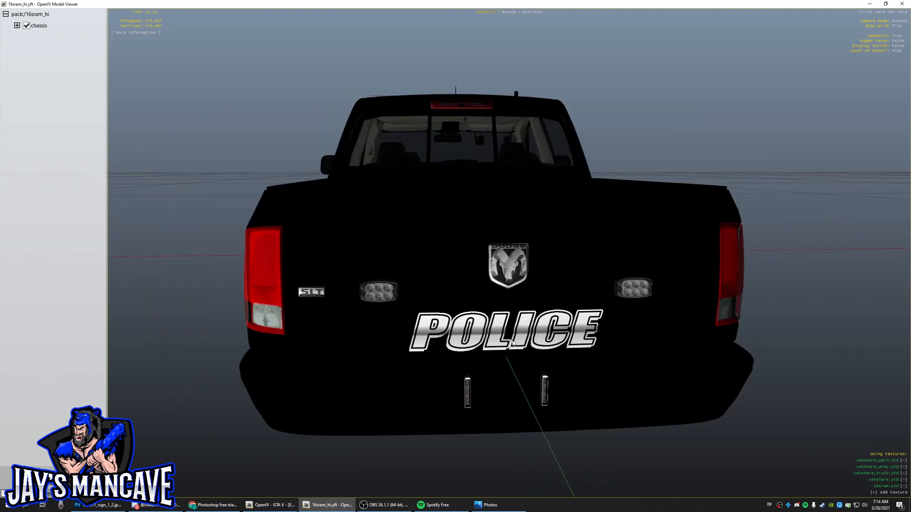
drag(508, 328, 599, 316)
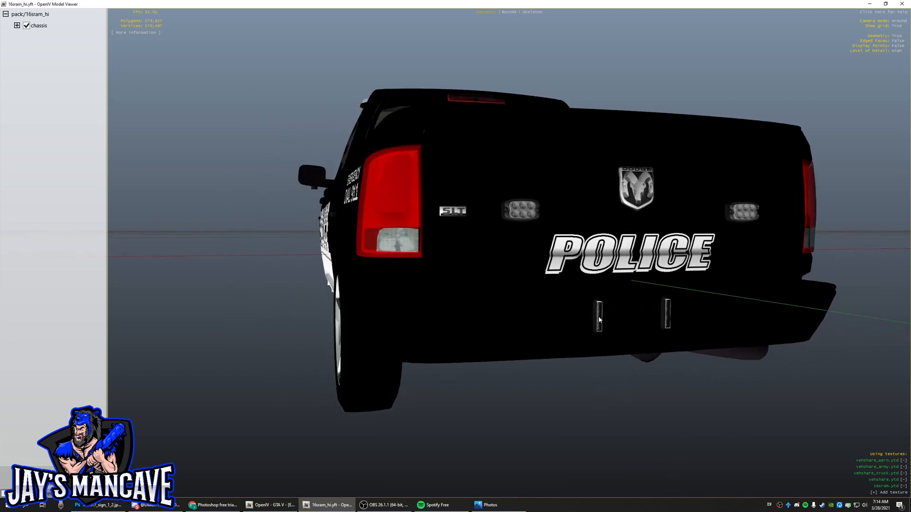
scroll(546, 336, down, 3)
drag(532, 247, 487, 246)
drag(439, 284, 464, 259)
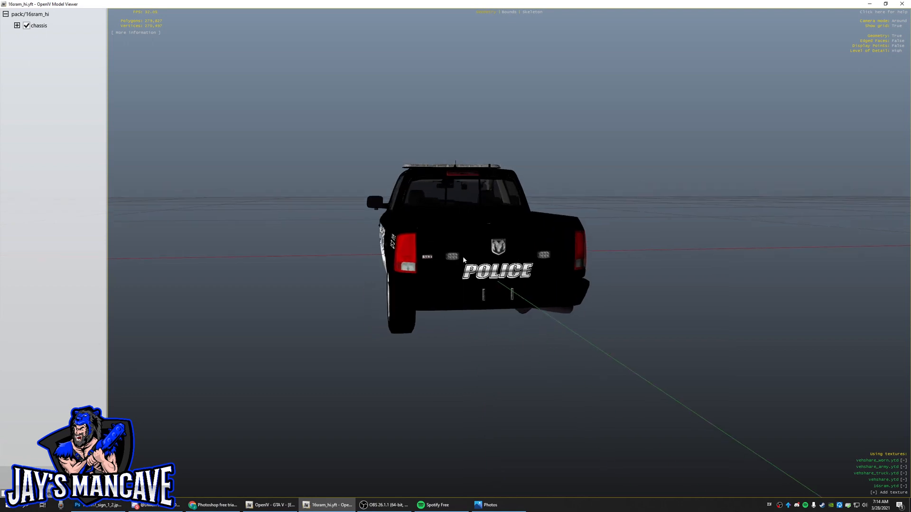
drag(605, 292, 476, 280)
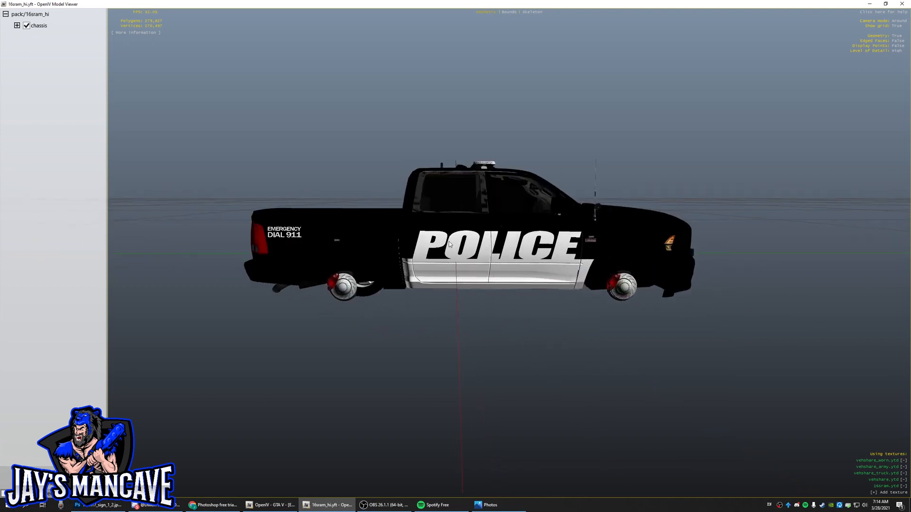
Examine close up the side where the POLICE lettering meets the white door panel, and the EMERGENCY DIAL 911 text.
drag(483, 238, 336, 240)
key(w)
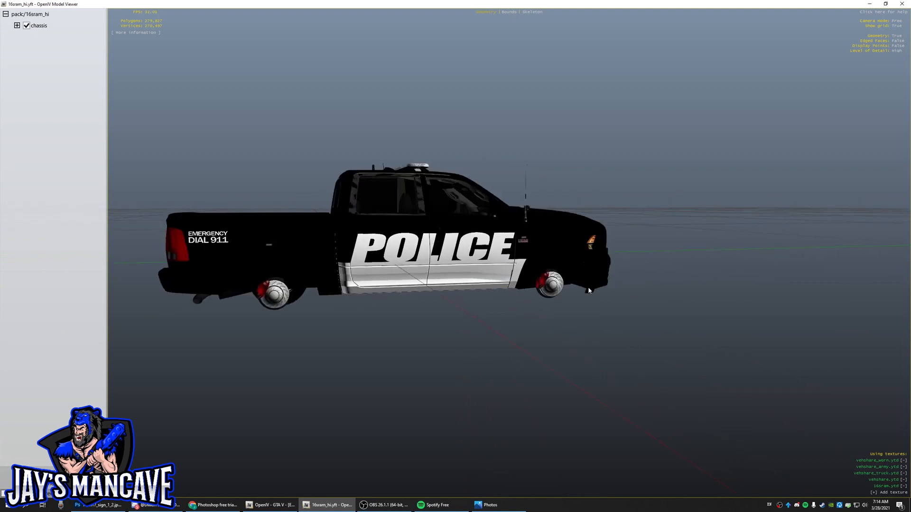
drag(585, 287, 555, 291)
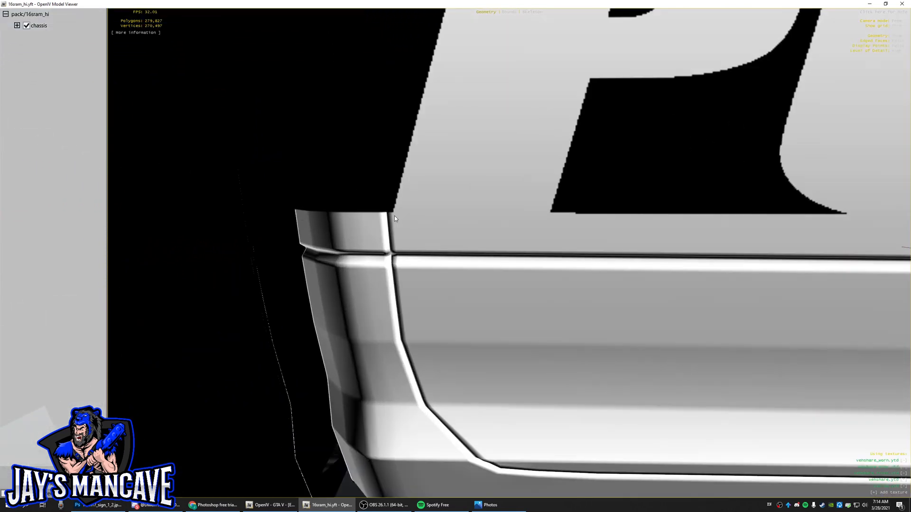
key(s)
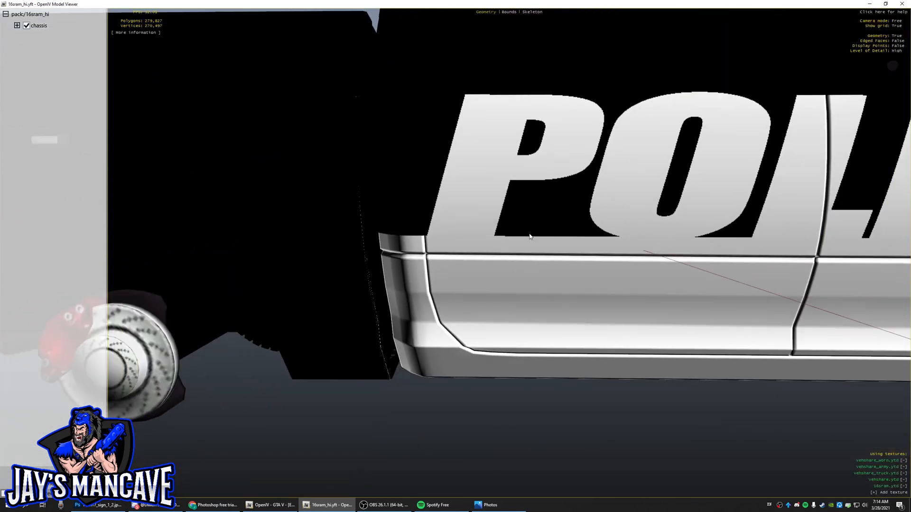
key(d)
key(d)
drag(523, 235, 483, 228)
key(w)
key(a)
key(s)
key(a)
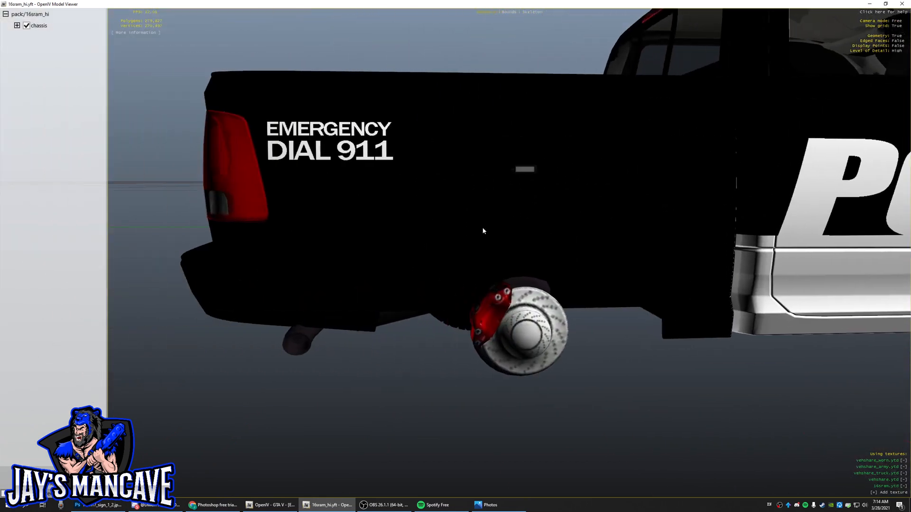
Examine the rear corner around the taillight and the POLICE lettering on the tailgate at close range.
key(w)
key(w)
drag(341, 274, 500, 276)
key(a)
key(d)
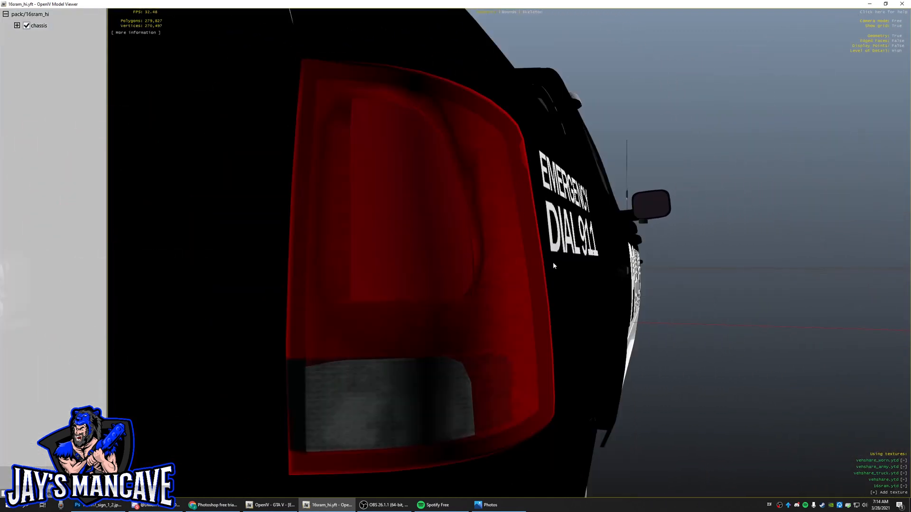
key(s)
drag(399, 329, 606, 346)
key(a)
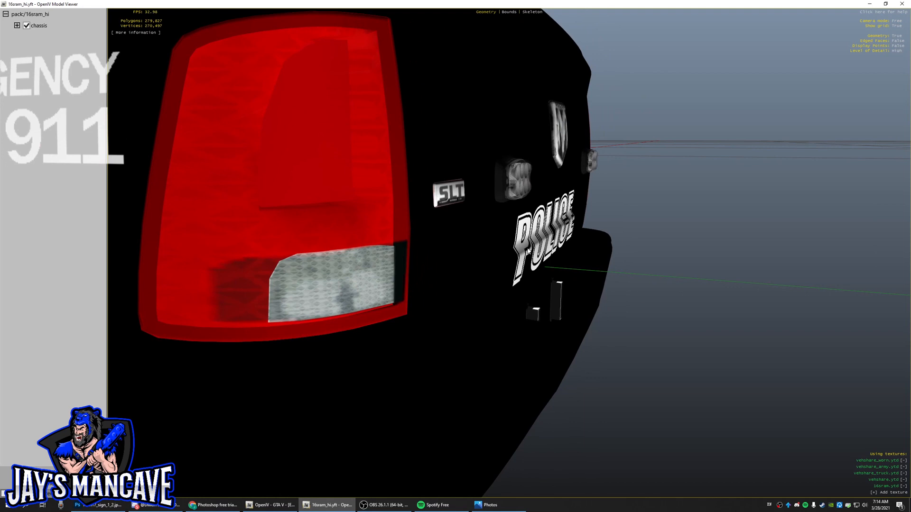
drag(616, 254, 494, 267)
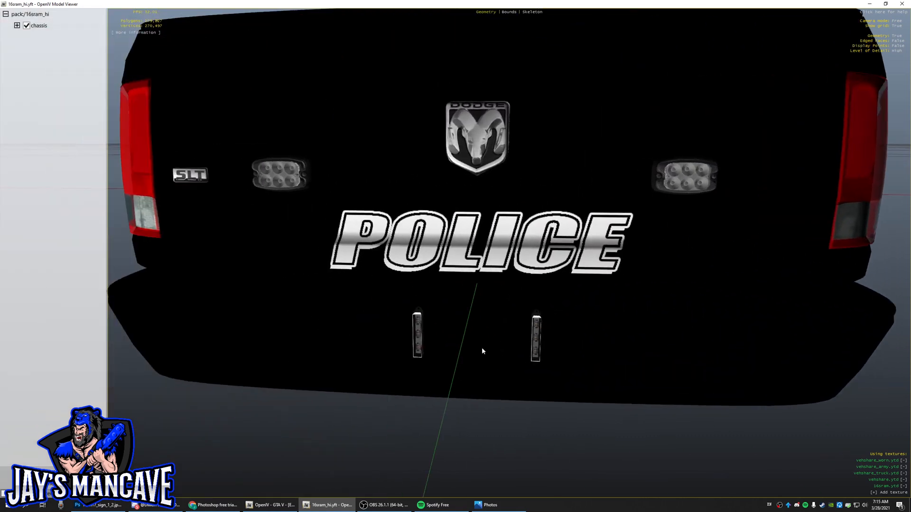
drag(482, 348, 399, 341)
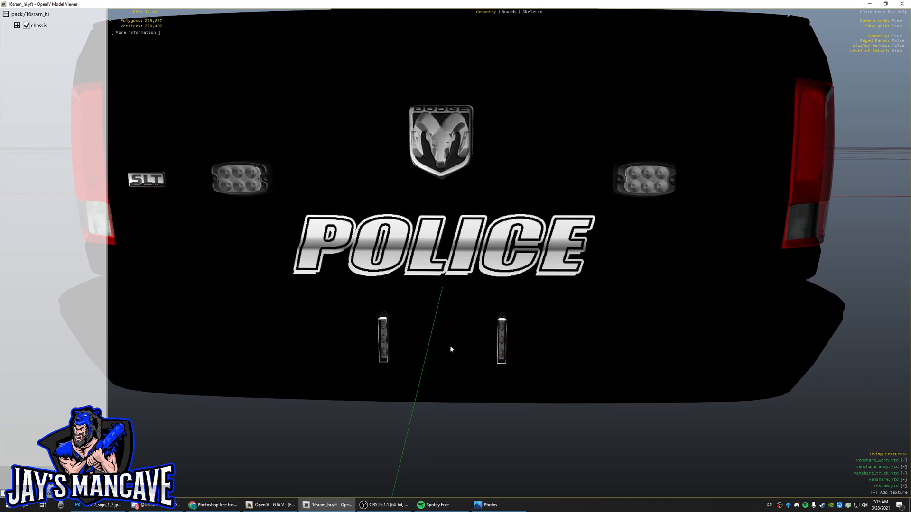
Close the model viewer and open 16sram_hi.yft again from the civ car folder.
click(902, 4)
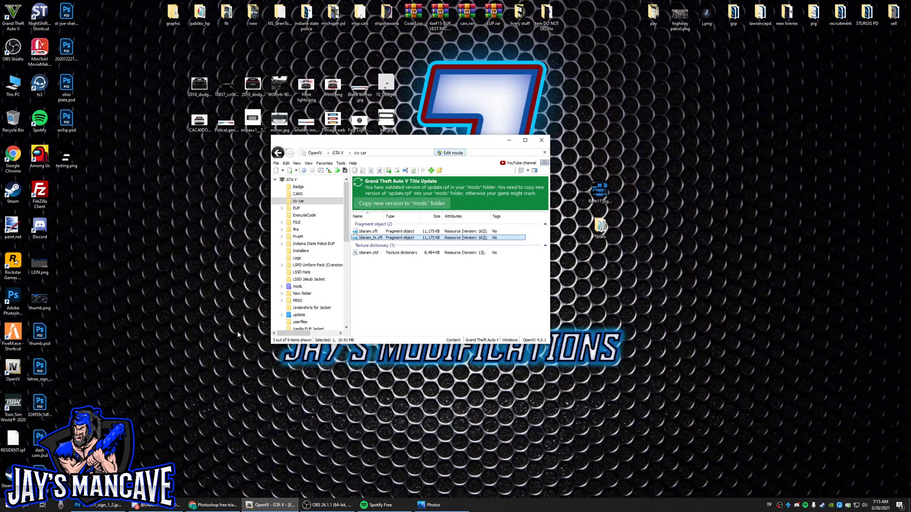
click(414, 302)
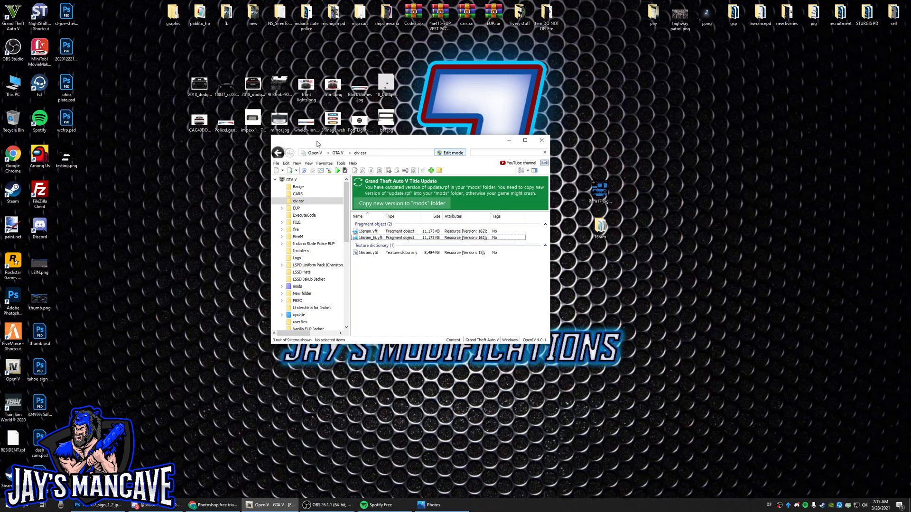
double_click(394, 238)
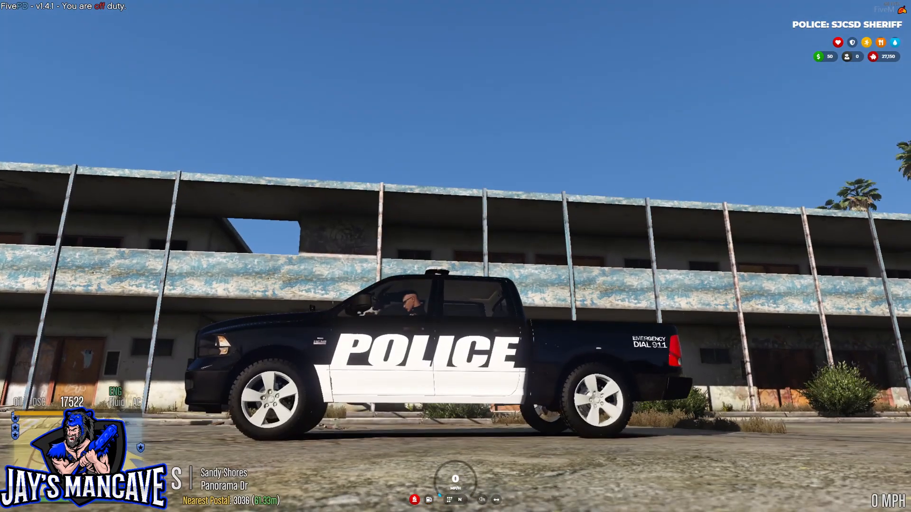
key(f)
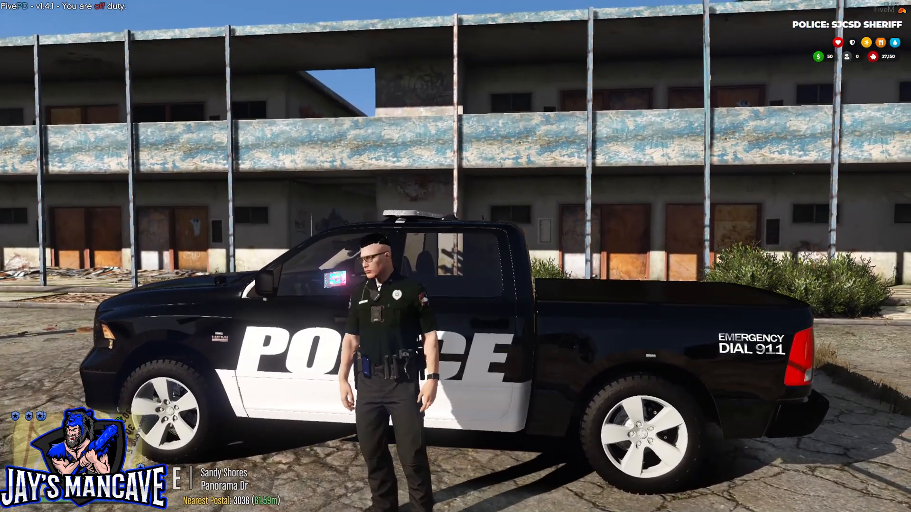
key(s)
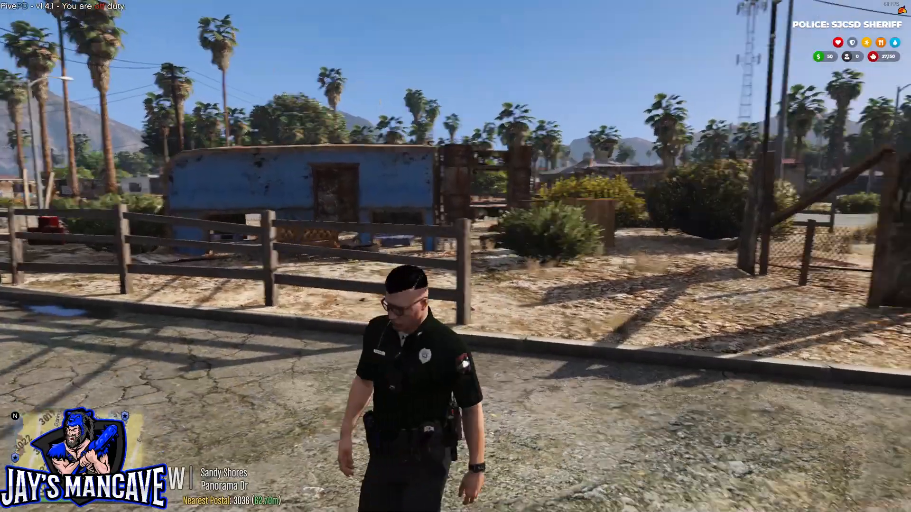
key(w)
key(v)
key(s)
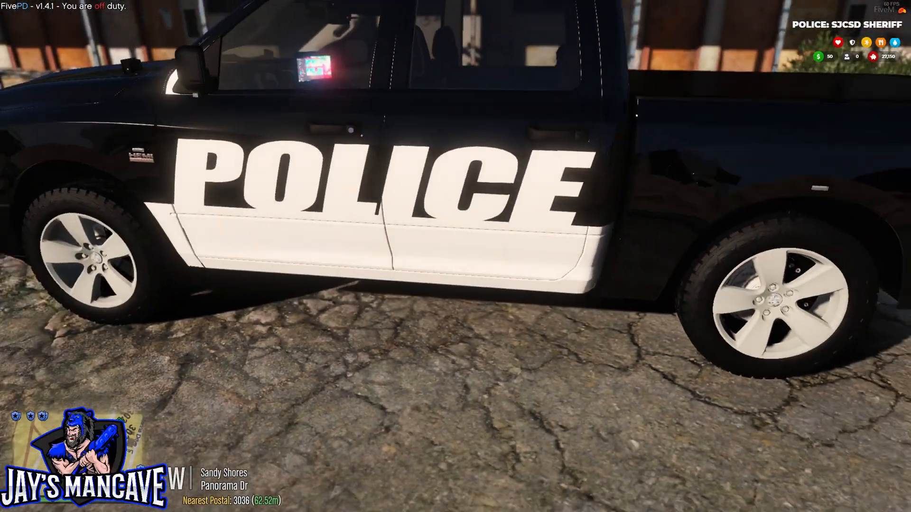
key(s)
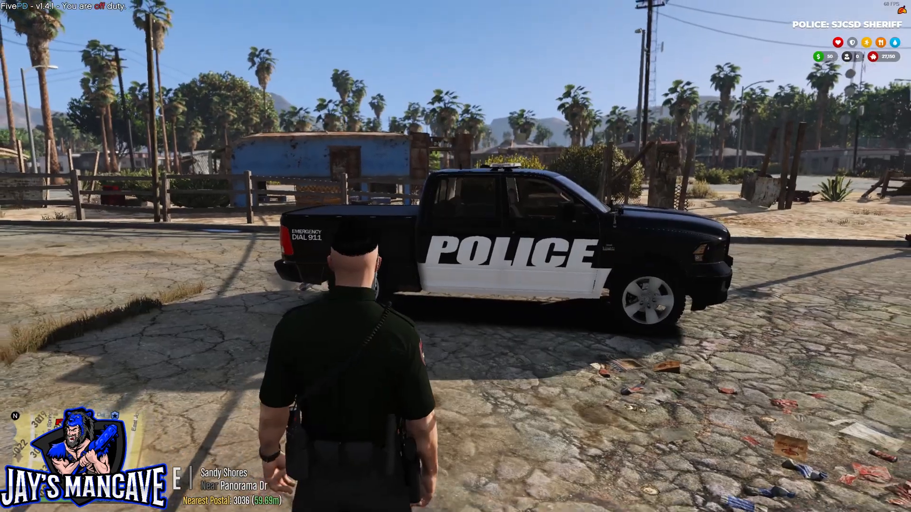
key(a)
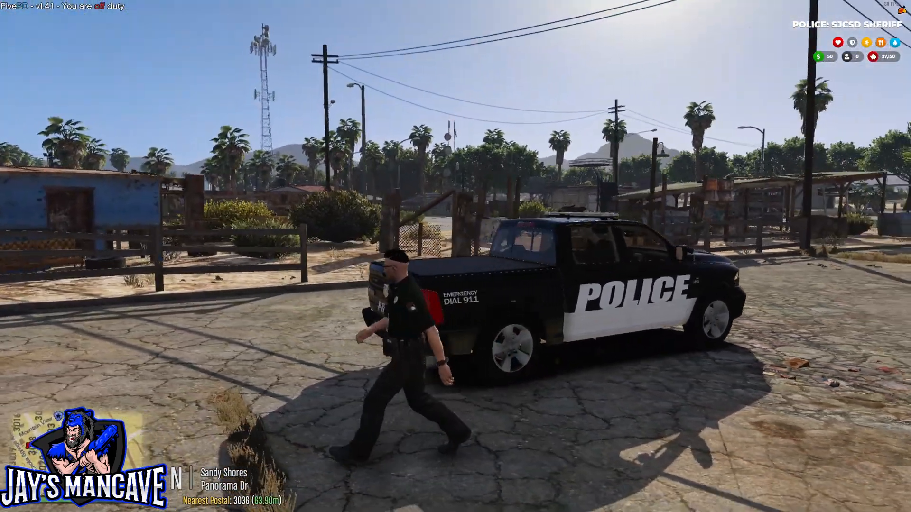
key(w)
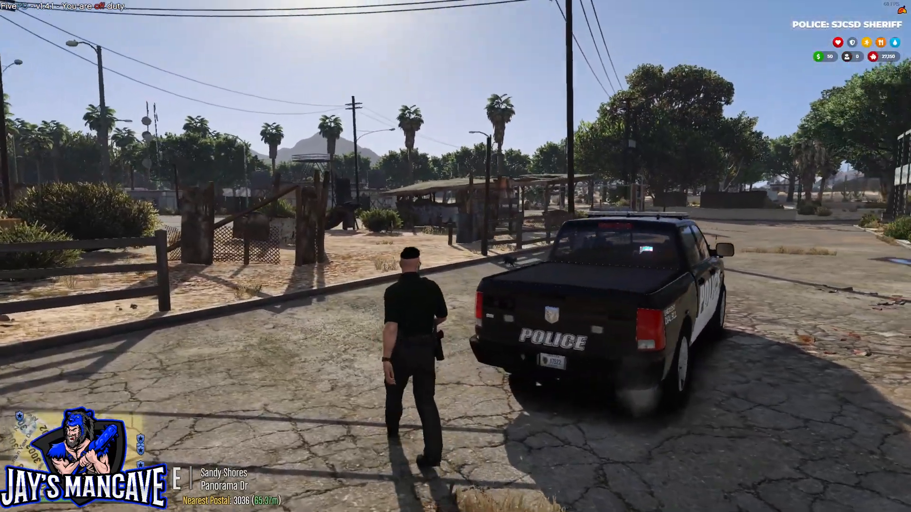
key(w)
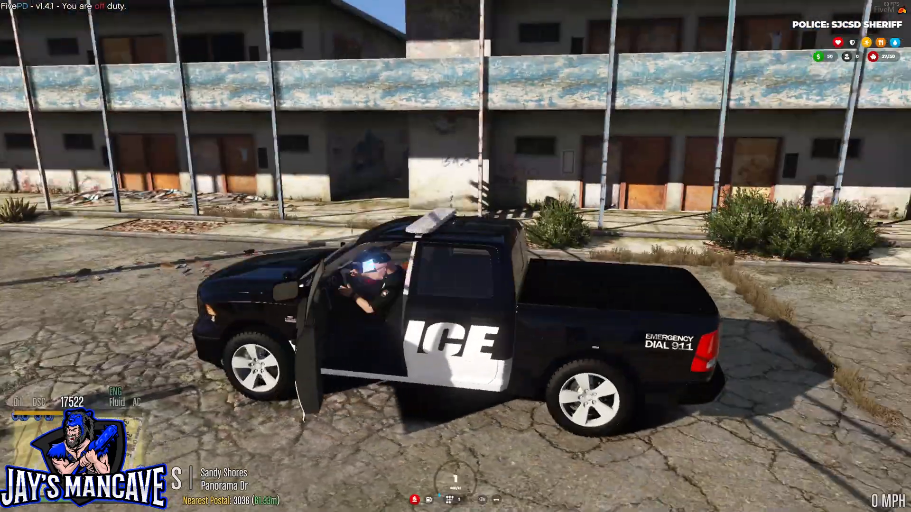
key(w)
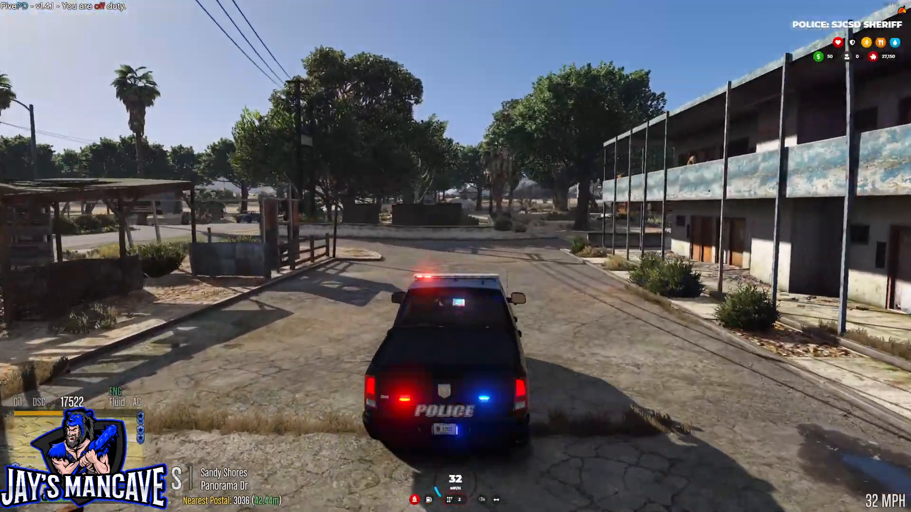
key(a)
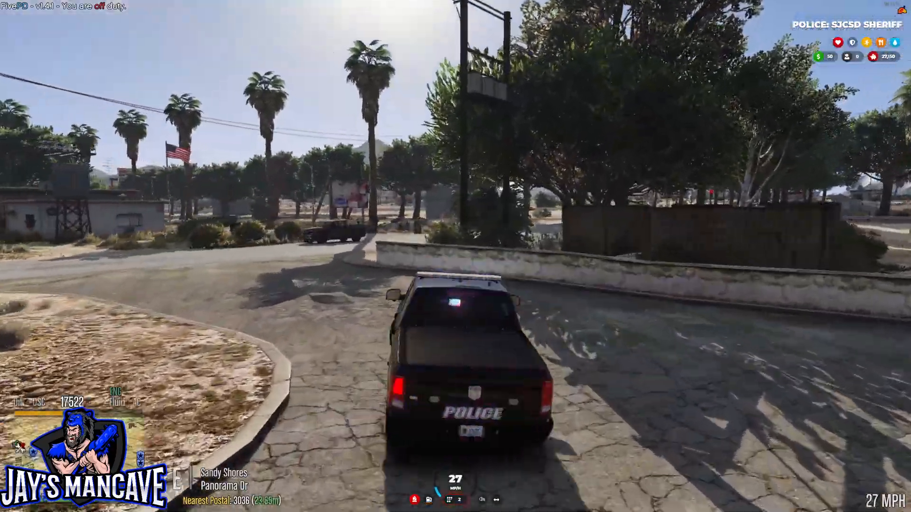
key(w)
key(q)
key(d)
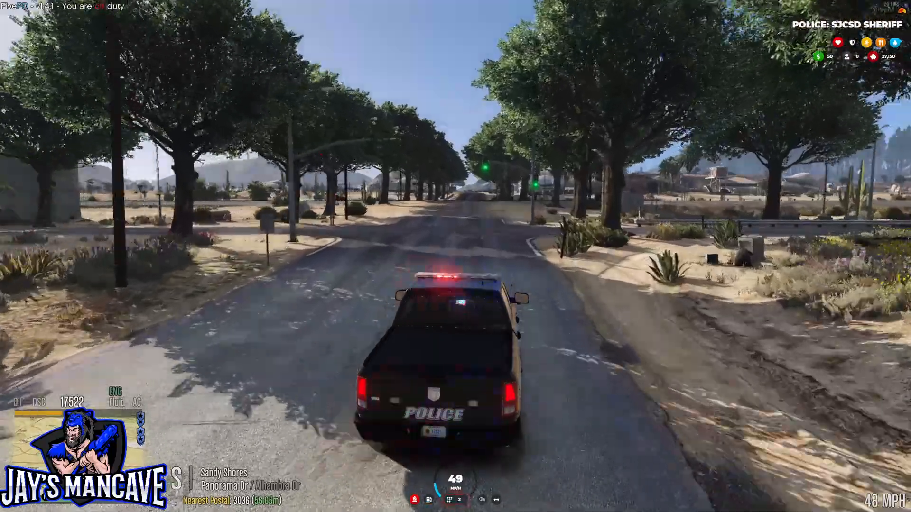
key(w)
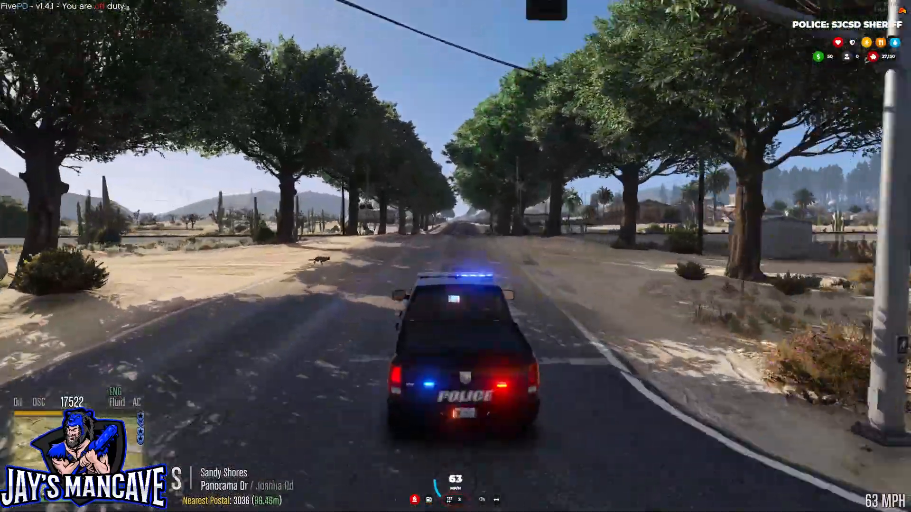
key(w)
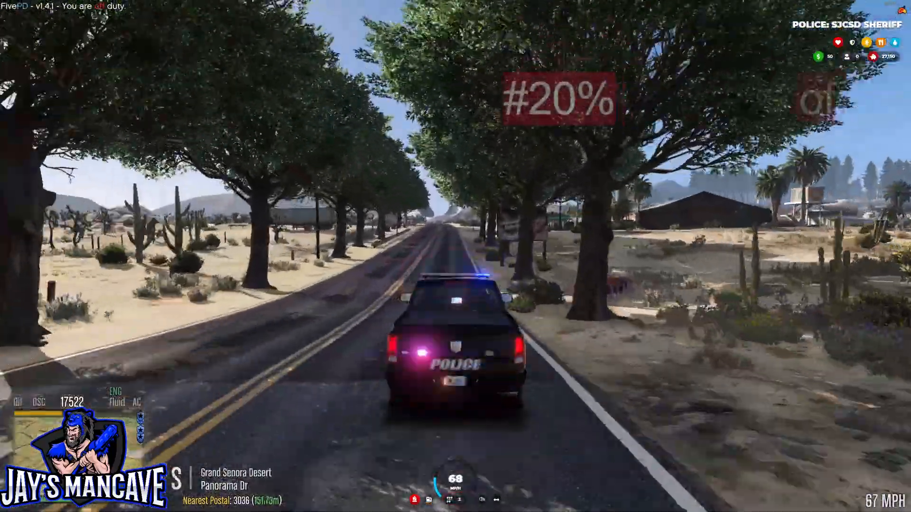
key(w)
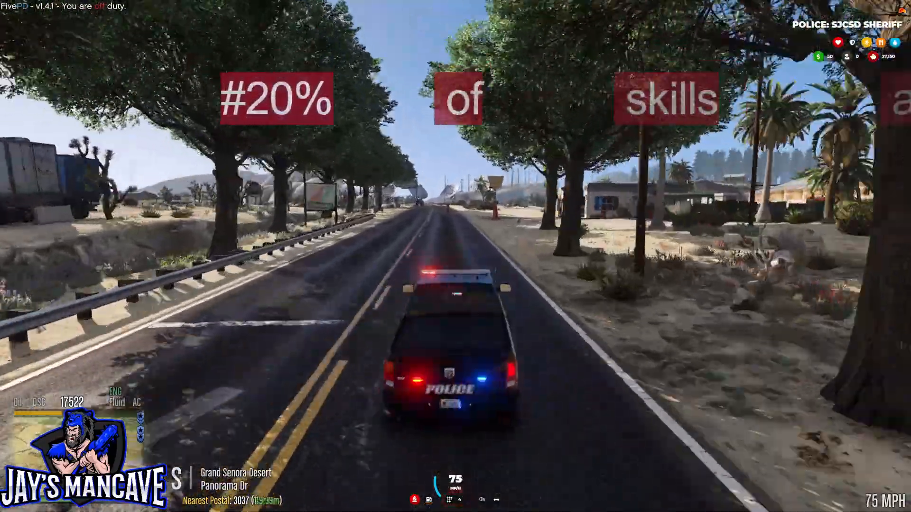
key(s)
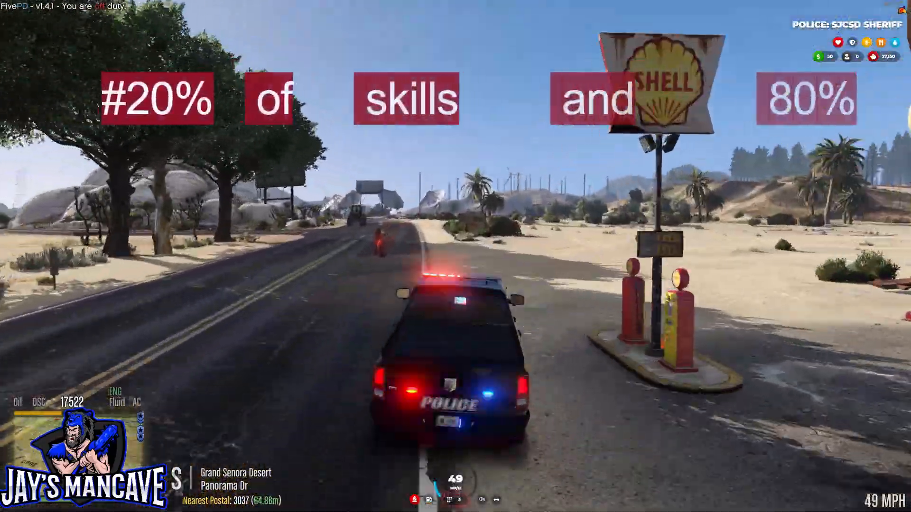
key(w)
key(w)
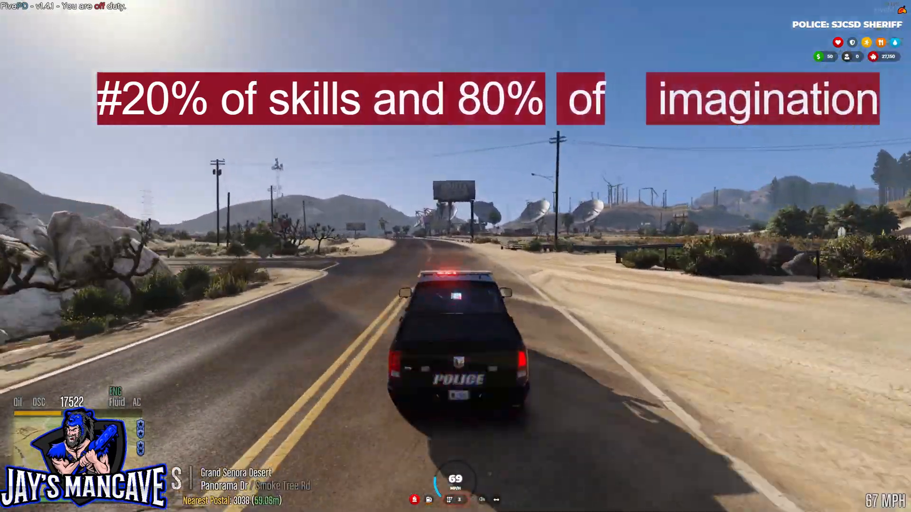
key(s)
key(w)
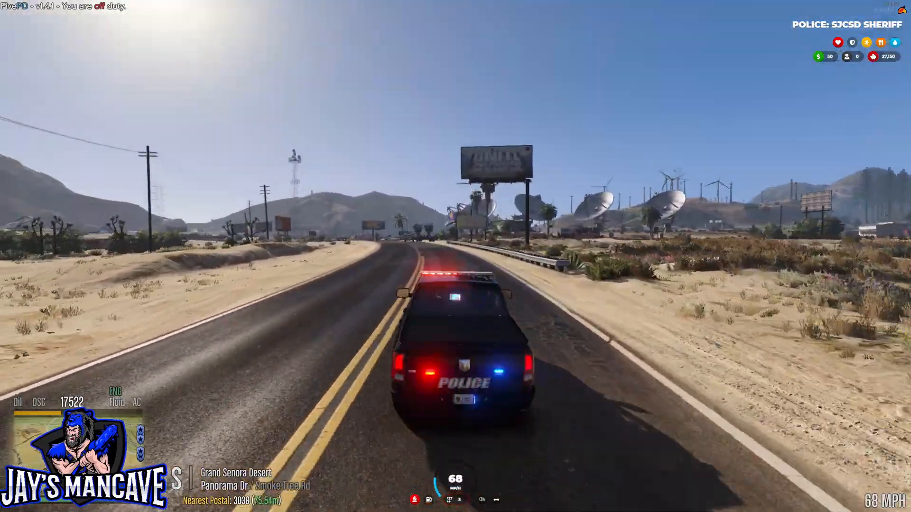
key(s)
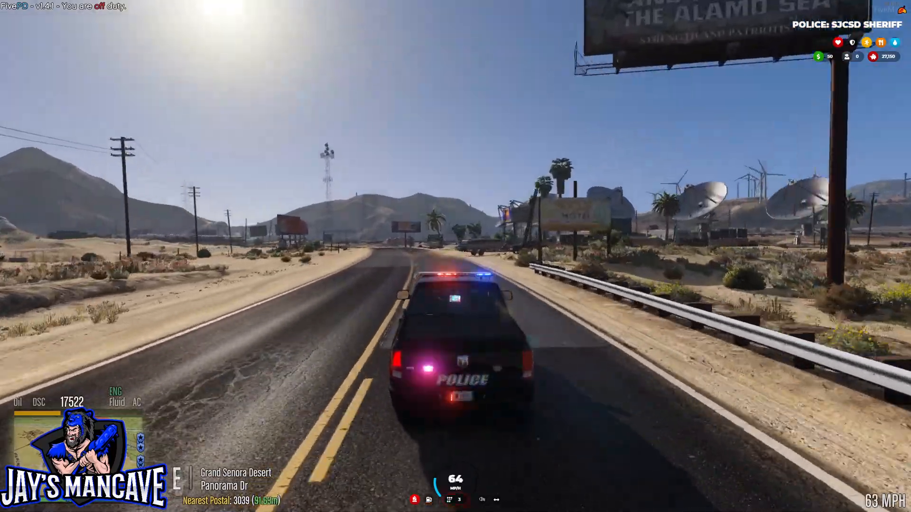
key(a)
key(w)
key(w)
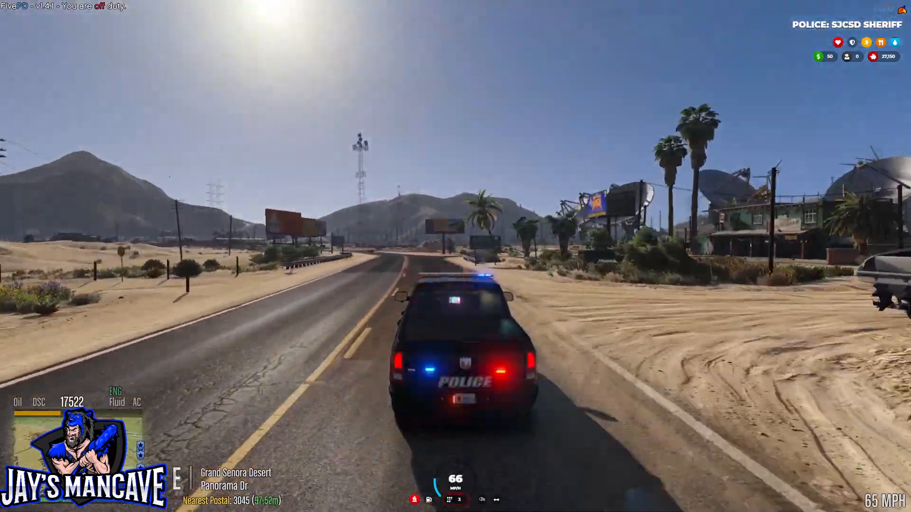
key(w)
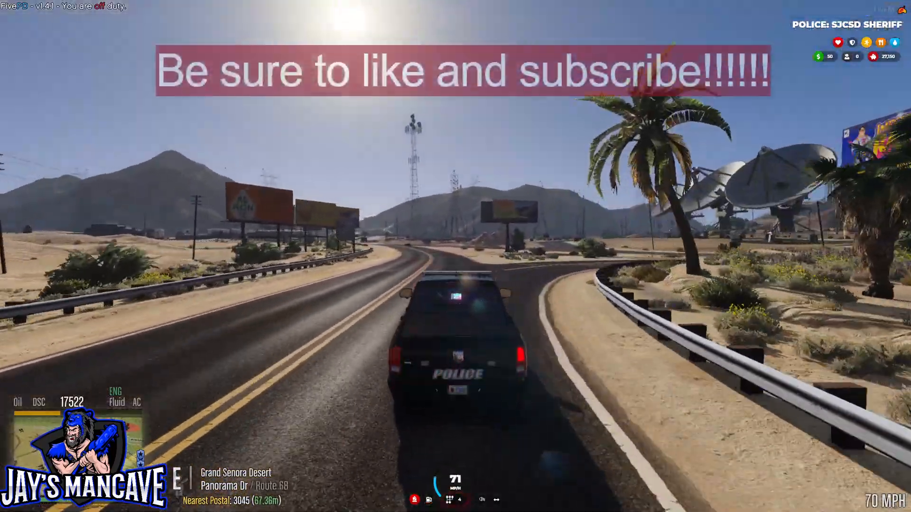
key(w)
key(a)
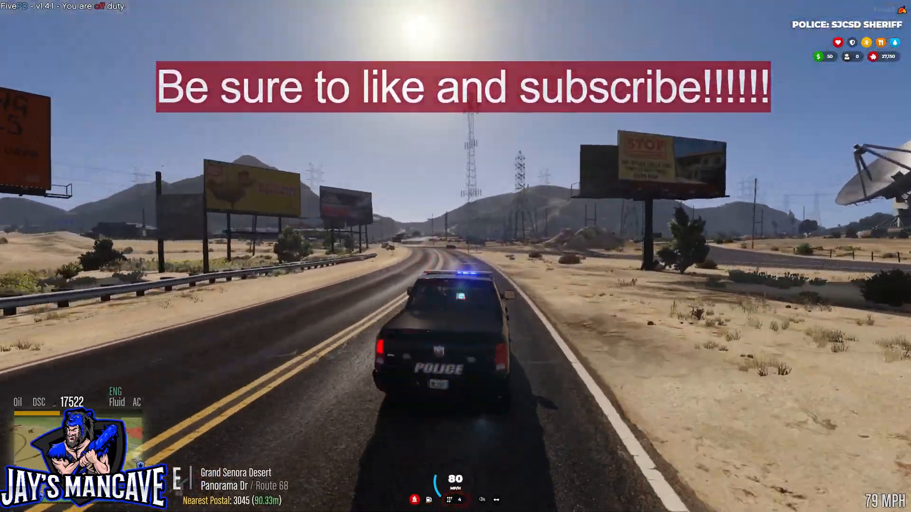